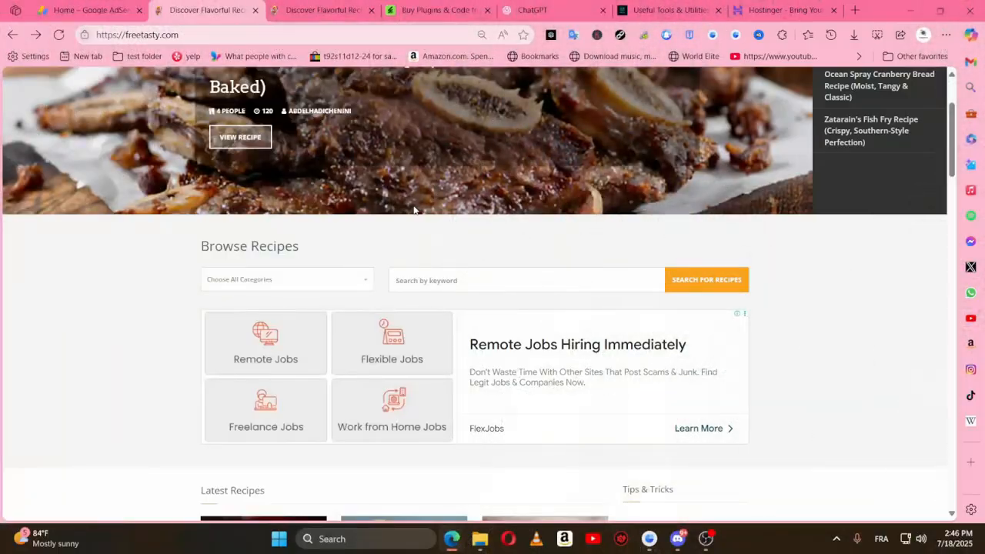
# - Examine the freetasty.com home page, from its featured recipe and ad placements down to the newsletter and footer
pyautogui.scroll(2, 414, 205)
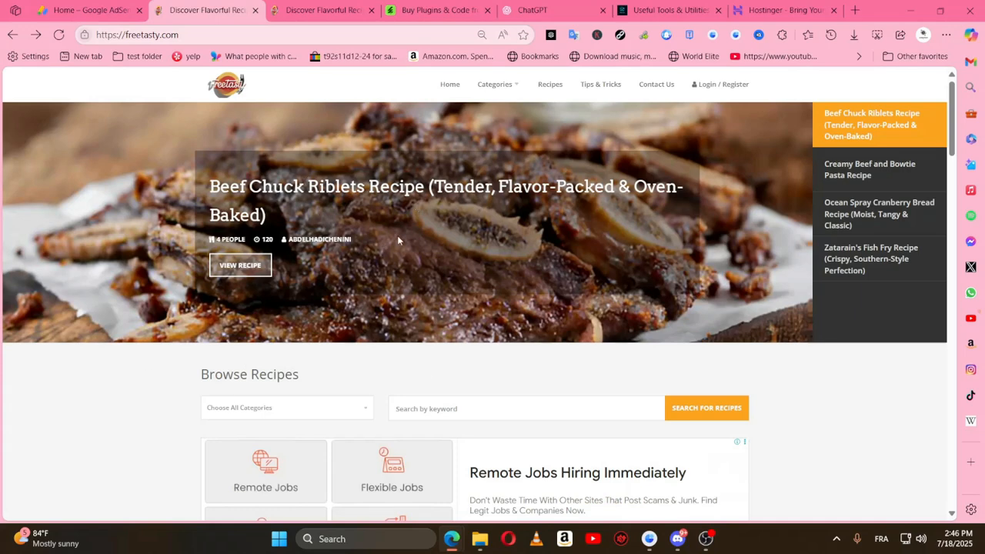
pyautogui.scroll(-1, 398, 240)
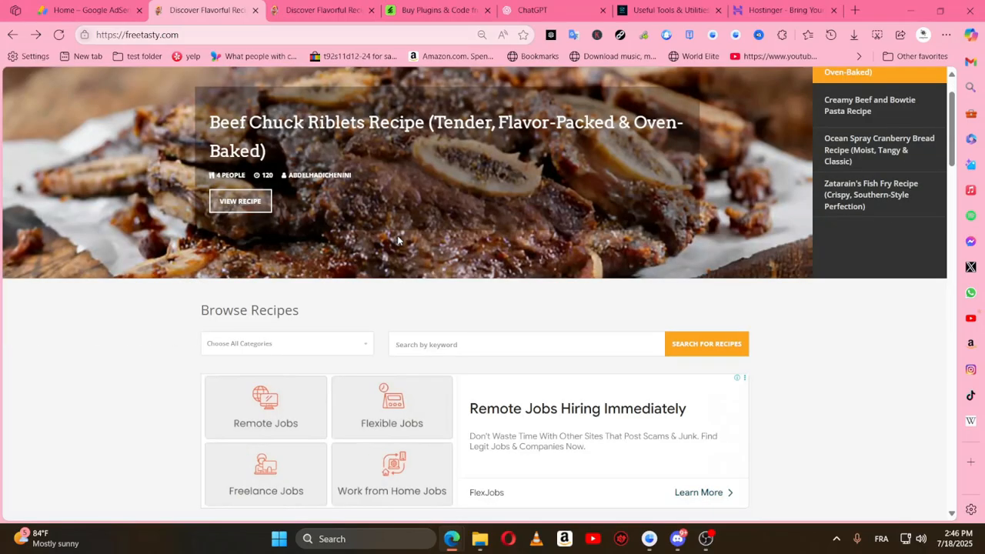
pyautogui.scroll(-2, 398, 240)
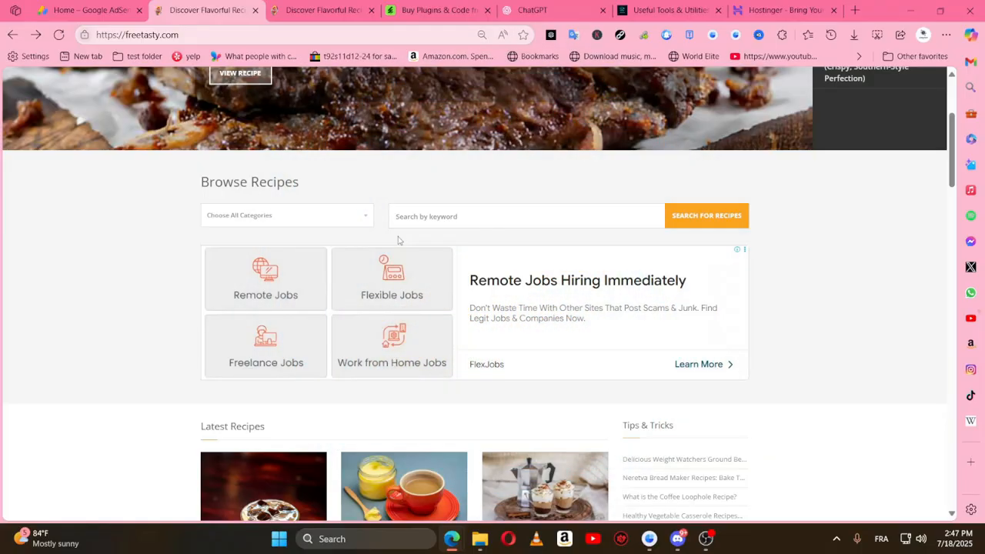
pyautogui.scroll(3, 398, 240)
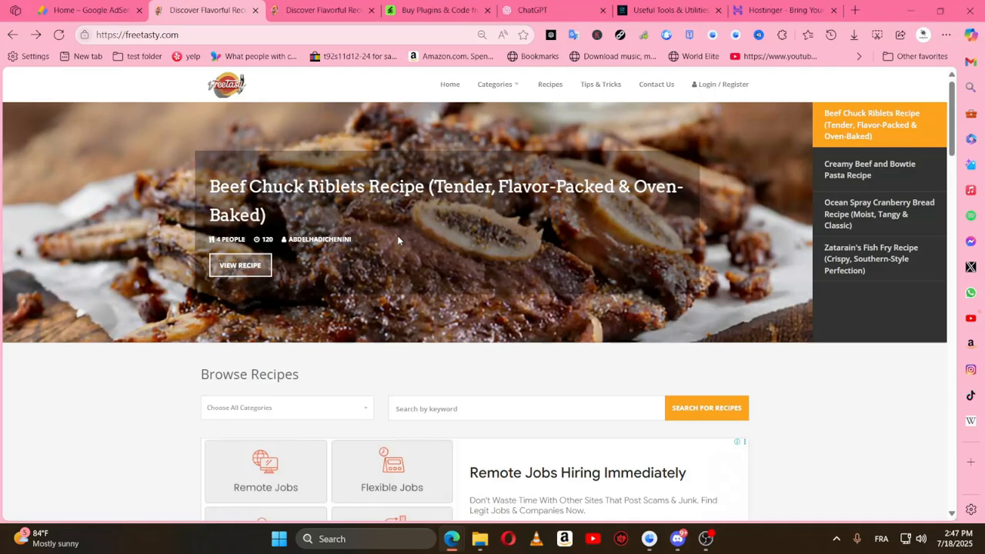
pyautogui.scroll(-2, 395, 236)
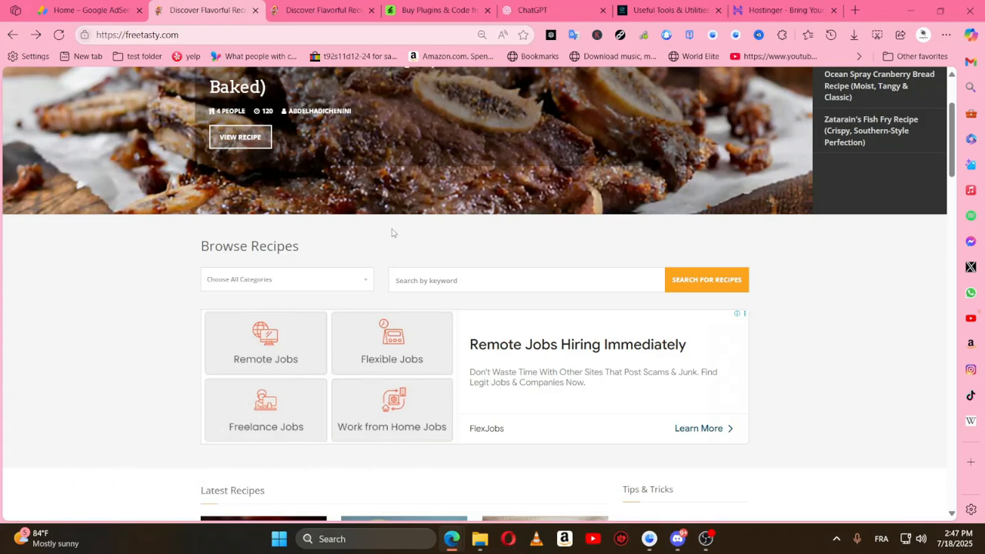
pyautogui.scroll(2, 187, 245)
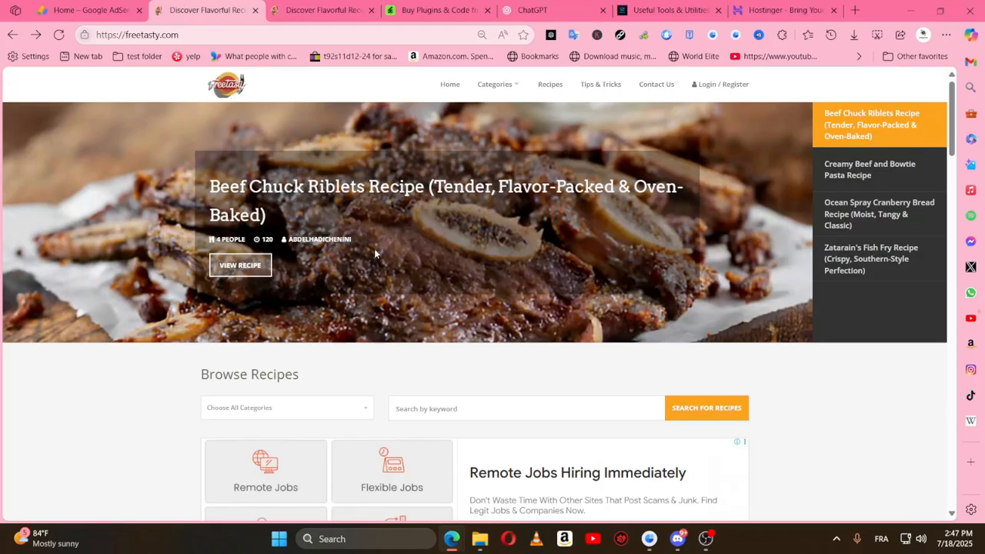
pyautogui.scroll(-5, 365, 253)
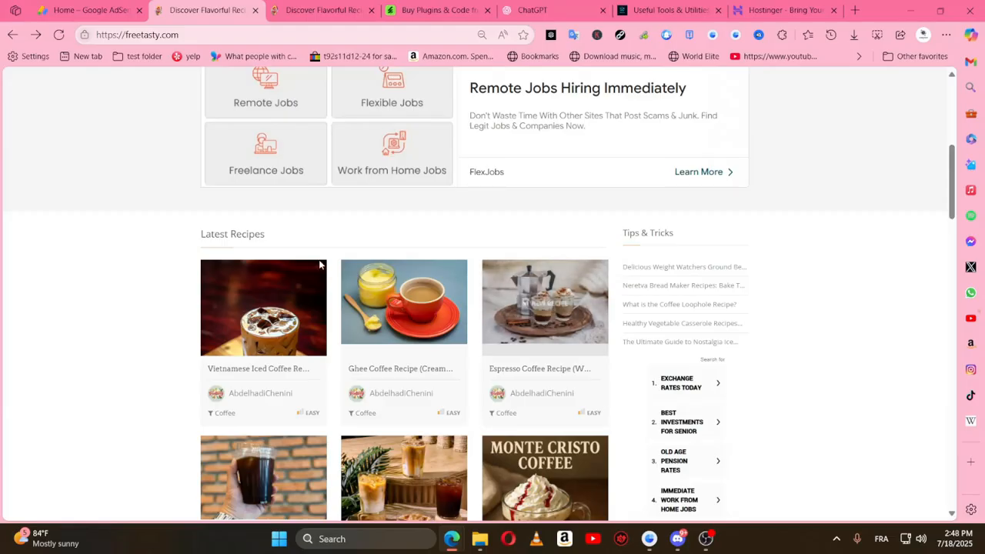
pyautogui.scroll(3, 414, 250)
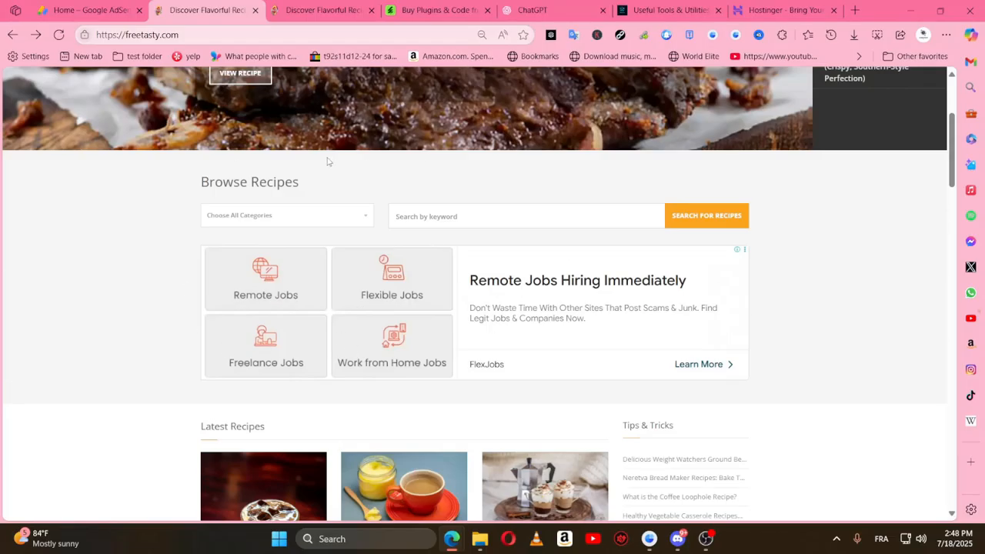
pyautogui.scroll(-4, 279, 216)
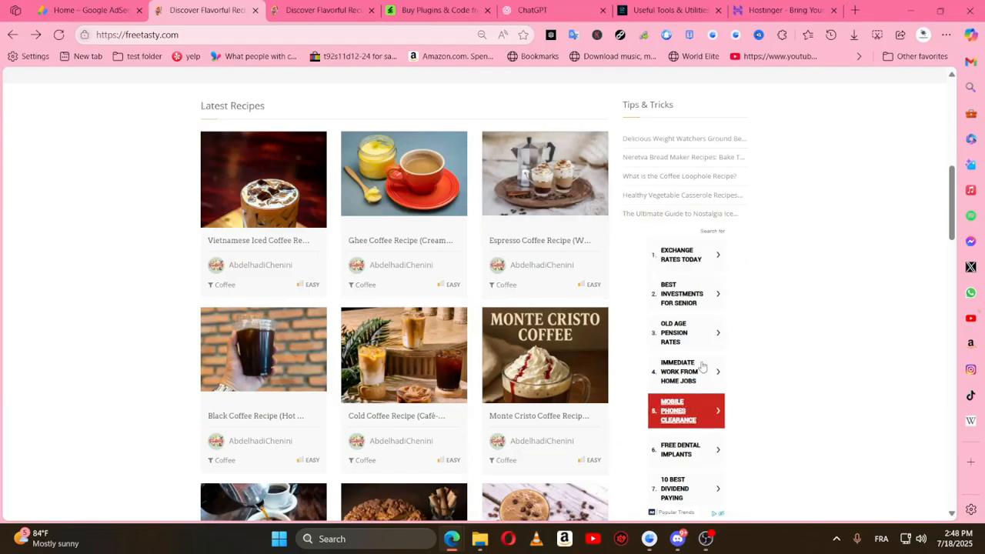
pyautogui.scroll(-3, 554, 369)
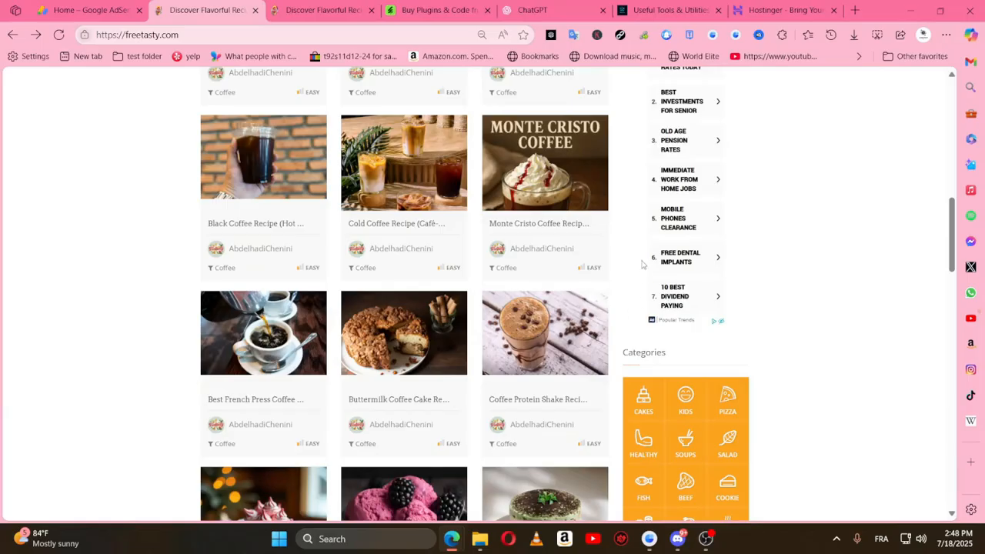
pyautogui.scroll(-15, 642, 265)
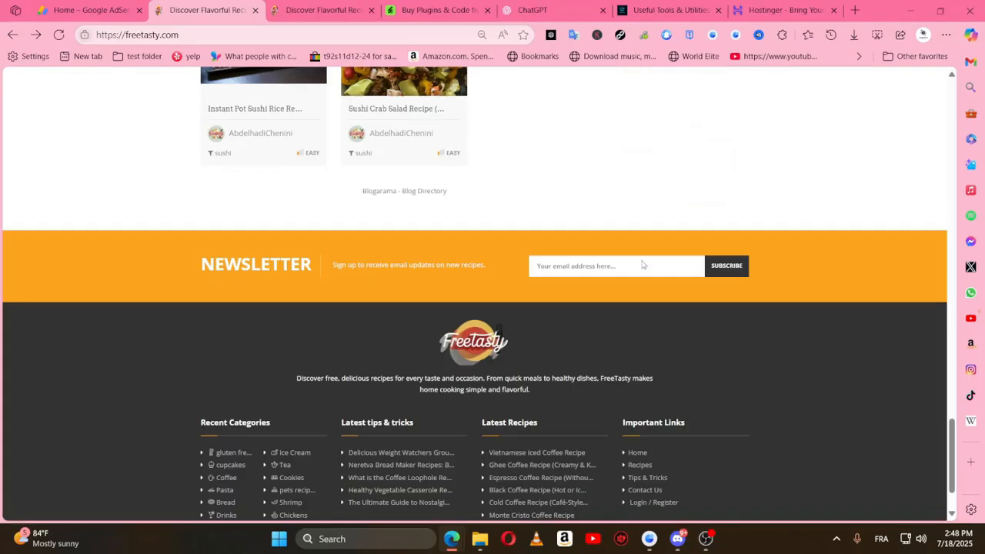
pyautogui.scroll(8, 449, 449)
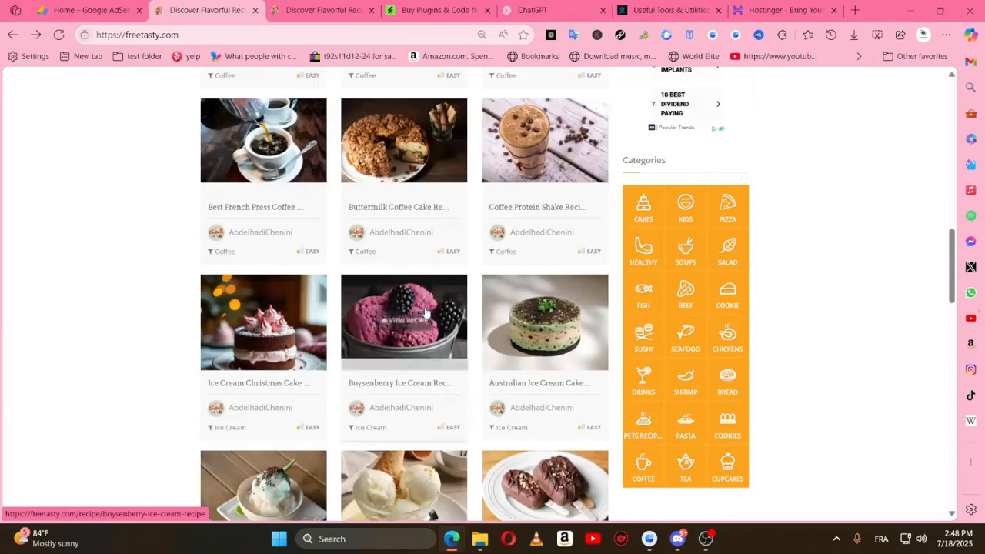
pyautogui.scroll(12, 424, 316)
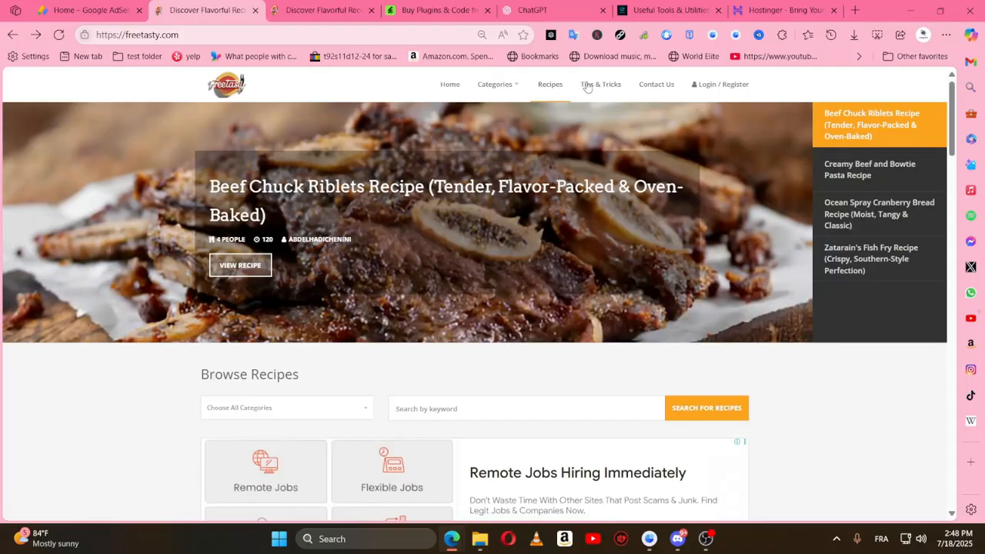
# - View the site's Tips & Tricks page, return to the home page and try to open the login form
pyautogui.click(589, 85)
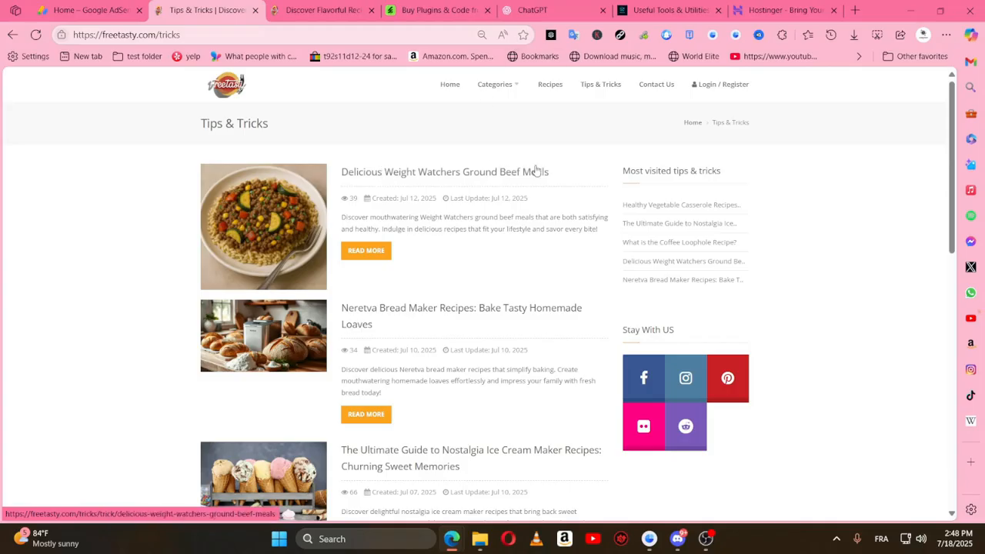
pyautogui.hotkey('alt', 'Left')
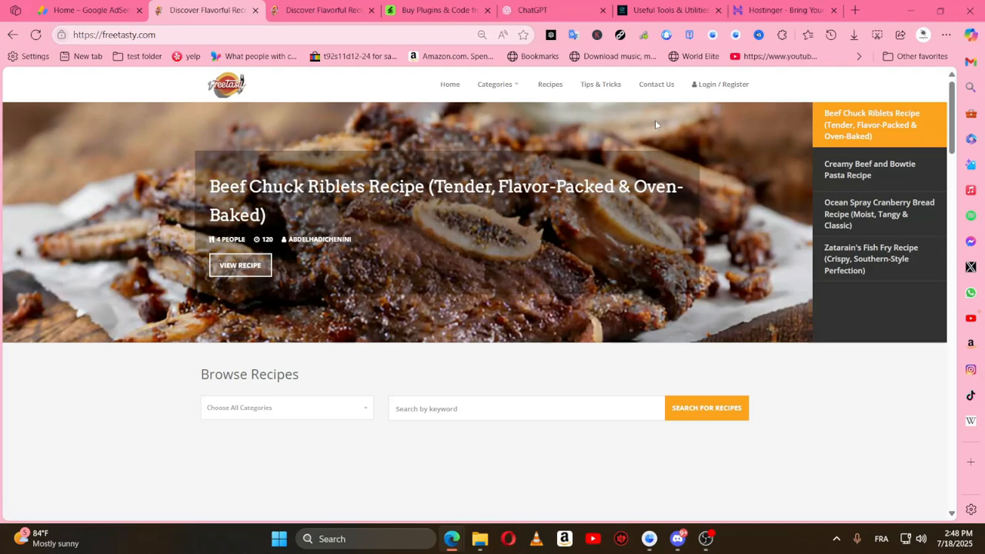
pyautogui.click(722, 83)
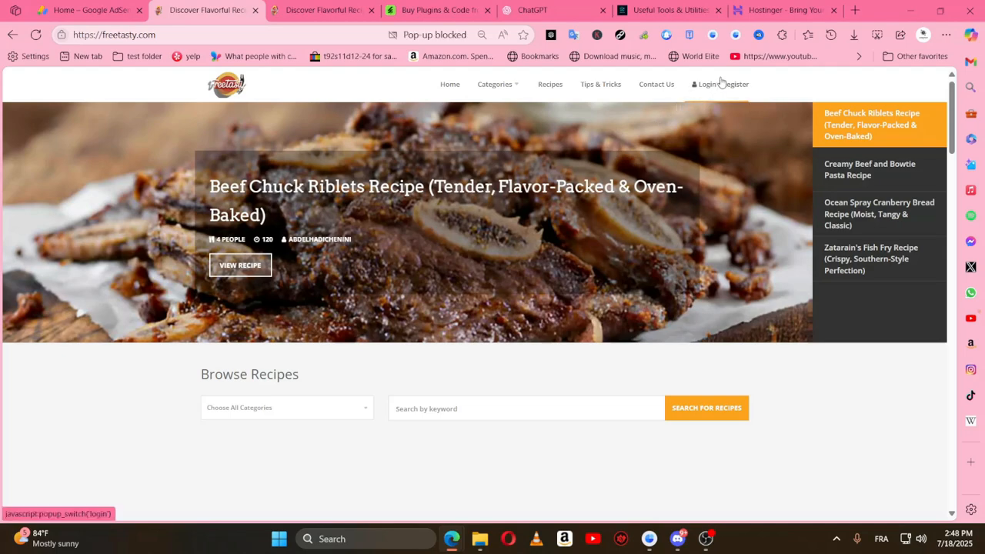
# - Review the home page's latest recipes, category grid and popular recipes
pyautogui.scroll(-3, 456, 156)
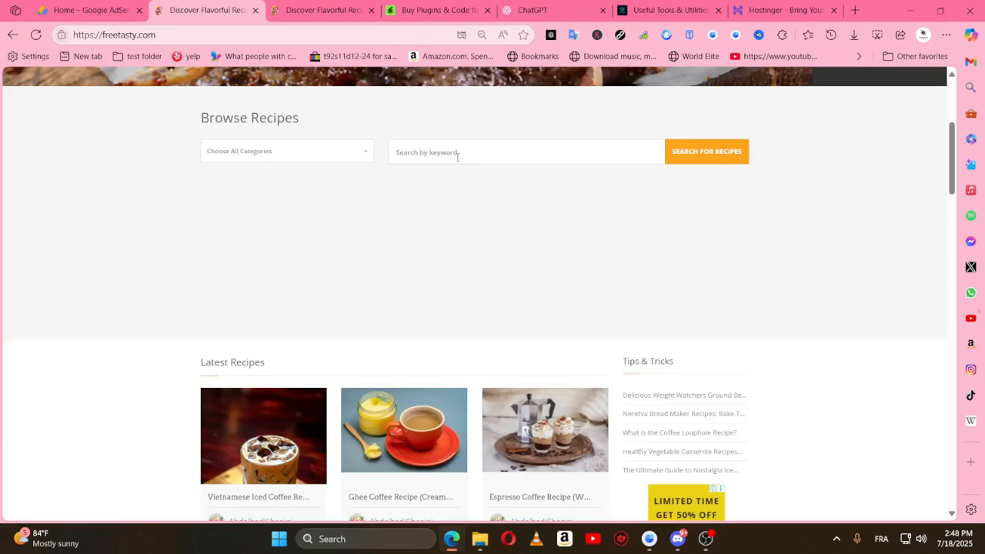
pyautogui.scroll(-2, 457, 156)
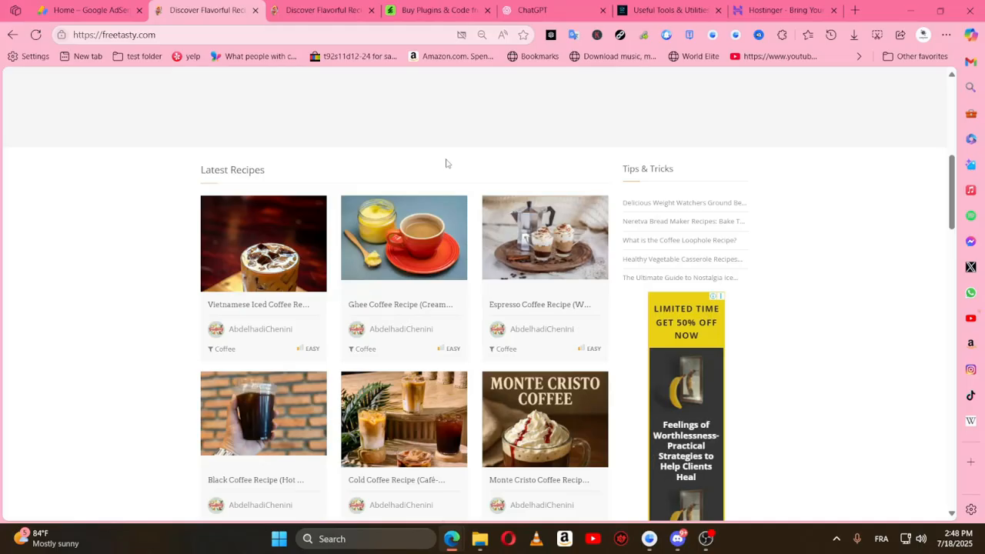
pyautogui.scroll(-5, 446, 163)
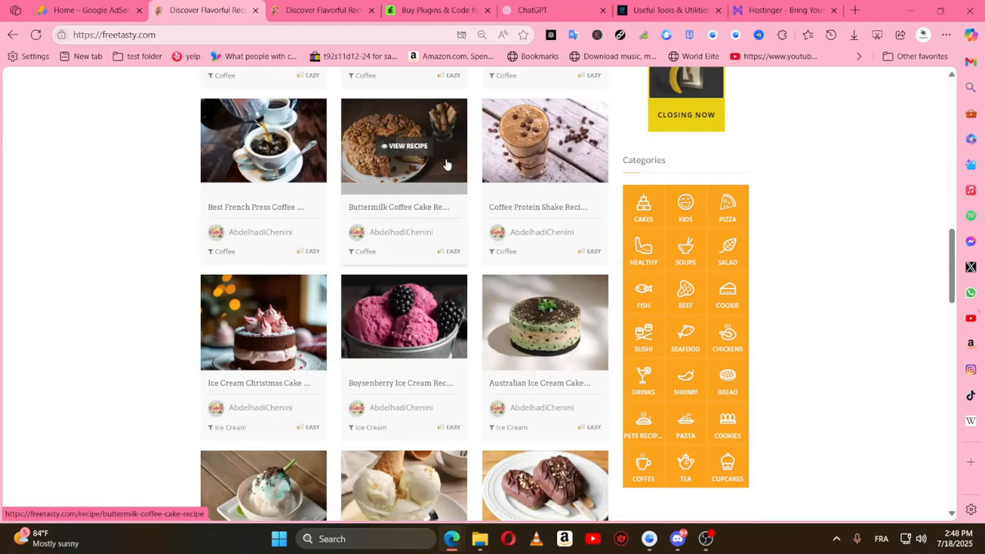
pyautogui.scroll(-4, 447, 164)
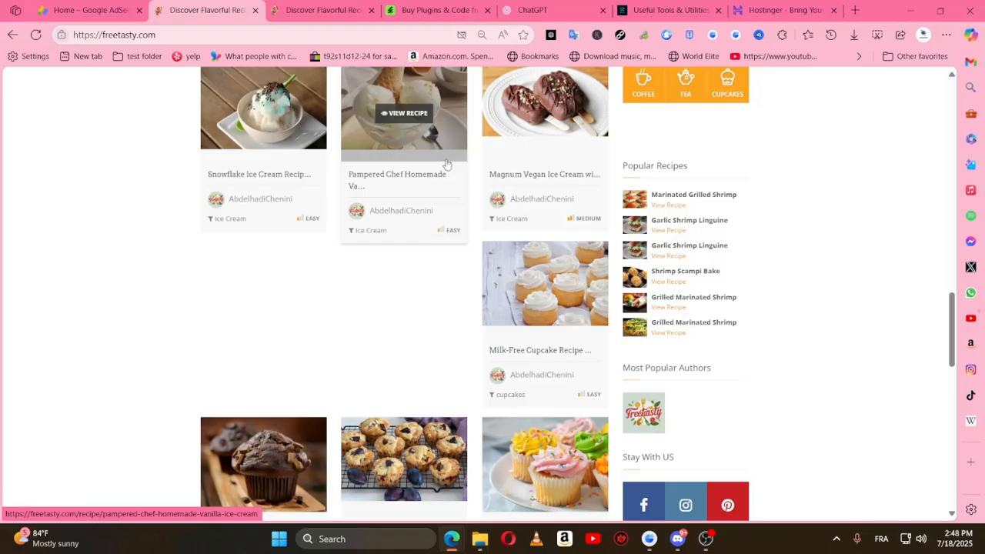
pyautogui.click(446, 164)
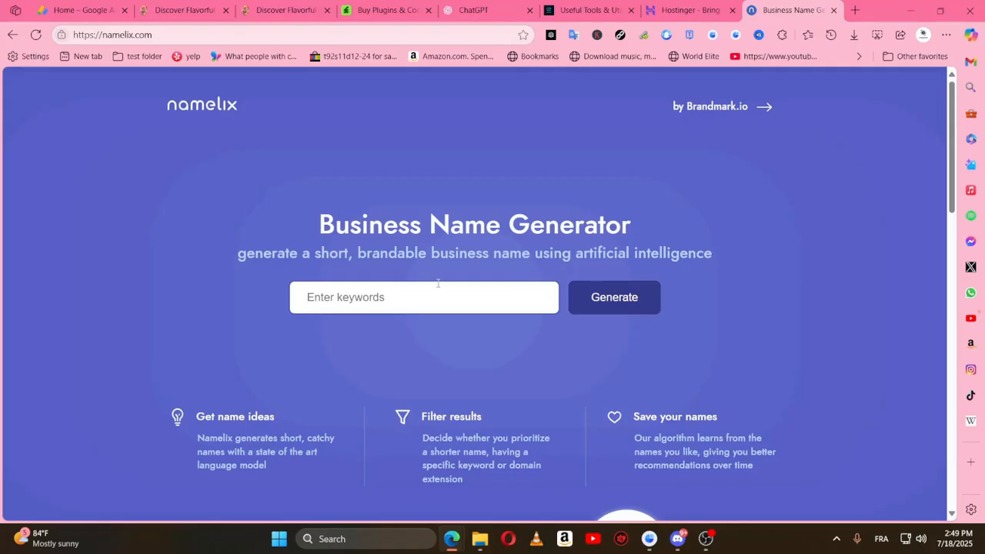
# - Generate business names on Namelix for the keywords "recipes, cooking" with the Brandable names style and Medium randomness
pyautogui.click(438, 293)
pyautogui.write('recipes, cooking')
pyautogui.click(590, 305)
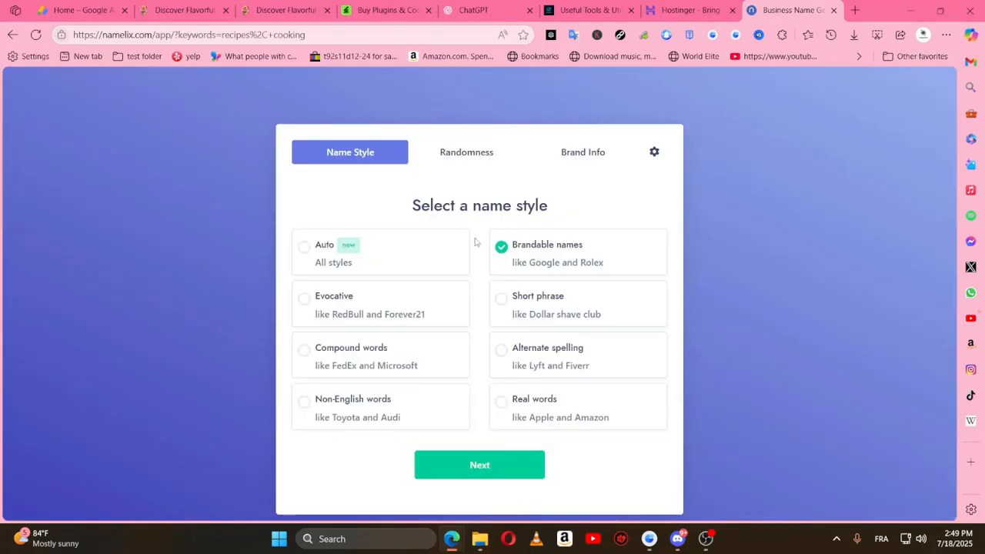
pyautogui.click(467, 468)
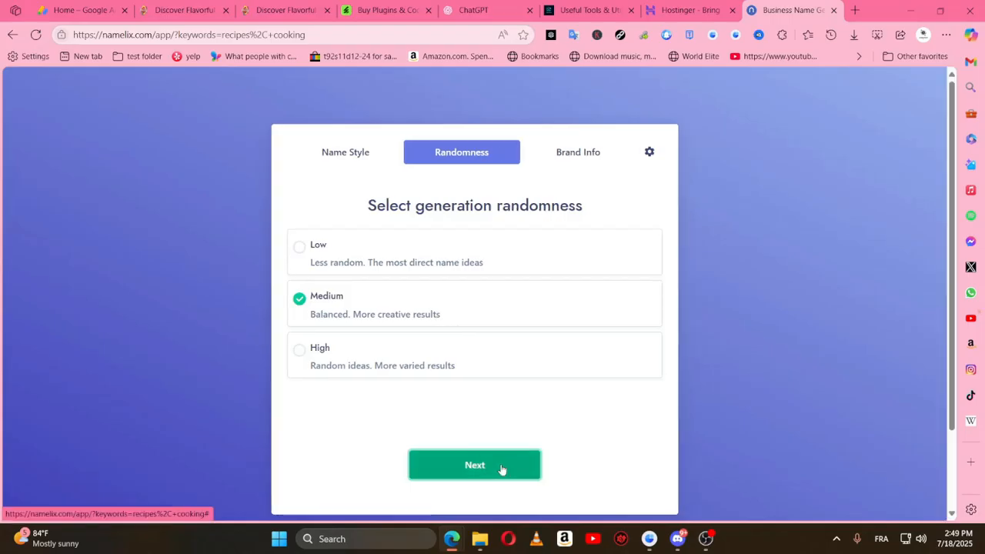
pyautogui.click(501, 469)
pyautogui.click(497, 472)
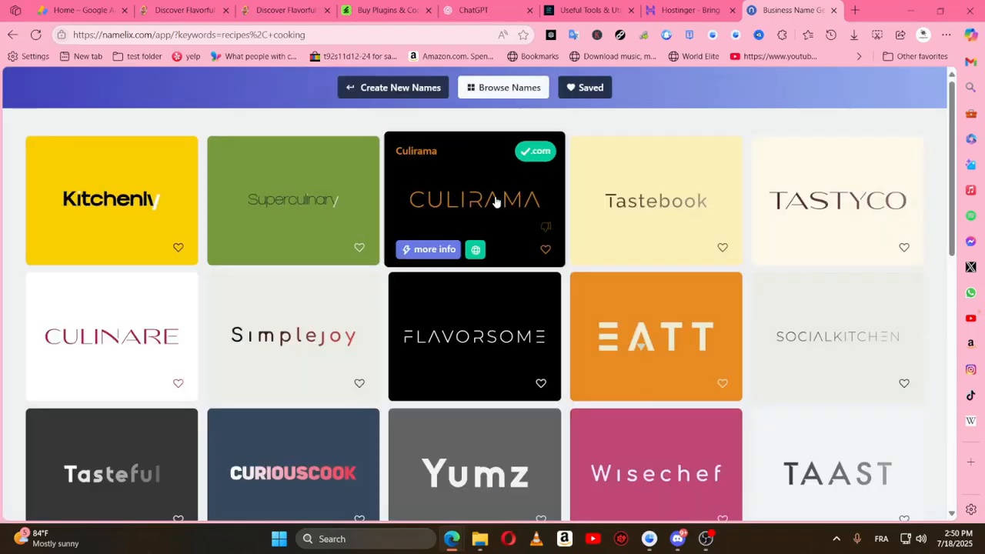
# - Look through the generated business names for ones with an available .com domain
pyautogui.scroll(-2, 324, 267)
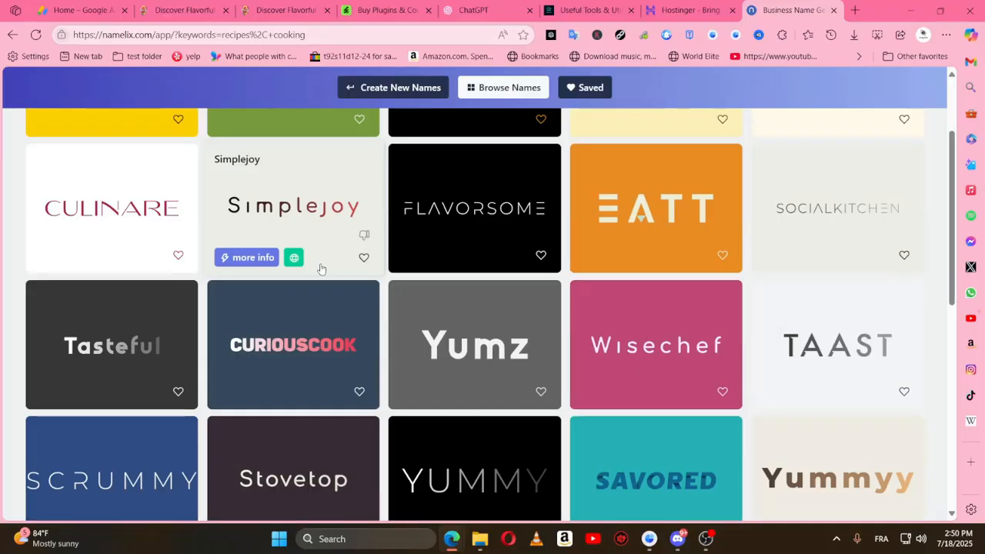
pyautogui.scroll(-2, 404, 263)
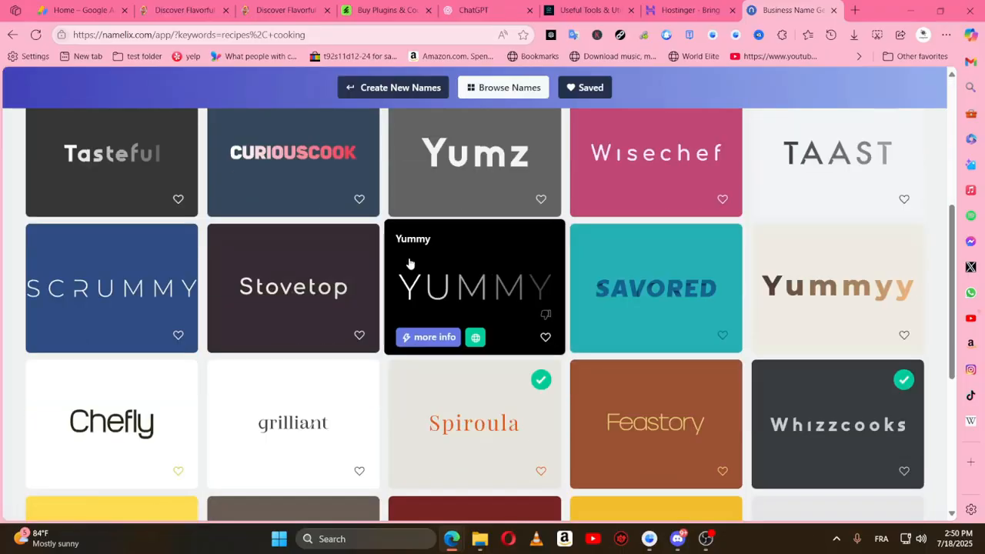
pyautogui.scroll(-2, 408, 264)
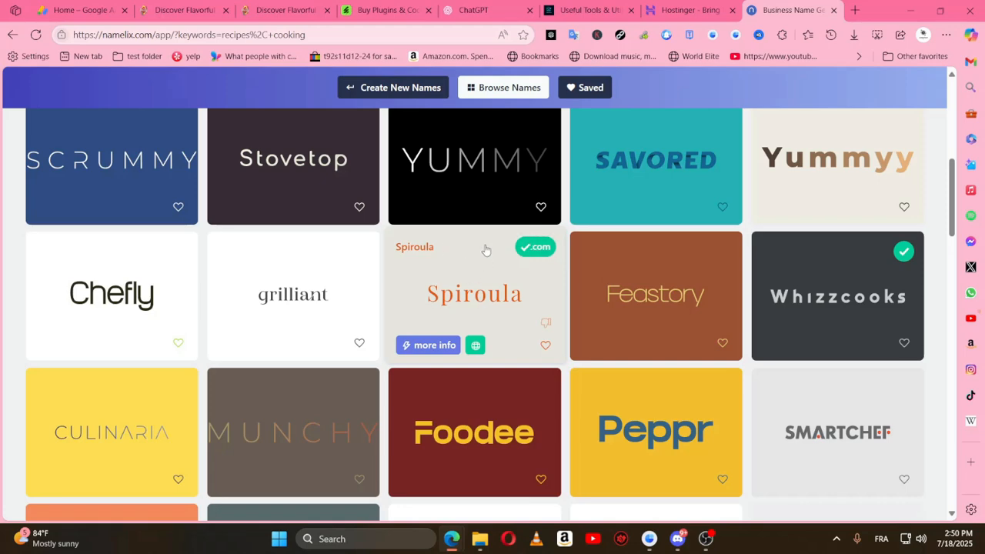
pyautogui.scroll(-2, 504, 248)
pyautogui.scroll(-3, 504, 248)
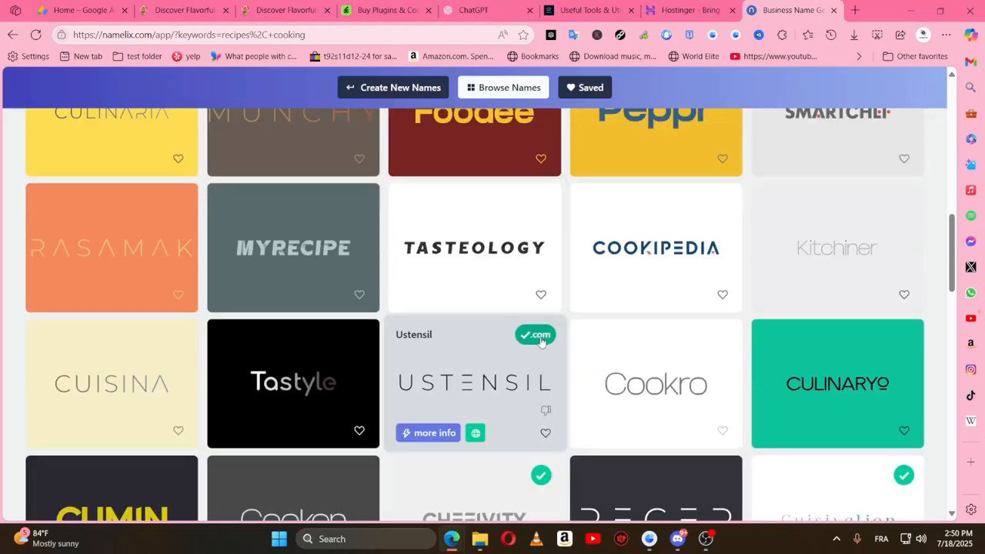
pyautogui.scroll(-2, 470, 332)
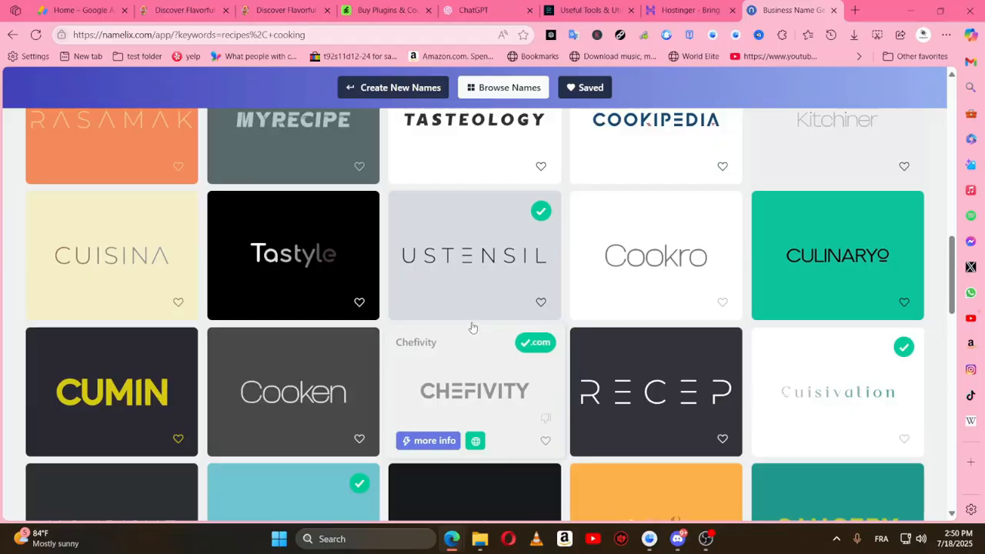
pyautogui.scroll(2, 472, 328)
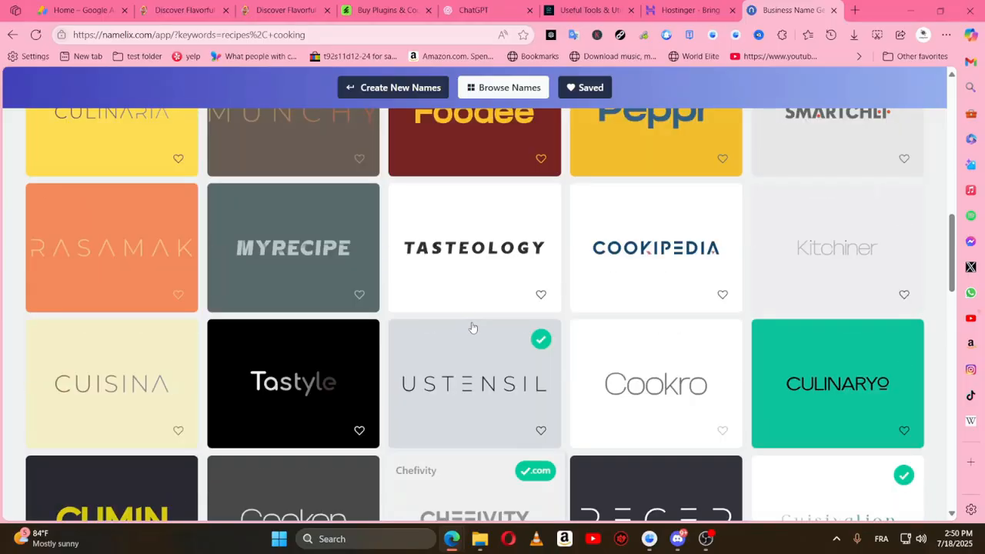
pyautogui.scroll(3, 473, 328)
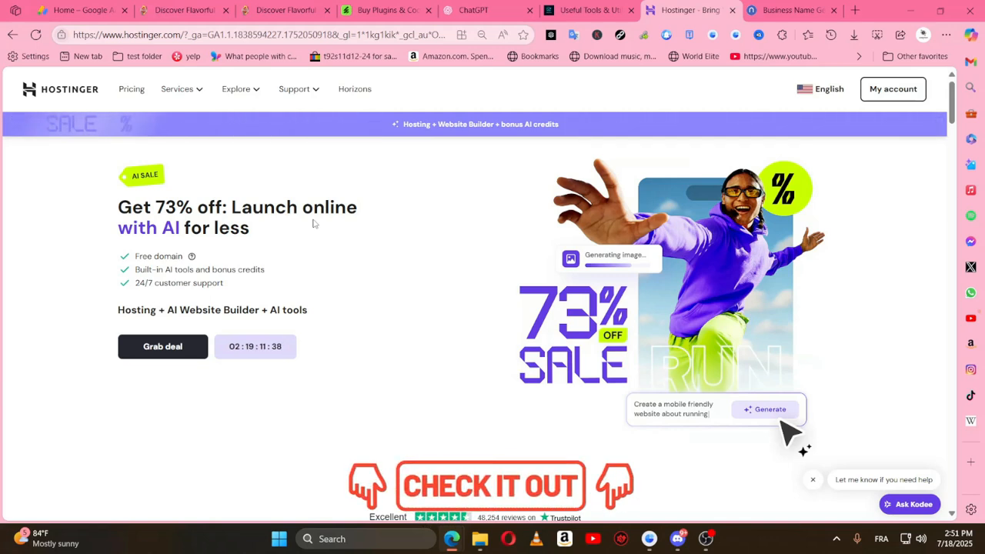
# - Open the limited-time hosting deal on Hostinger and choose the Business plan
pyautogui.click(145, 348)
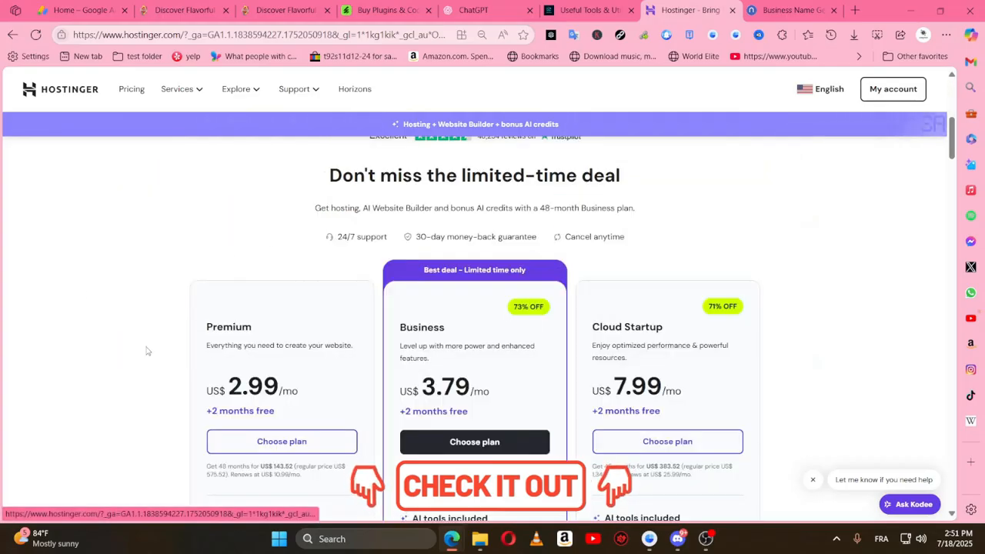
pyautogui.scroll(-2, 475, 203)
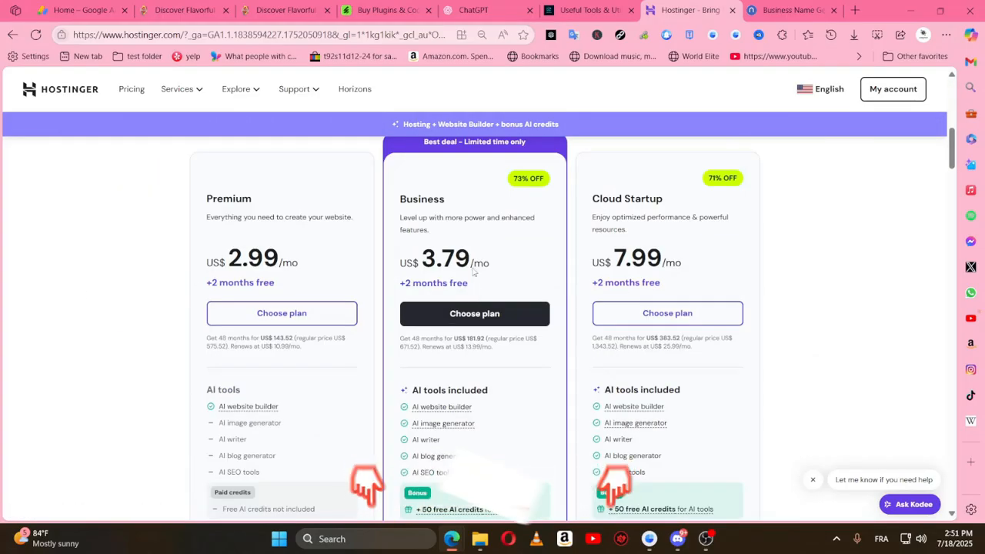
pyautogui.click(469, 318)
# - Set the Business Web Hosting period in the cart to 12 months and review the order summary
pyautogui.scroll(-3, 374, 216)
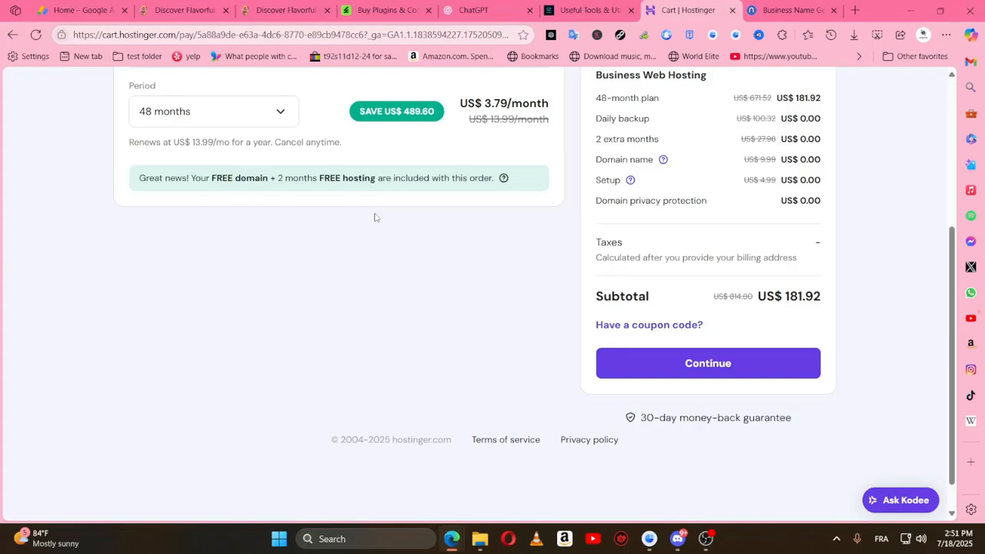
pyautogui.click(193, 102)
pyautogui.scroll(3, 216, 224)
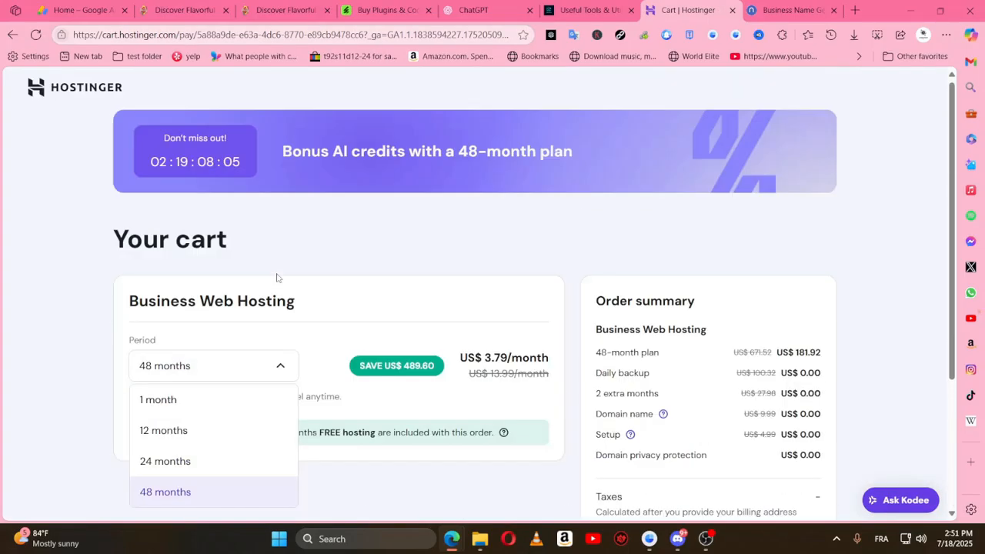
pyautogui.click(174, 428)
pyautogui.scroll(-2, 446, 290)
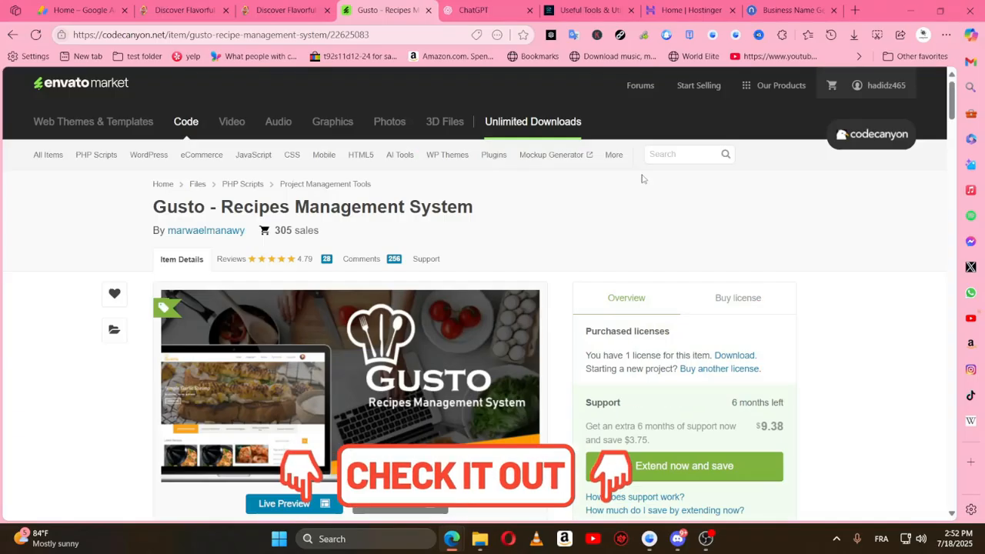
# - Download the purchased Gusto - Recipes Management System files from the CodeCanyon account's downloads page
pyautogui.moveTo(857, 85)
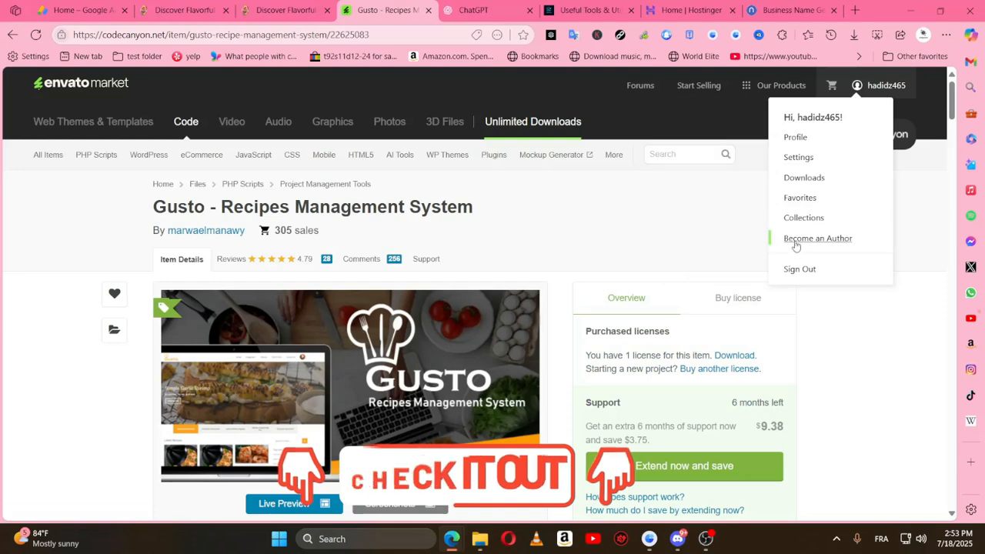
pyautogui.click(803, 178)
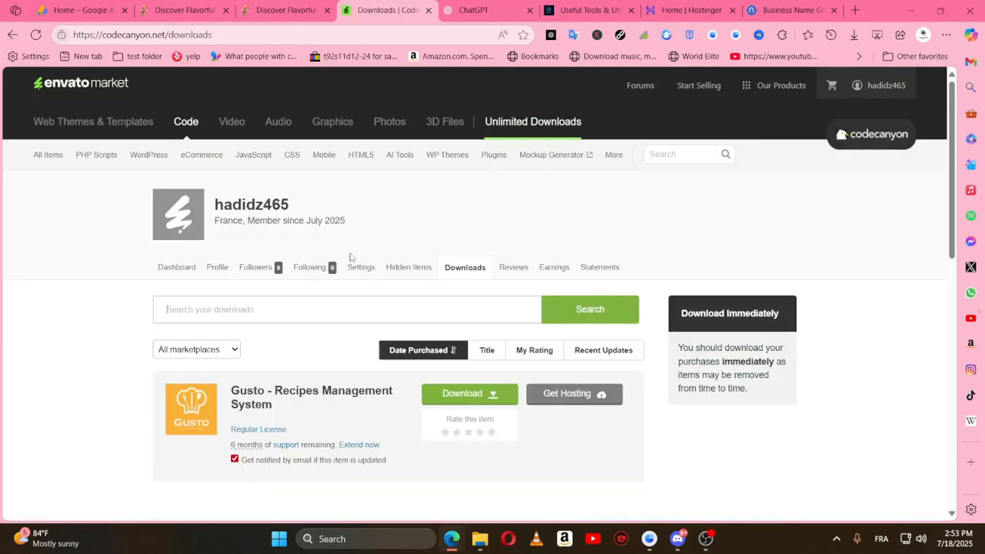
pyautogui.scroll(-2, 336, 333)
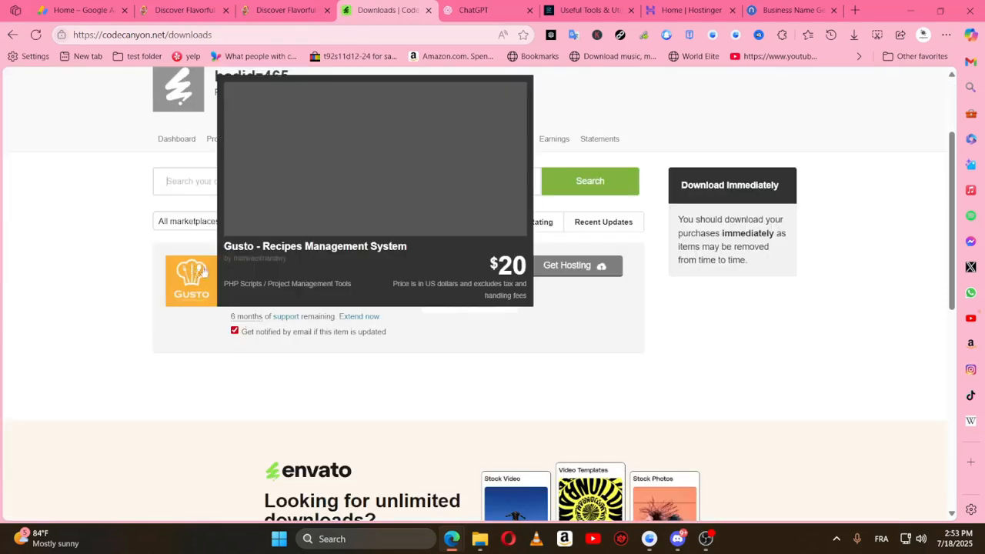
pyautogui.scroll(2, 697, 154)
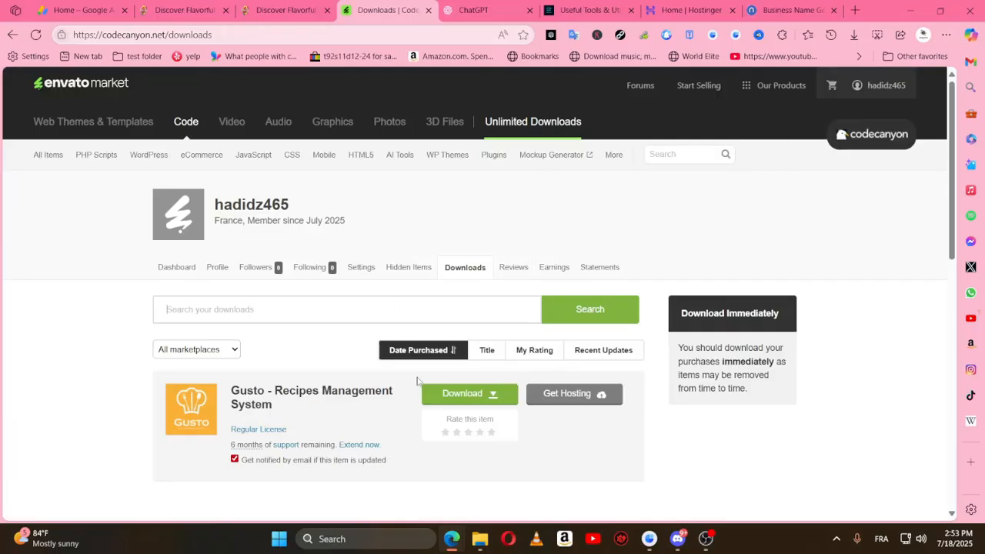
pyautogui.click(465, 395)
pyautogui.click(468, 418)
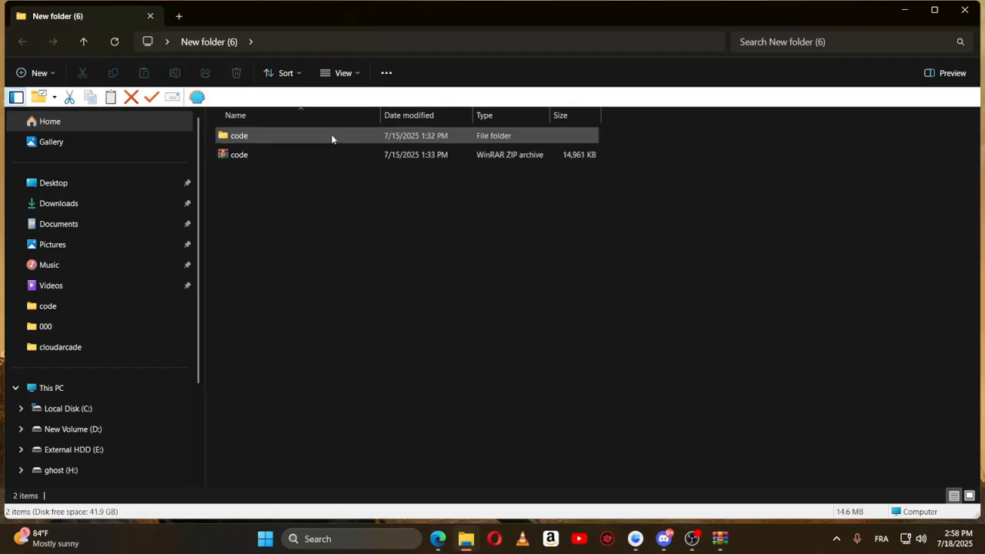
# - Compress the script's code folder into a ZIP file in New folder (6), keeping the suggested archive name
pyautogui.click(228, 139)
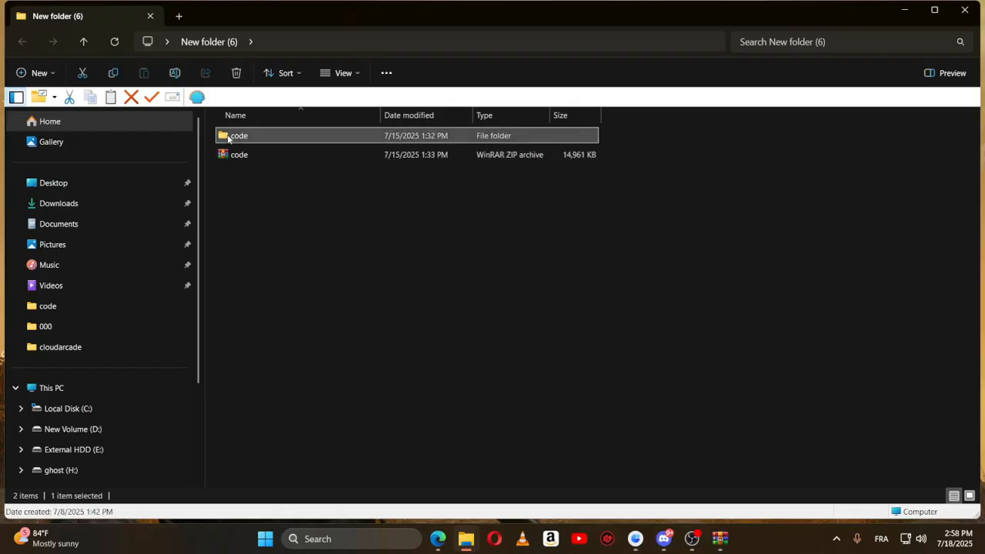
pyautogui.rightClick(257, 137)
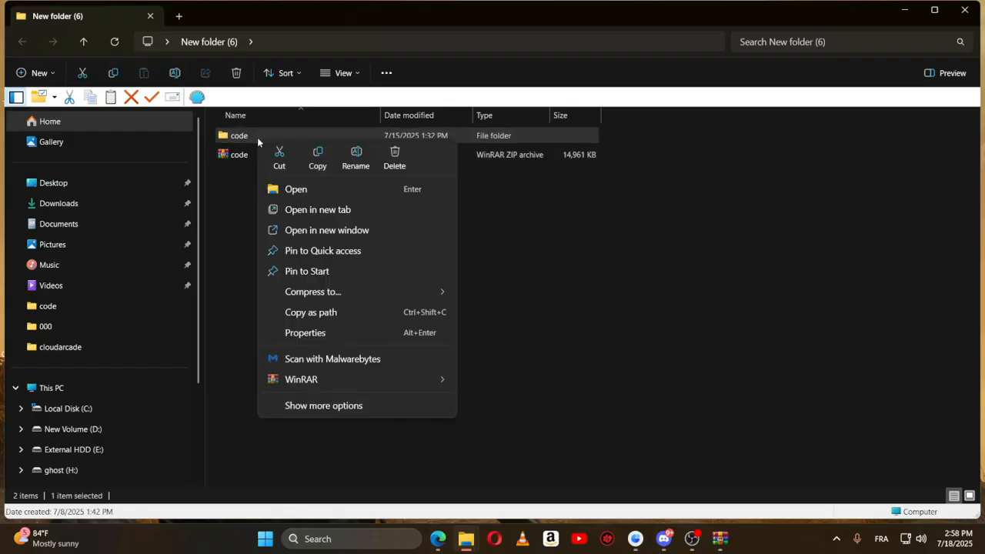
pyautogui.moveTo(451, 294)
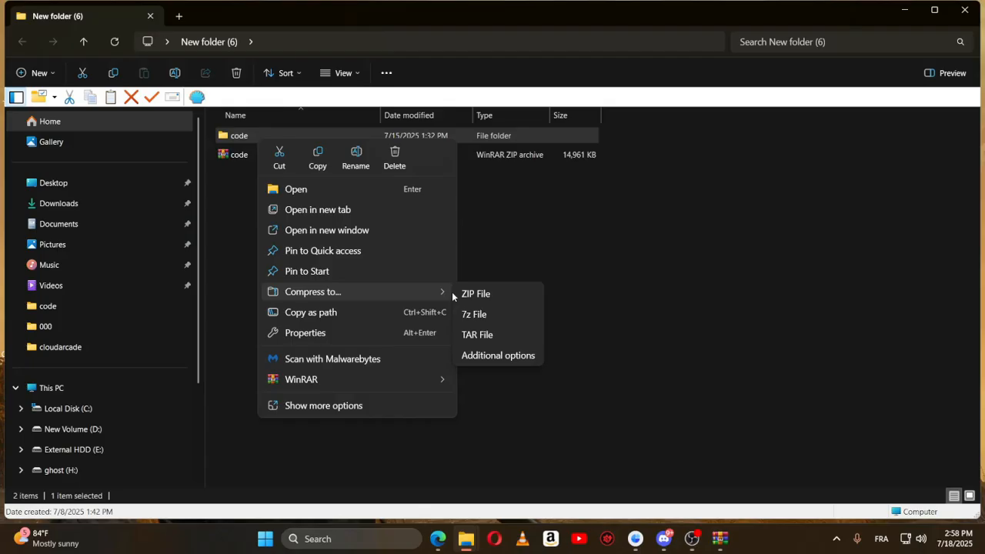
pyautogui.click(511, 301)
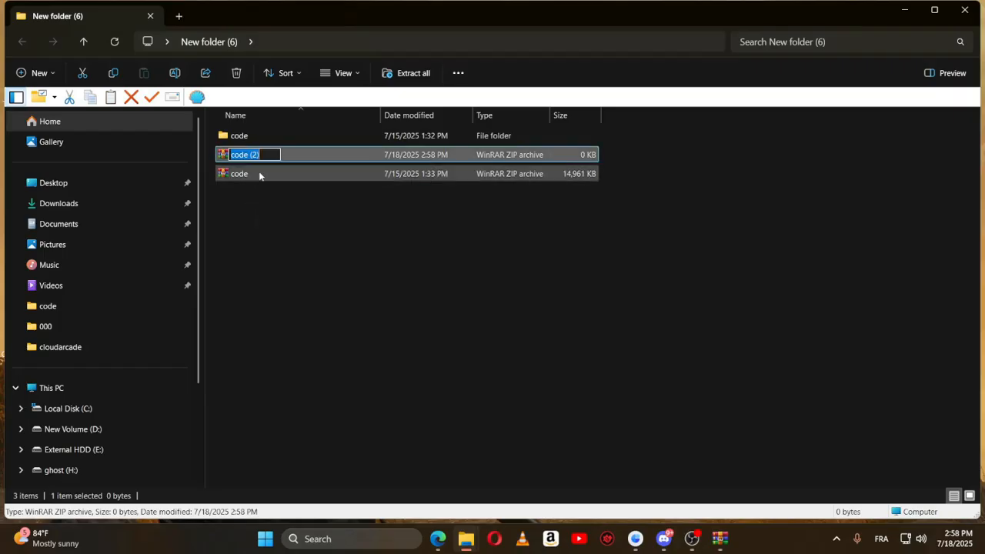
pyautogui.click(274, 226)
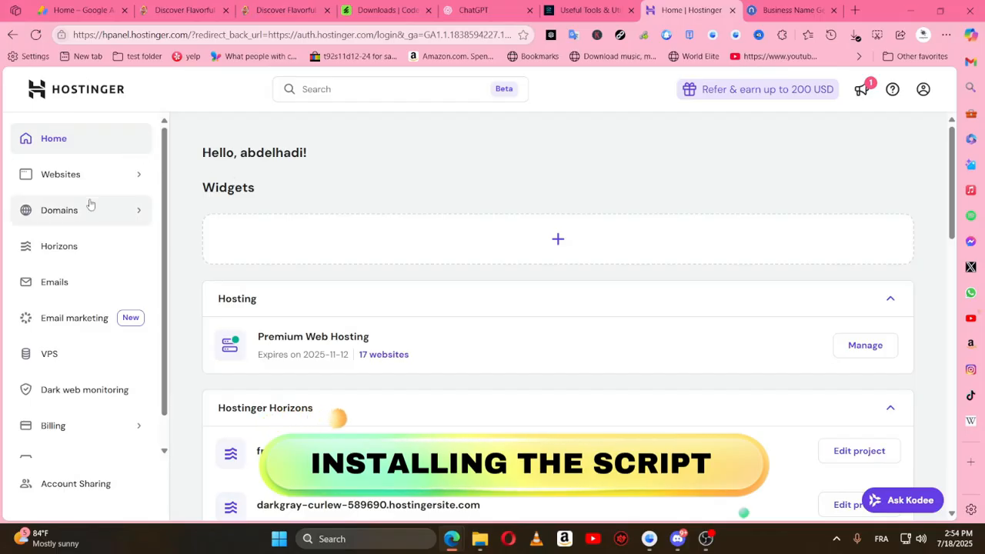
# - View Hostinger's new domain search page and glance back at the business name generator for a name
pyautogui.click(84, 212)
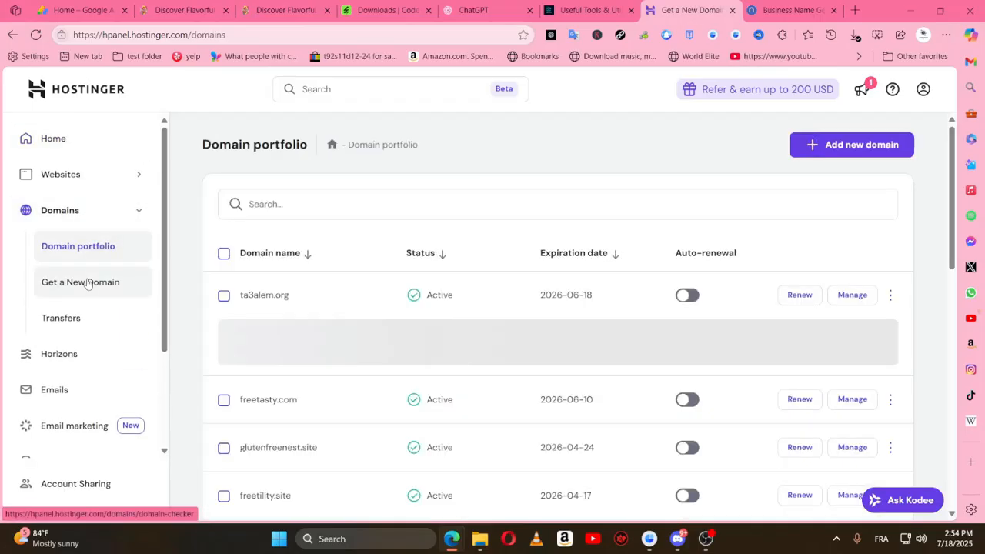
pyautogui.click(87, 283)
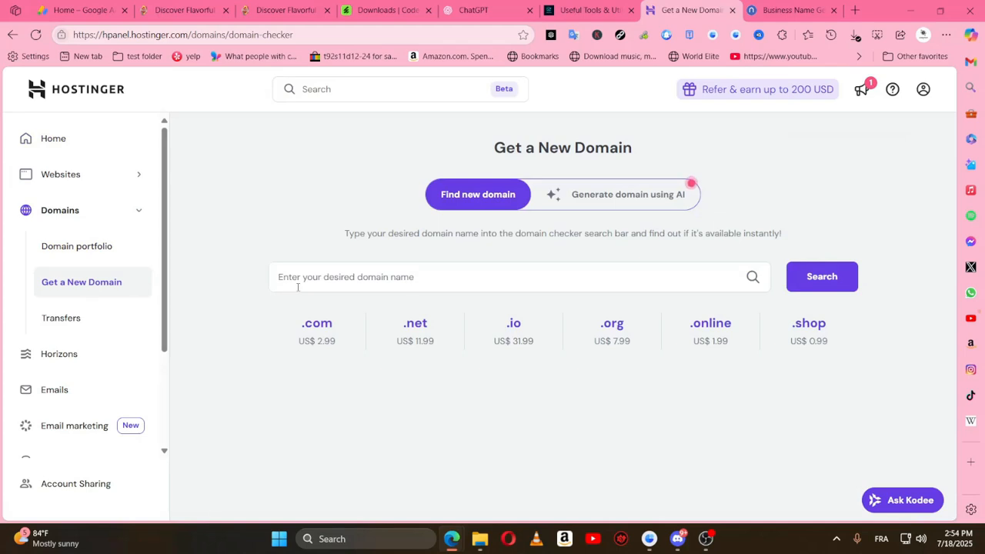
pyautogui.click(793, 10)
pyautogui.click(689, 10)
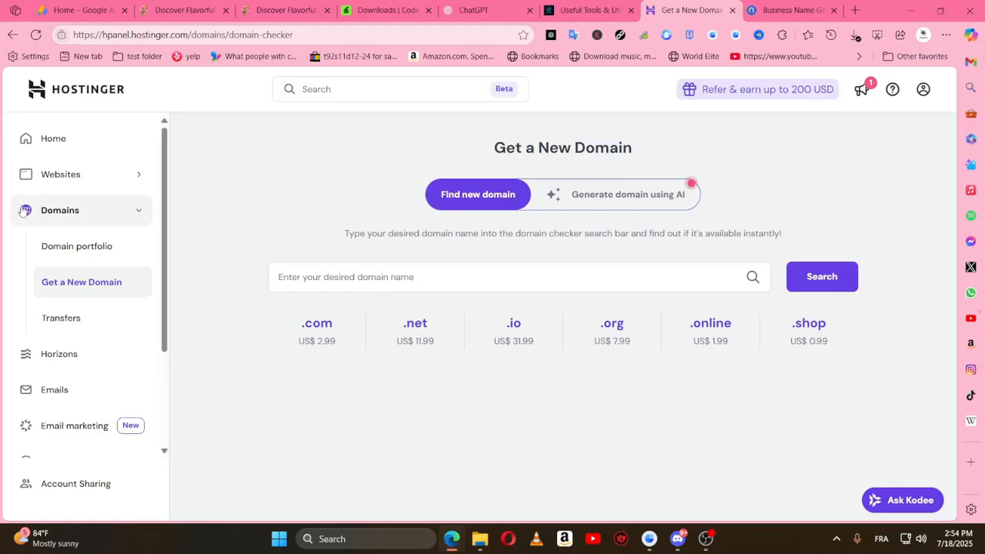
# - Add a custom PHP/HTML website under Premium Web Hosting using the domain gametrend.site
pyautogui.click(92, 179)
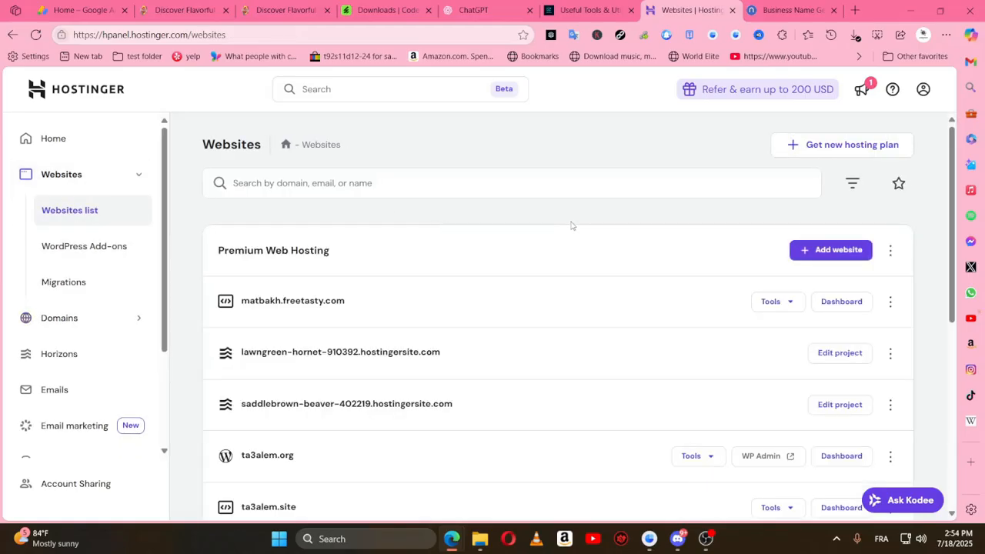
pyautogui.click(822, 252)
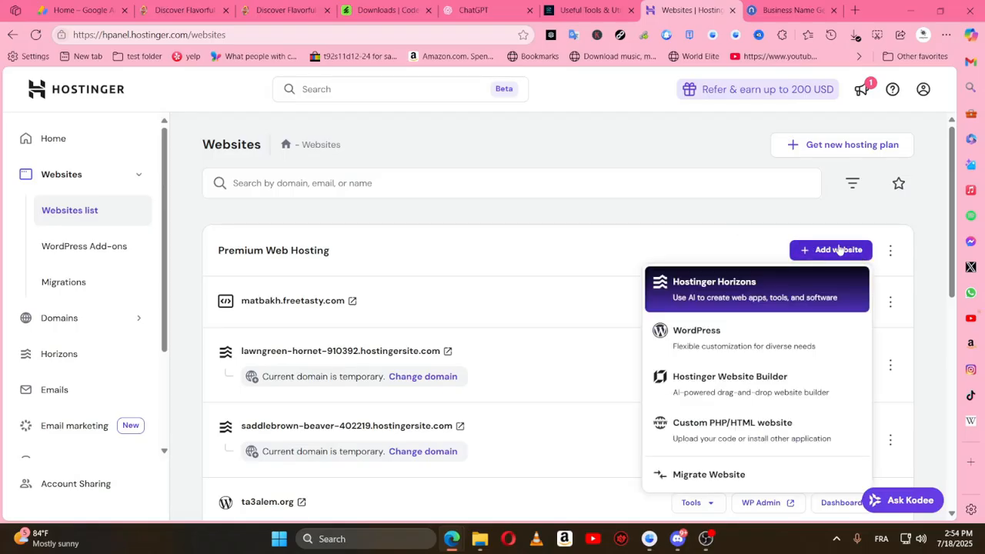
pyautogui.click(737, 433)
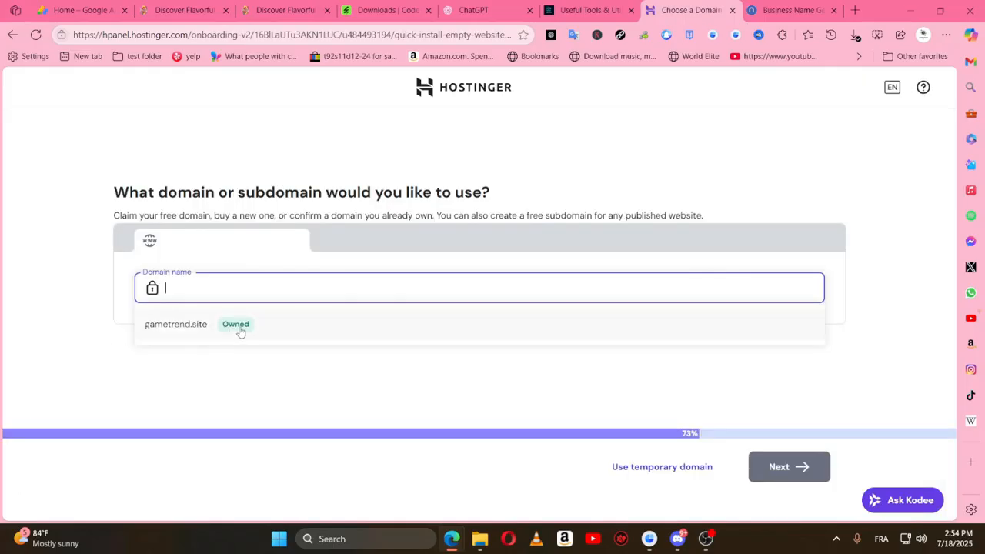
pyautogui.click(240, 329)
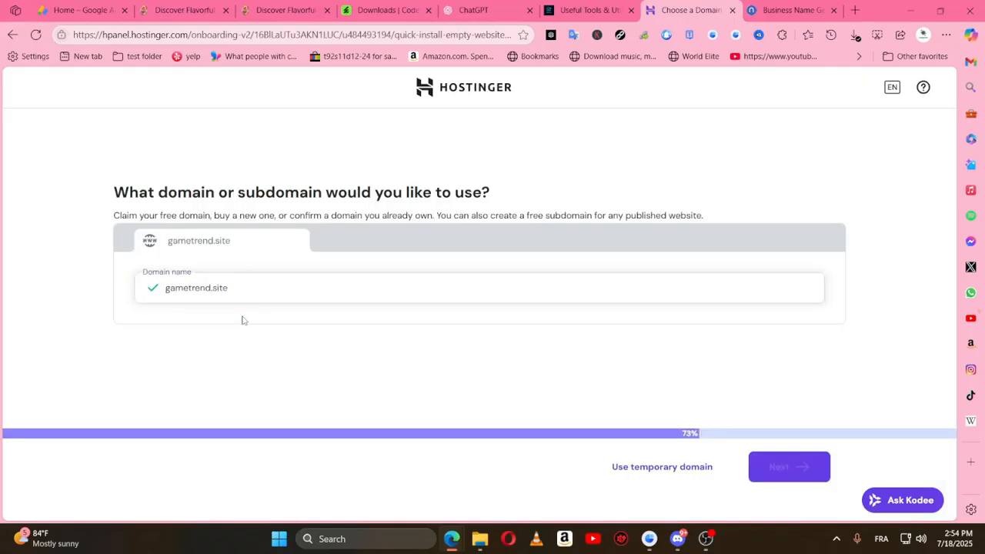
pyautogui.click(798, 465)
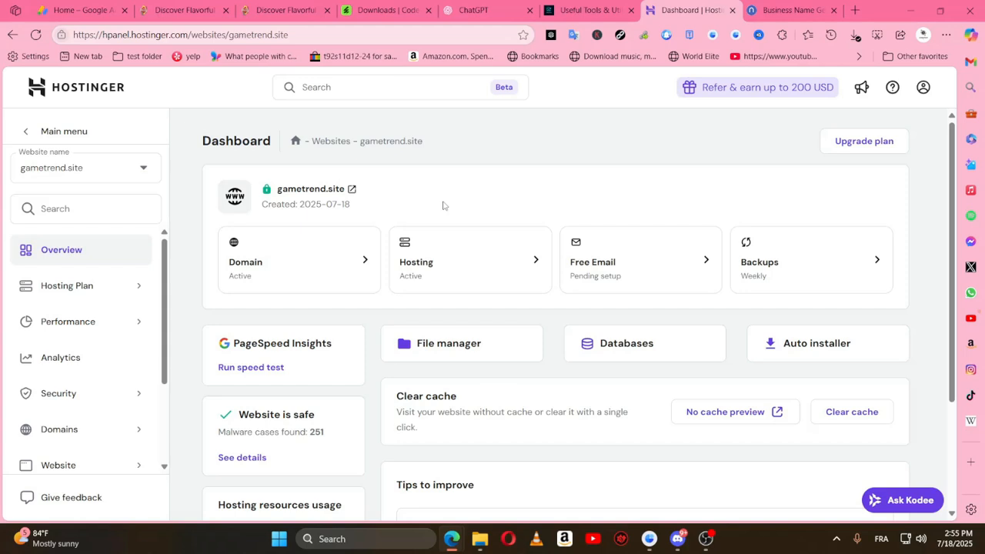
# - Set the PHP version of gametrend.site to PHP 7.3 and apply the update
pyautogui.click(68, 208)
pyautogui.write('php')
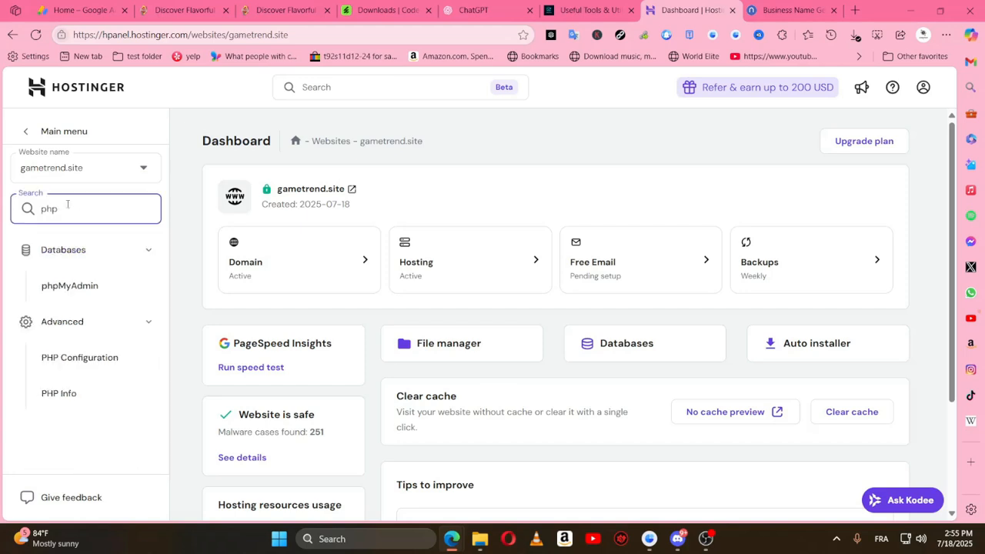
pyautogui.click(108, 369)
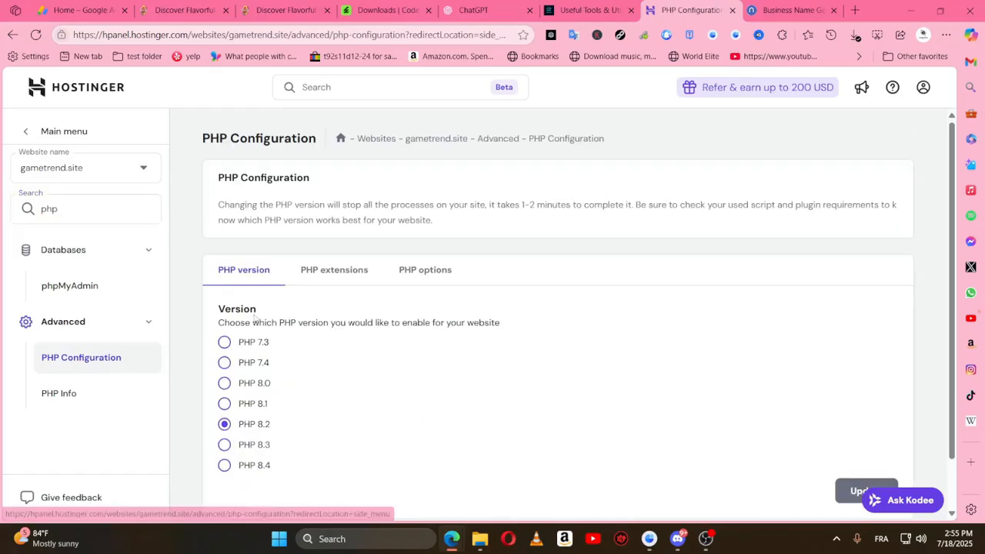
pyautogui.click(224, 343)
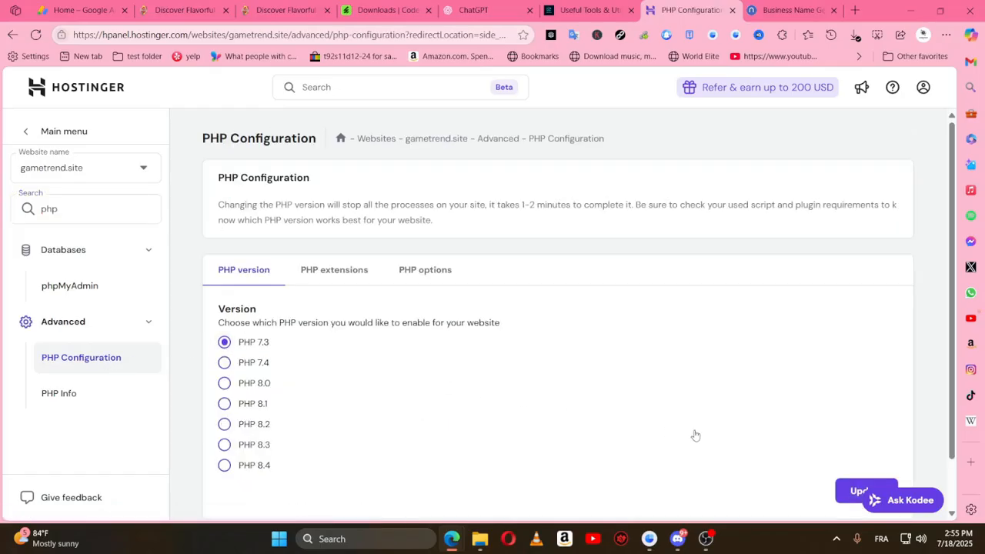
pyautogui.scroll(-1, 846, 419)
pyautogui.click(861, 424)
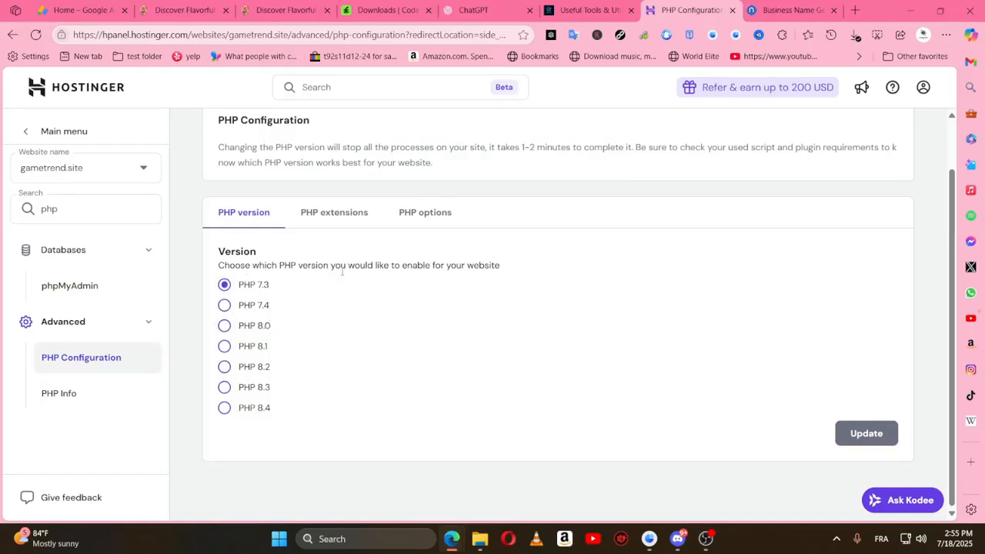
pyautogui.scroll(2, 411, 187)
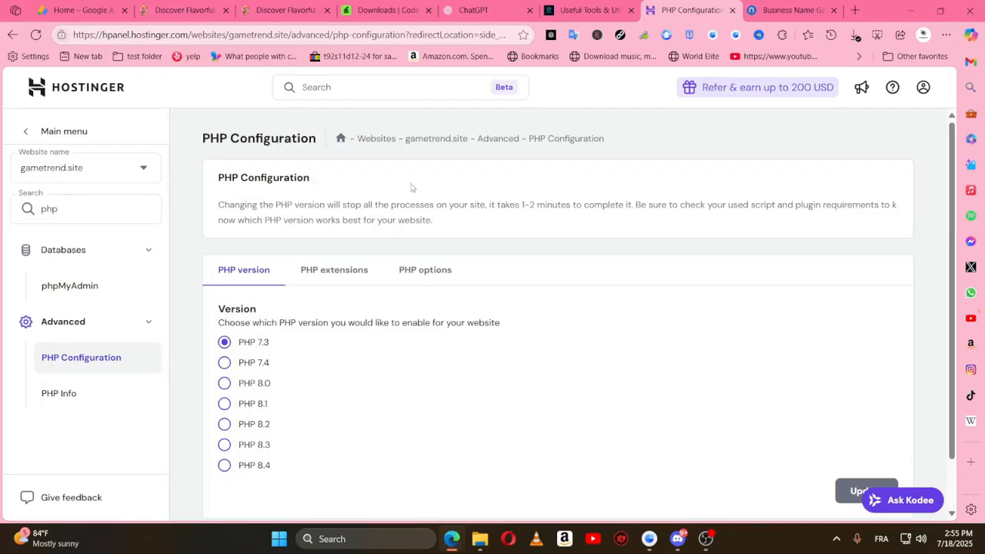
# - Open the file manager of gametrend.site and delete the DO_NOT_UPLOAD_HERE file from the root folder
pyautogui.click(441, 136)
pyautogui.scroll(-3, 464, 282)
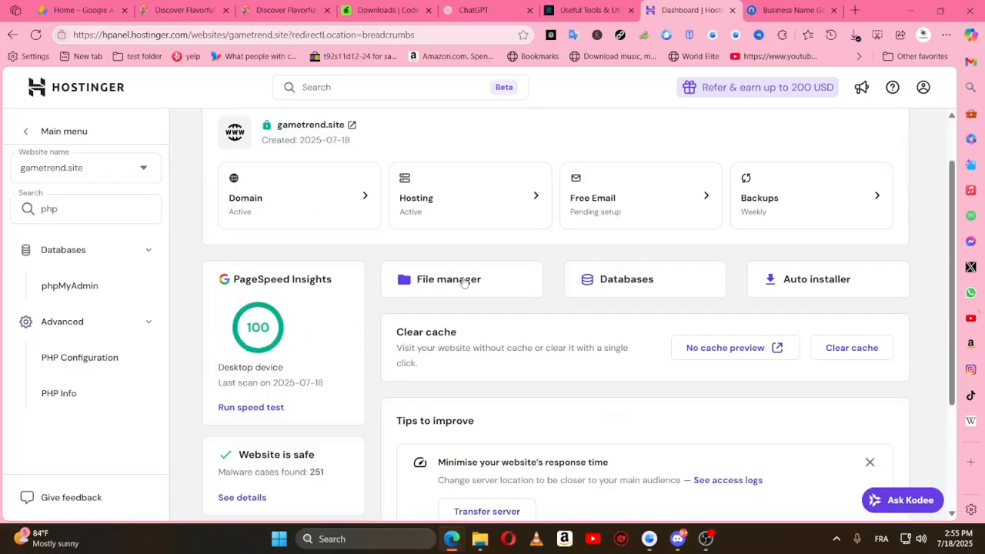
pyautogui.click(464, 283)
pyautogui.click(356, 278)
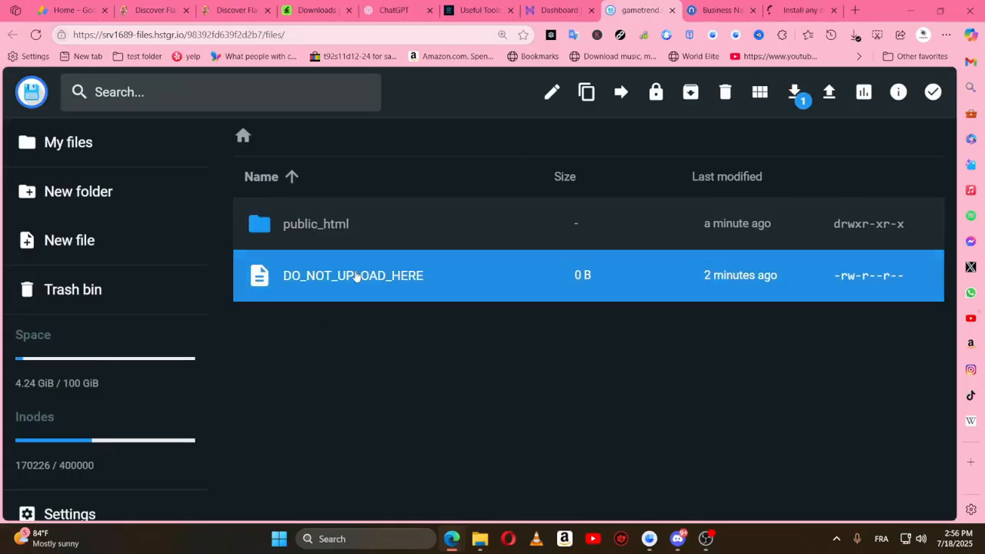
pyautogui.press('Delete')
pyautogui.press('Return')
# - Delete default.php from the public_html folder, skipping the trash bin
pyautogui.doubleClick(328, 231)
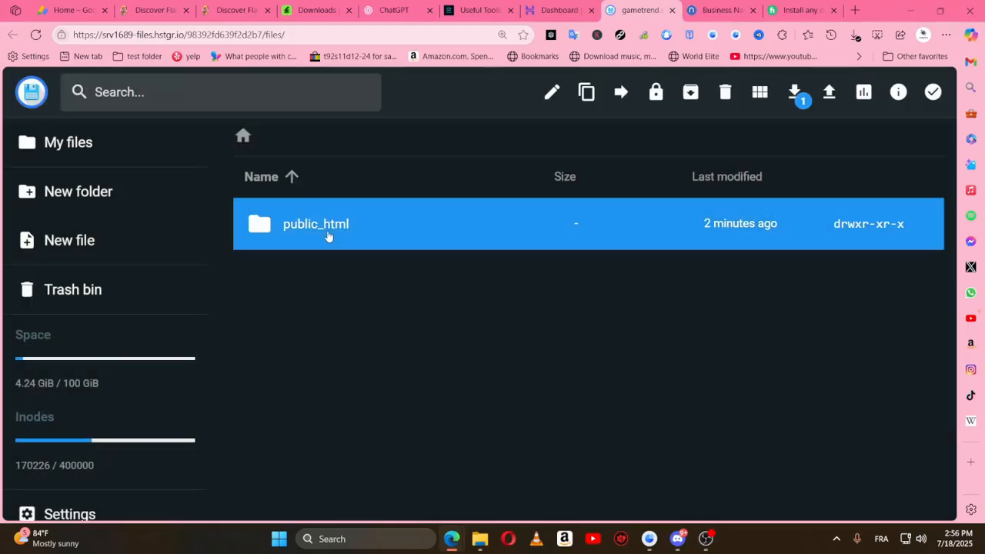
pyautogui.click(367, 225)
pyautogui.press('Delete')
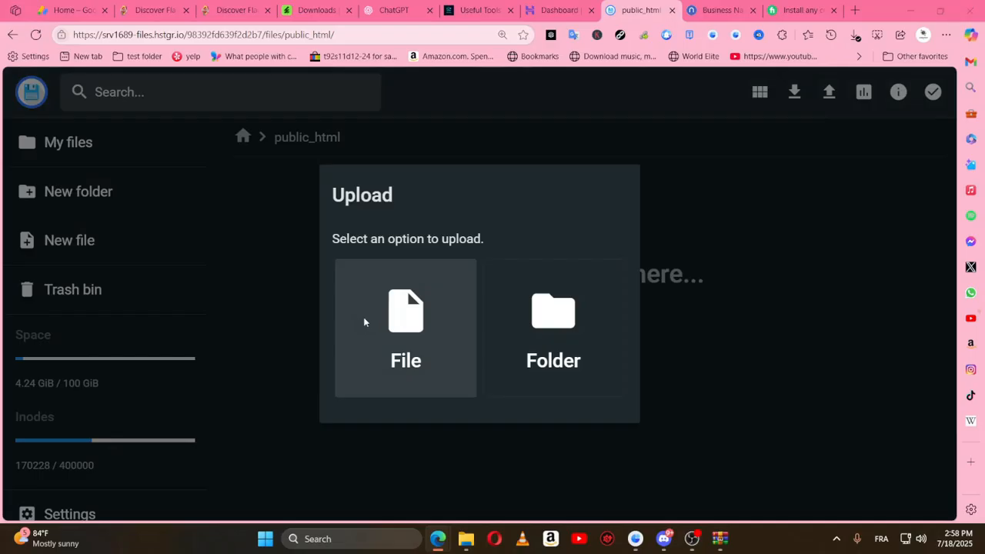
pyautogui.click(365, 322)
# - Upload code.zip to public_html and extract it into the parent directory with "/" as the folder name
pyautogui.doubleClick(238, 180)
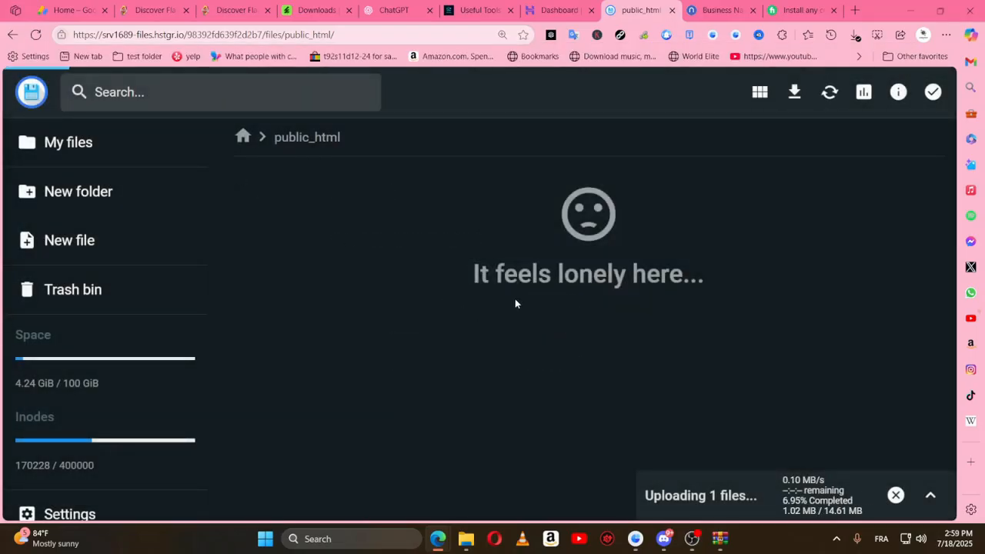
pyautogui.click(318, 224)
pyautogui.rightClick(321, 222)
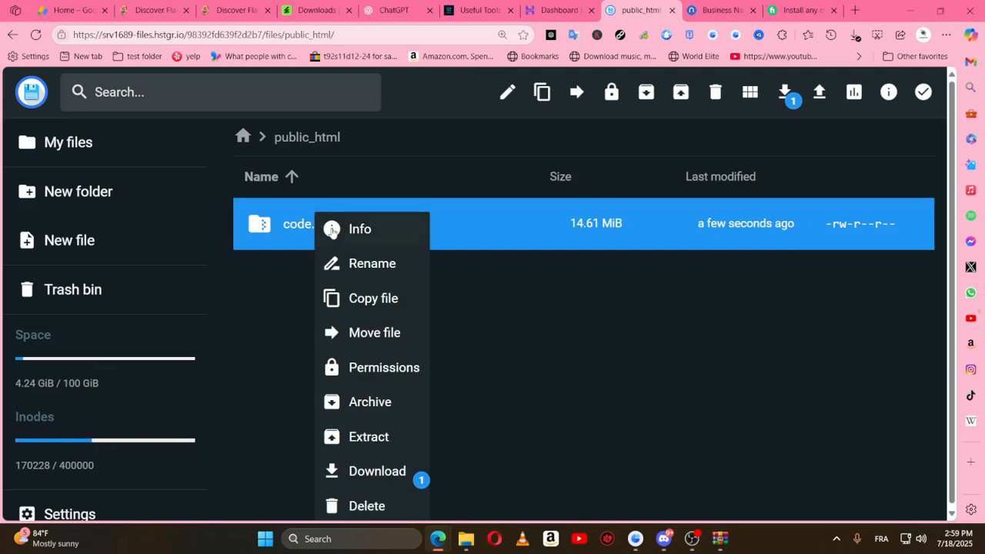
pyautogui.click(387, 439)
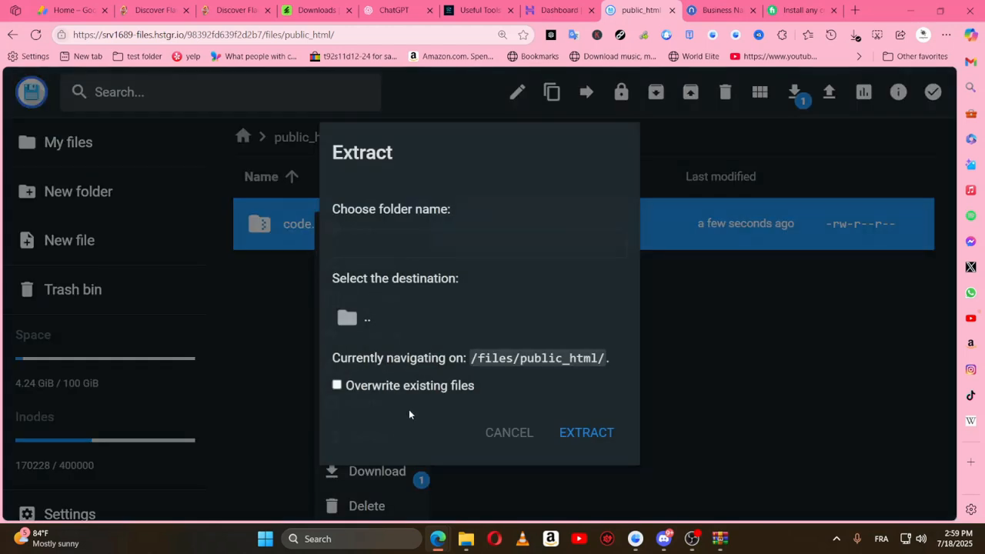
pyautogui.click(356, 322)
pyautogui.click(361, 231)
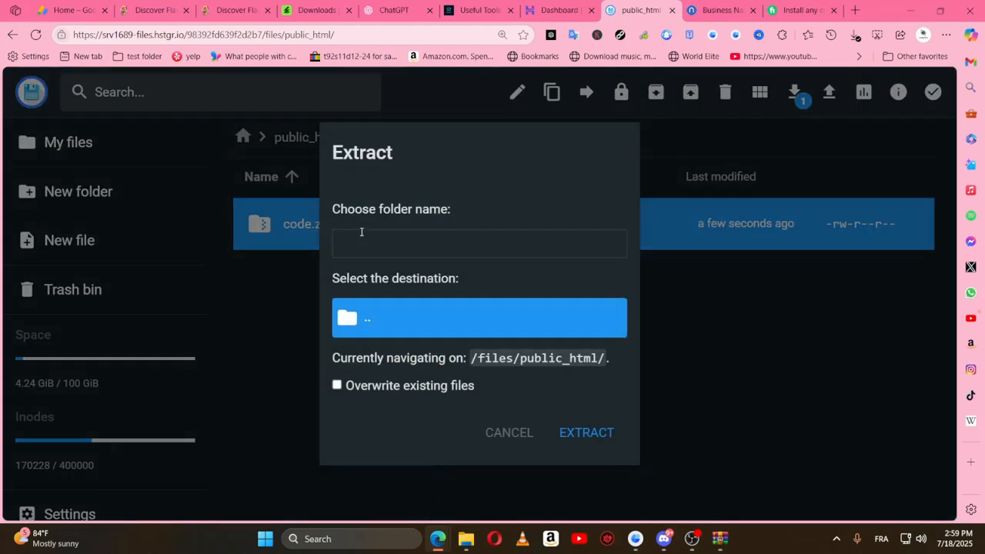
pyautogui.write('/')
pyautogui.click(568, 422)
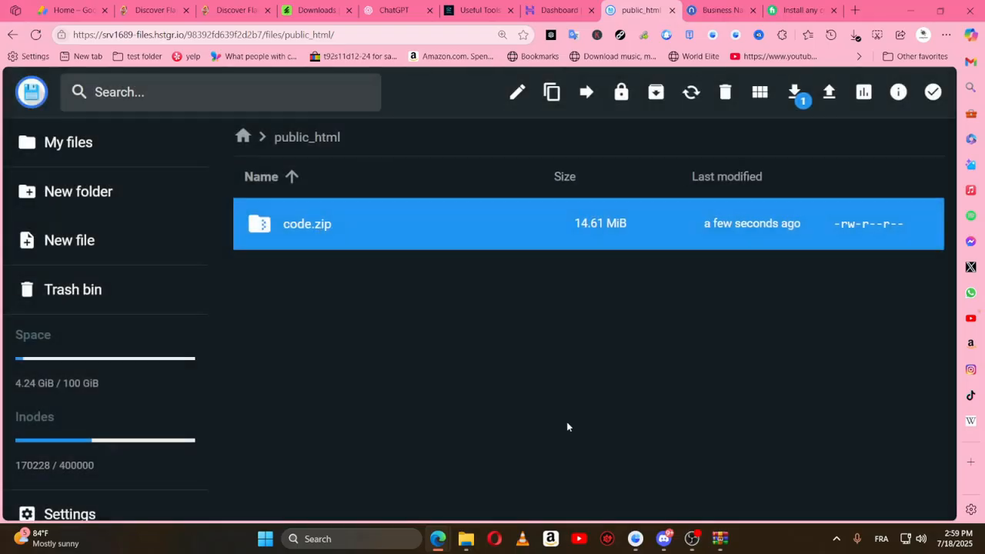
# - Move the extracted code folder from the root folder into public_html
pyautogui.click(243, 139)
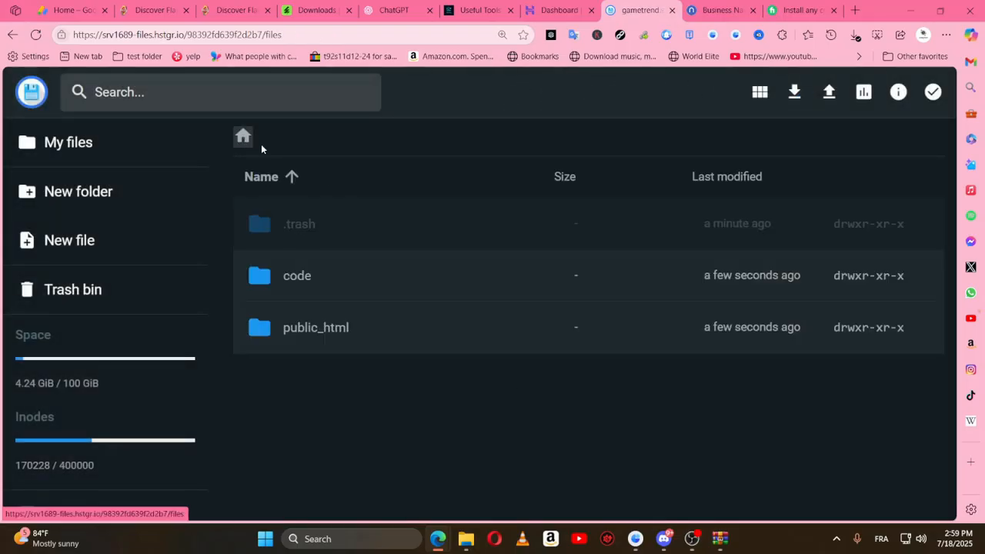
pyautogui.click(335, 331)
pyautogui.click(335, 276)
pyautogui.rightClick(335, 275)
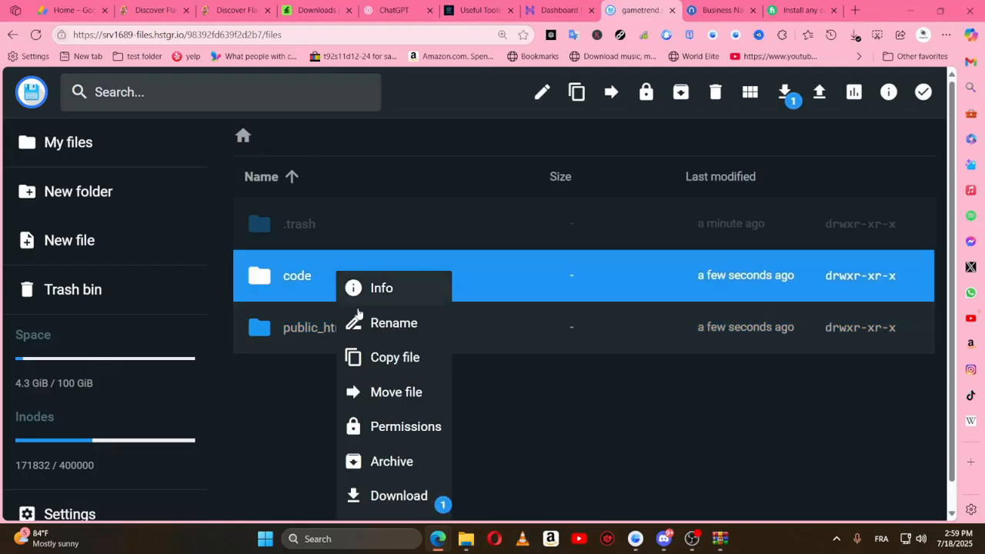
pyautogui.click(407, 389)
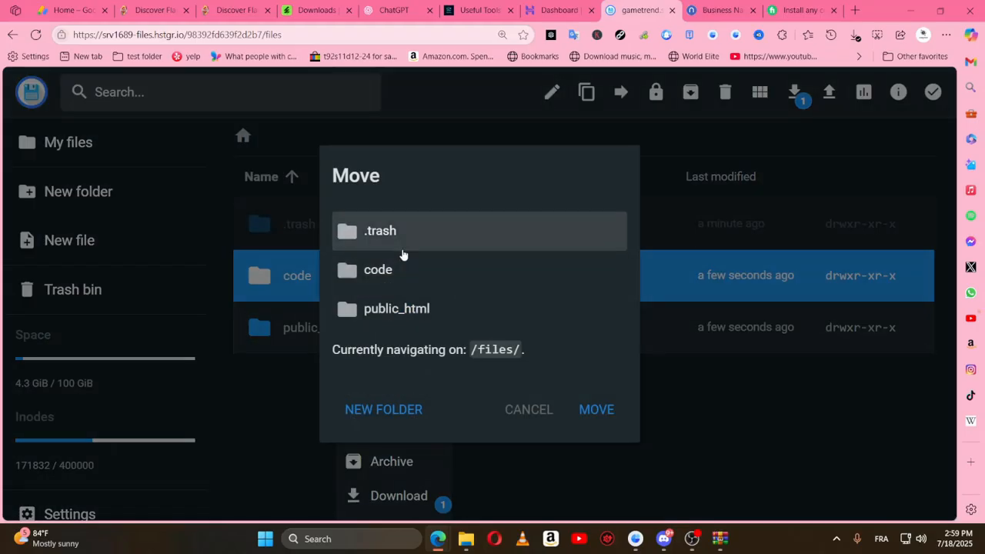
pyautogui.click(466, 308)
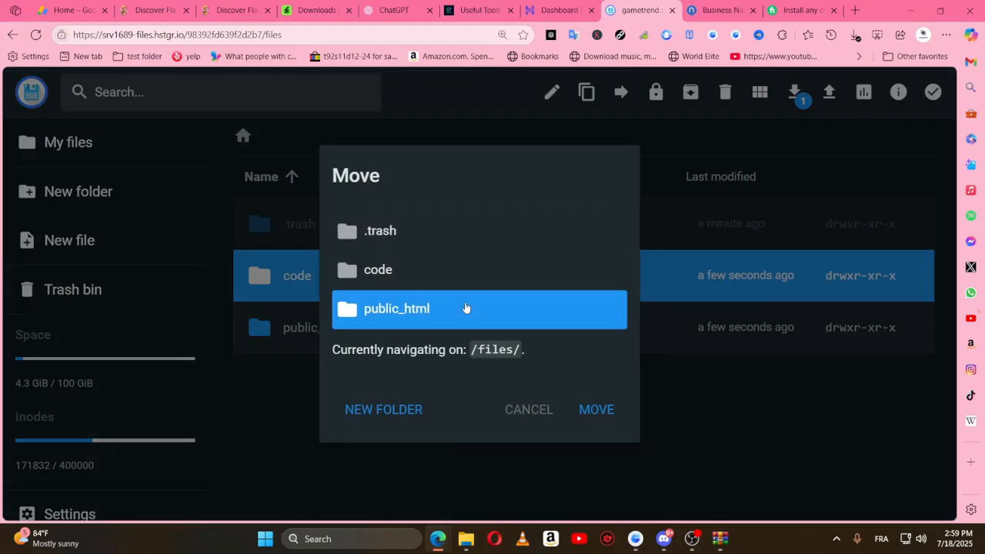
pyautogui.click(598, 409)
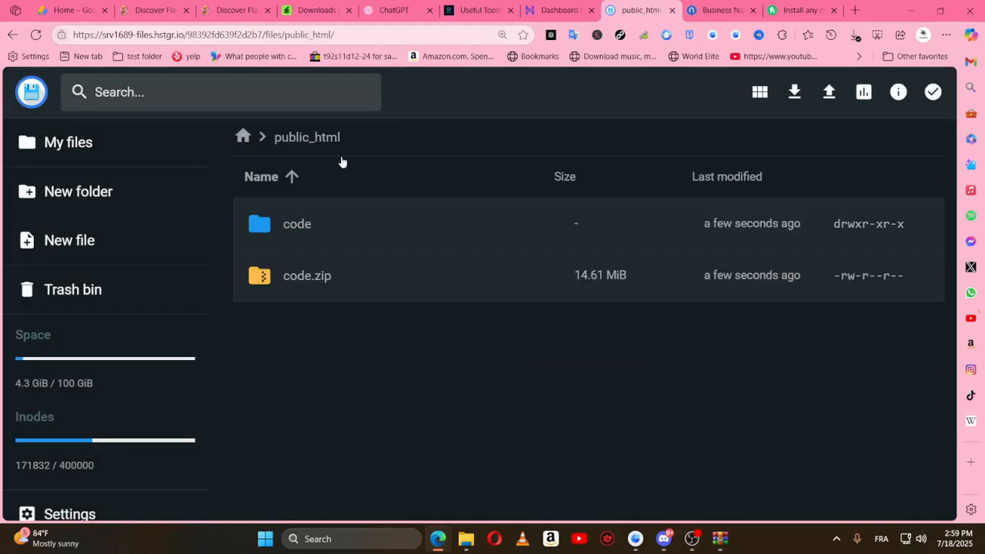
# - Move all files and folders inside the code folder up one level into public_html
pyautogui.doubleClick(346, 241)
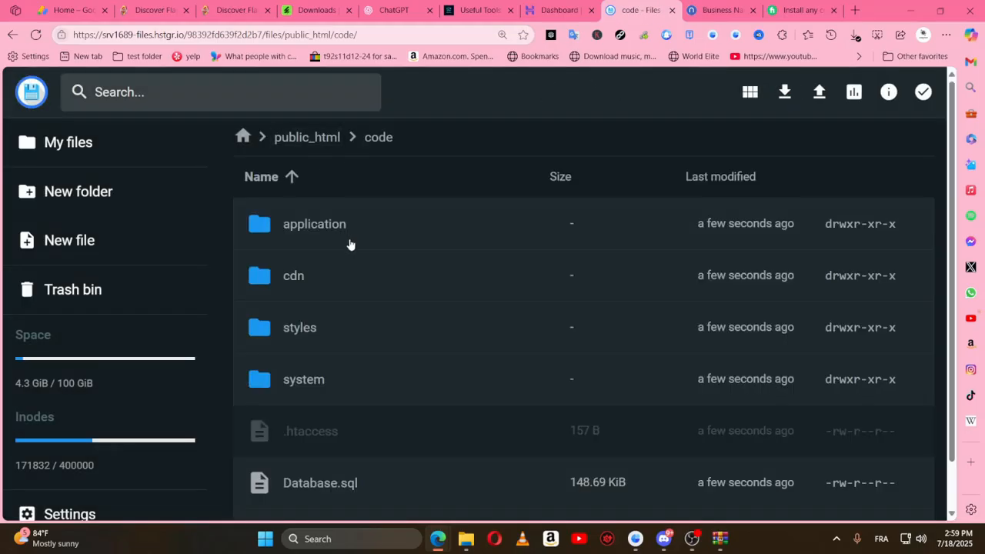
pyautogui.hotkey('ctrl', 'a')
pyautogui.rightClick(350, 244)
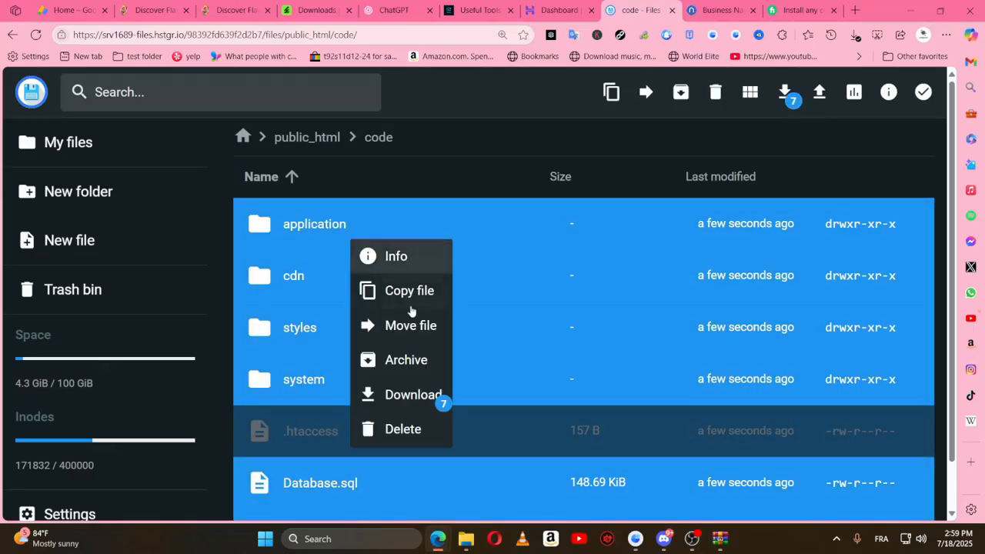
pyautogui.click(419, 335)
pyautogui.click(386, 181)
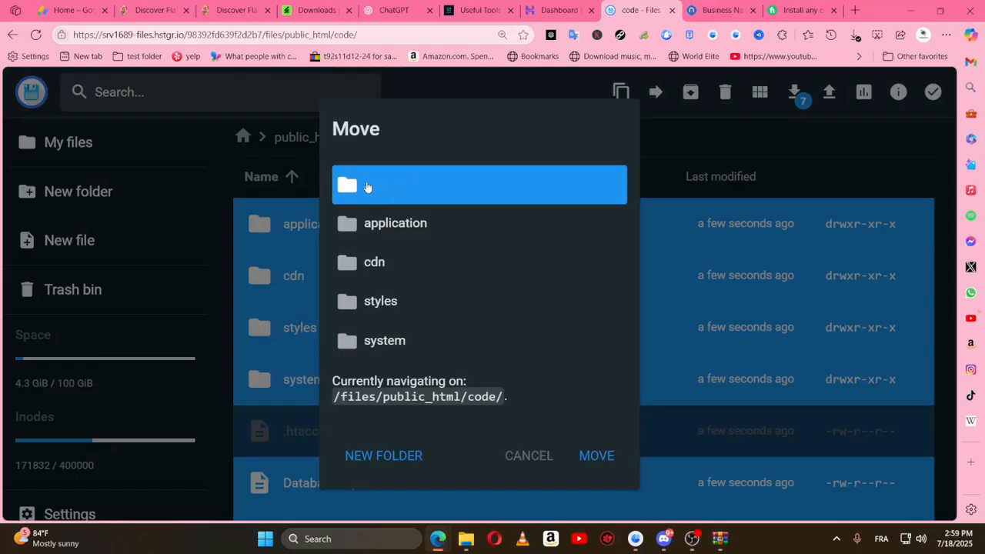
pyautogui.click(592, 454)
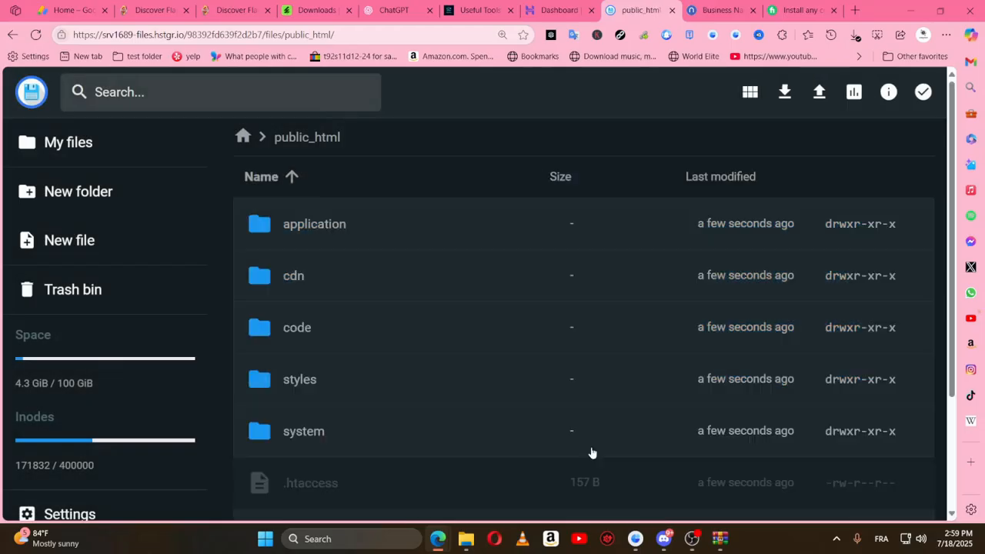
pyautogui.scroll(-2, 393, 294)
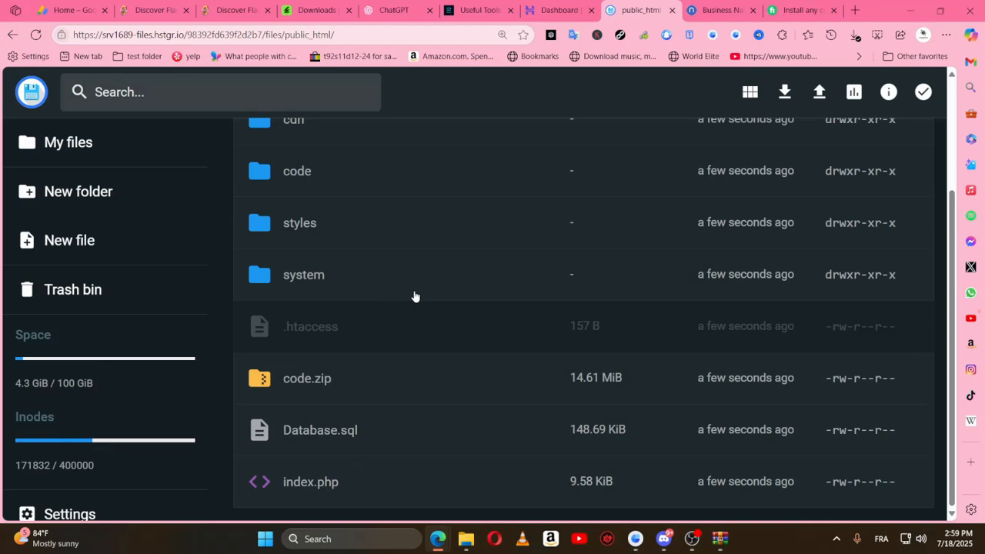
# - Create a new MySQL database and database user for gametrend.site, both named gamestrends after the account prefix
pyautogui.click(543, 7)
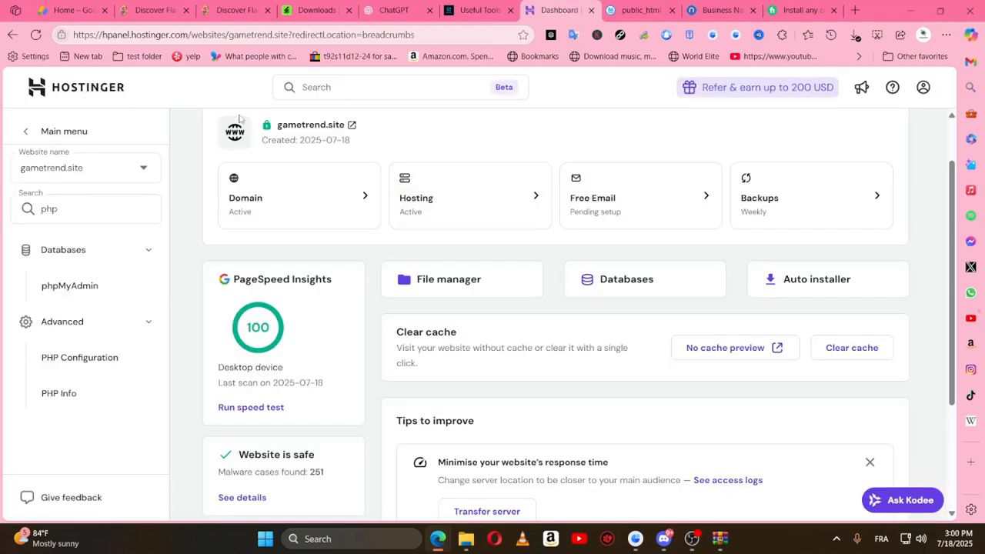
pyautogui.click(609, 279)
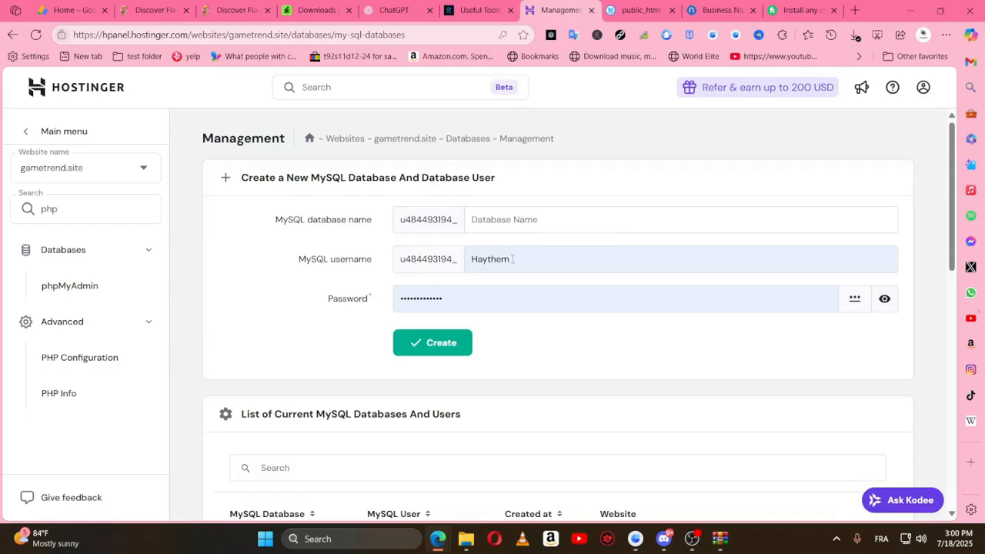
pyautogui.click(515, 220)
pyautogui.write('gamestrends')
pyautogui.press('Return')
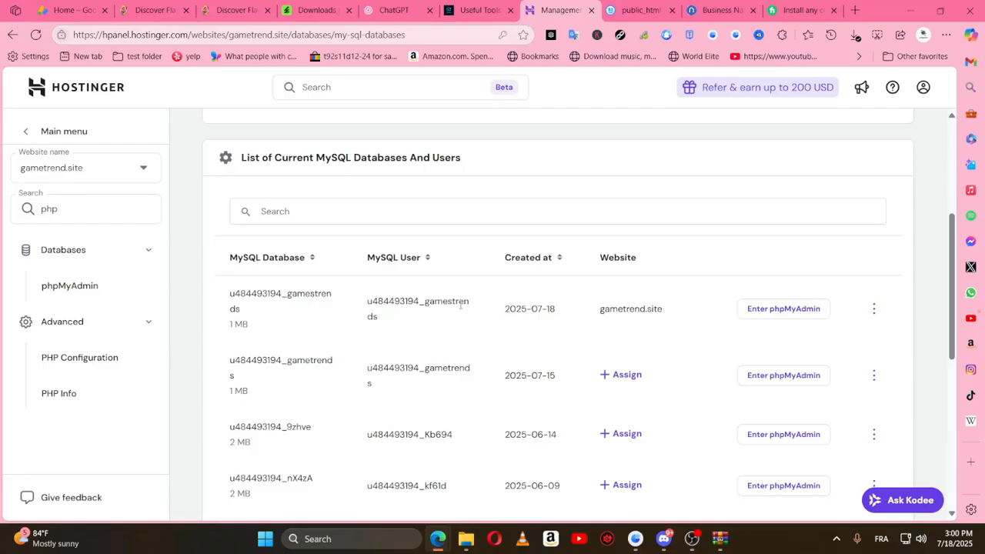
# - Copy the full MySQL username of the gamestrends database from the list of current databases
pyautogui.scroll(3, 439, 277)
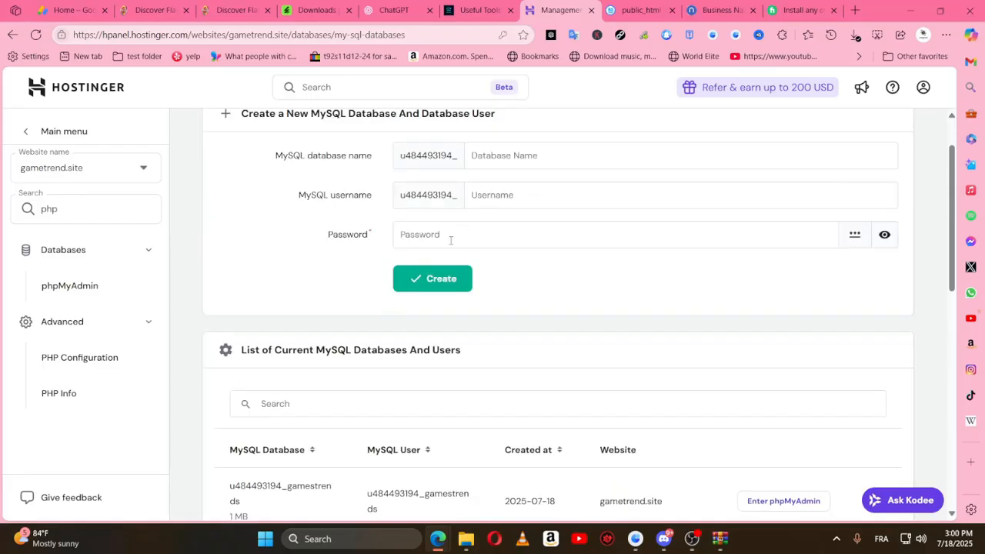
pyautogui.scroll(-1, 495, 294)
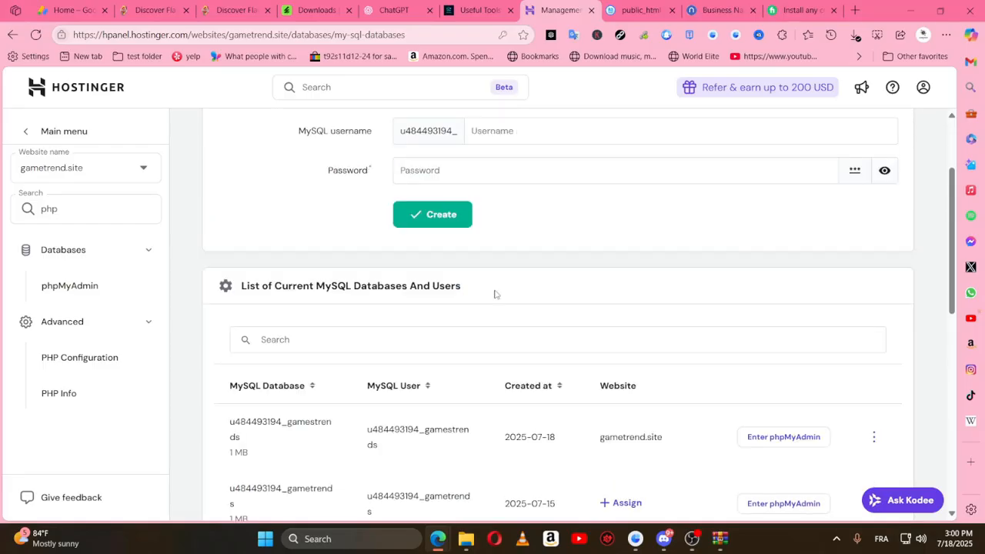
pyautogui.doubleClick(441, 440)
# - Open database.php from the application/config folder of public_html in the file editor
pyautogui.hotkey('ctrl', 'Tab')
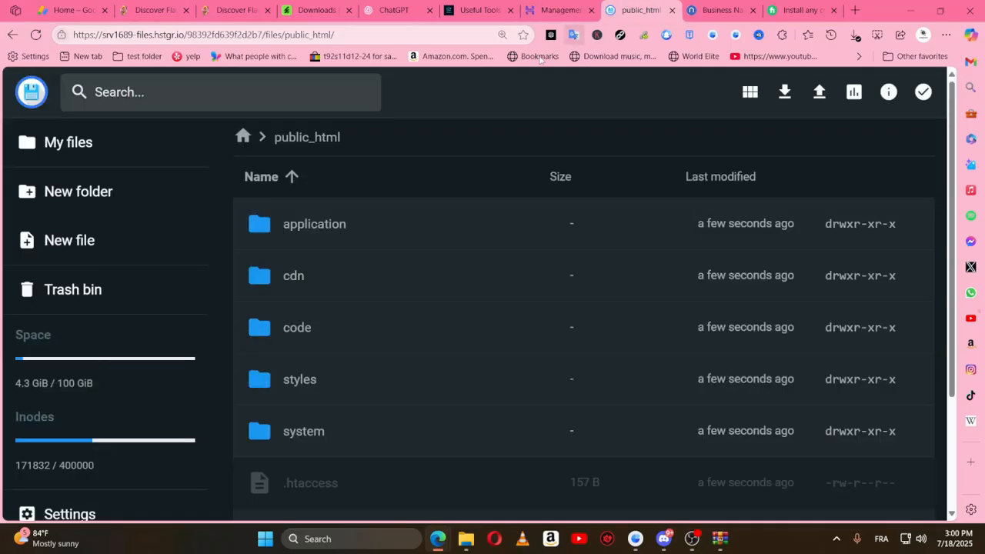
pyautogui.doubleClick(344, 227)
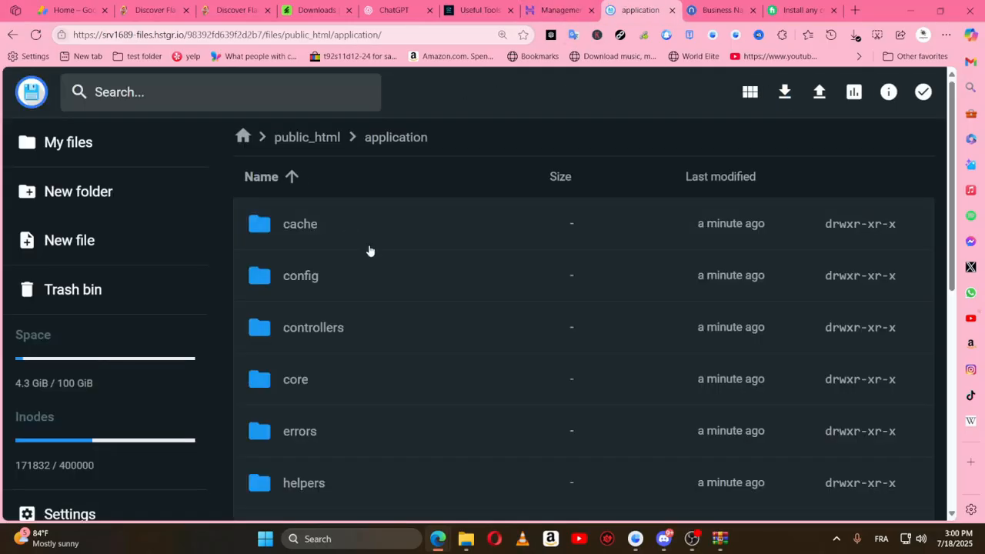
pyautogui.doubleClick(314, 275)
pyautogui.scroll(-3, 362, 231)
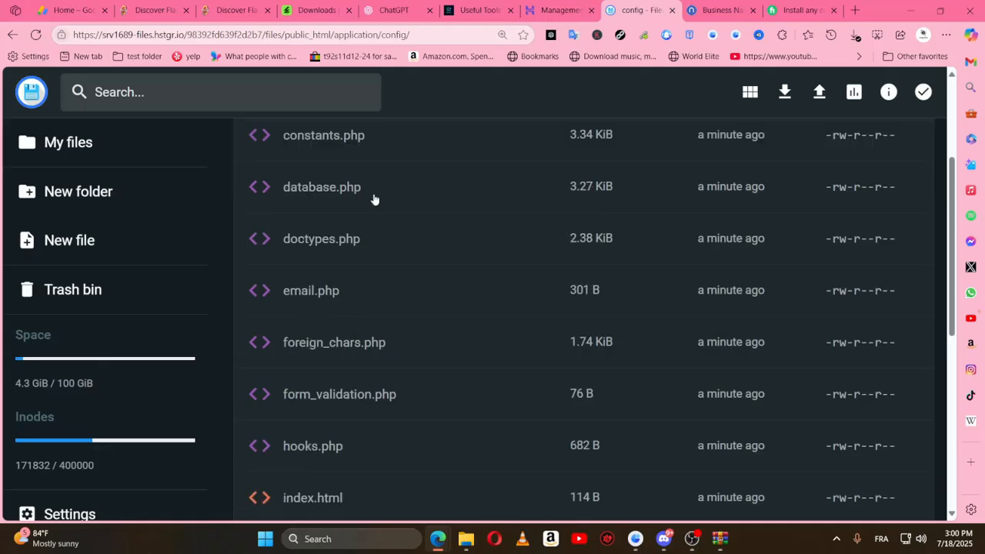
pyautogui.scroll(-3, 374, 199)
pyautogui.scroll(-3, 355, 264)
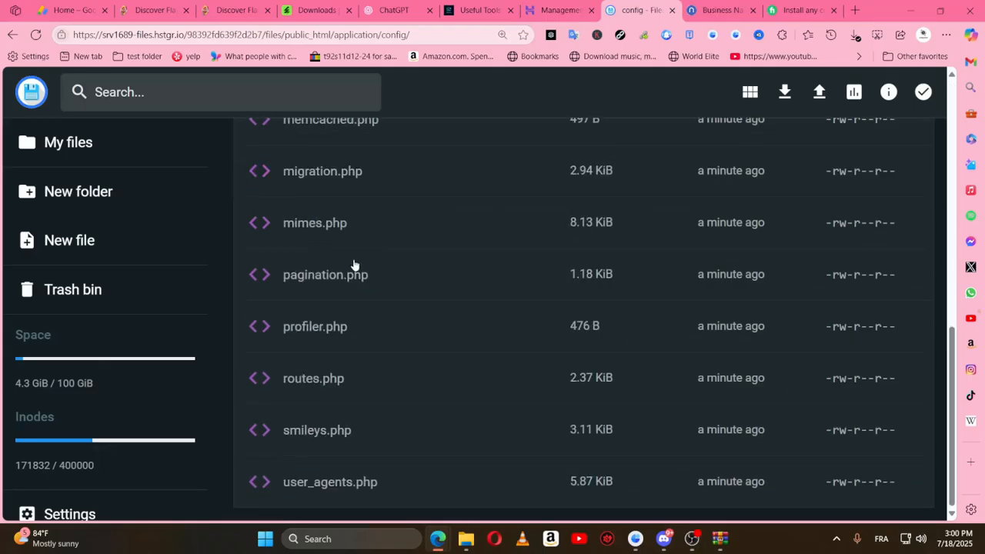
pyautogui.scroll(5, 357, 264)
pyautogui.doubleClick(347, 142)
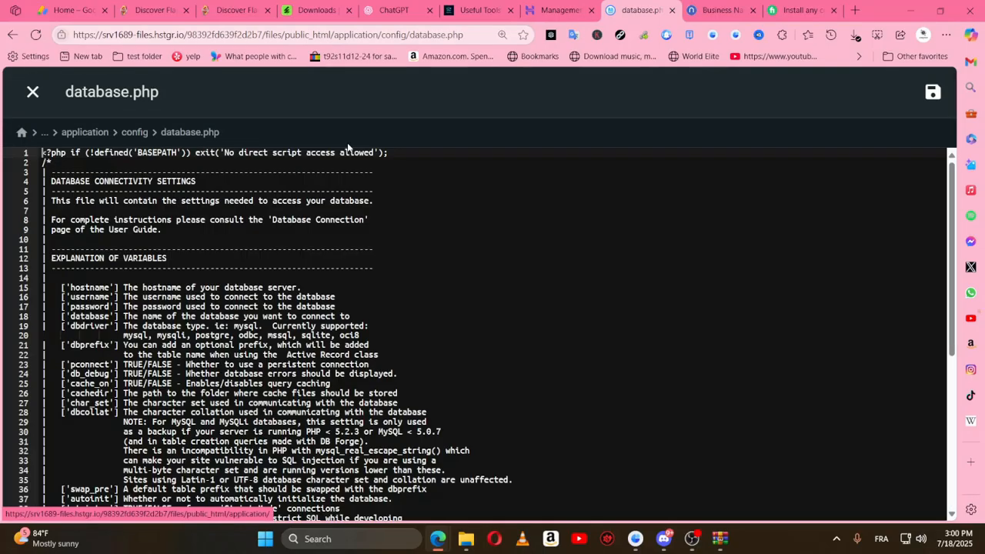
# - Set the username and database to the copied gamestrends name, enter the database password, save database.php and close it
pyautogui.scroll(-5, 222, 251)
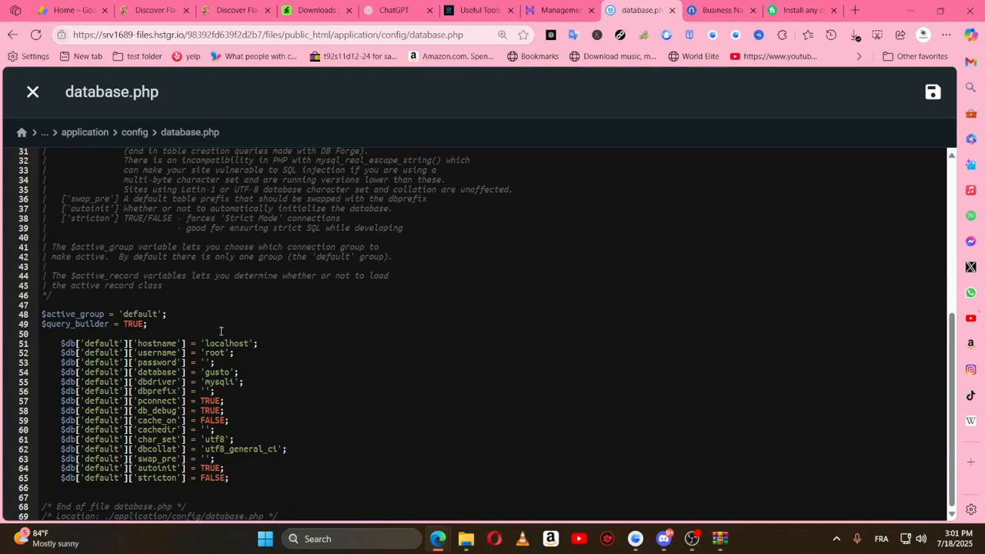
pyautogui.doubleClick(215, 353)
pyautogui.hotkey('ctrl', 'v')
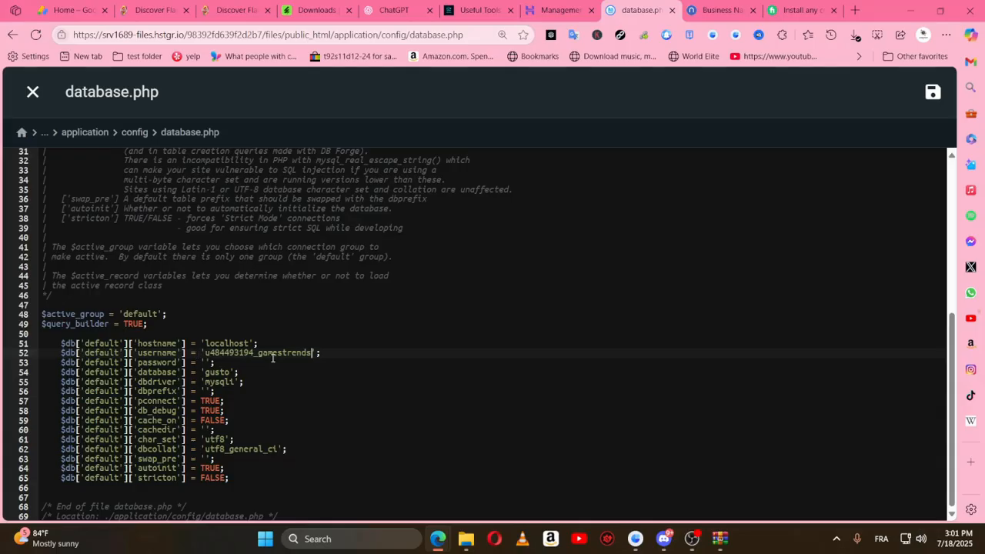
pyautogui.doubleClick(221, 372)
pyautogui.hotkey('ctrl', 'v')
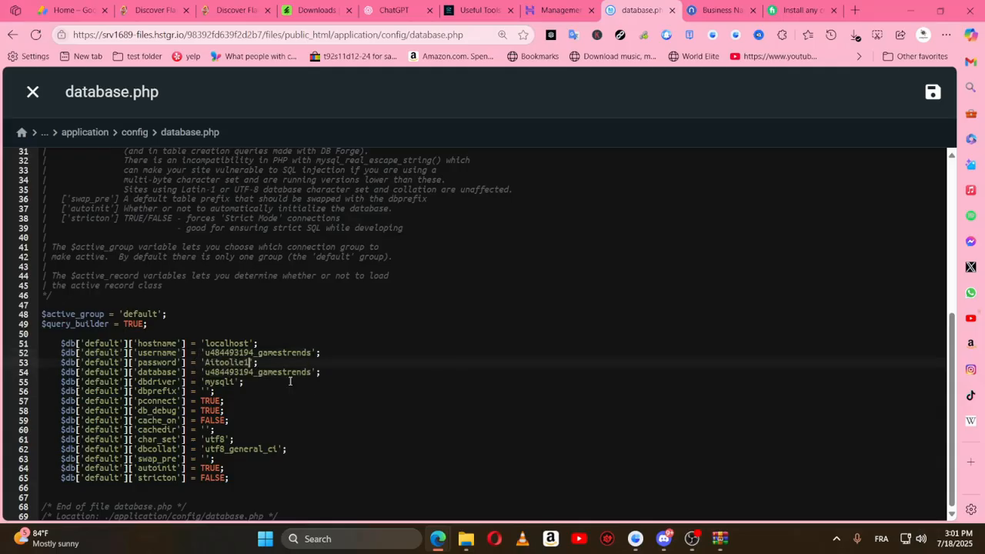
pyautogui.click(933, 92)
pyautogui.click(32, 92)
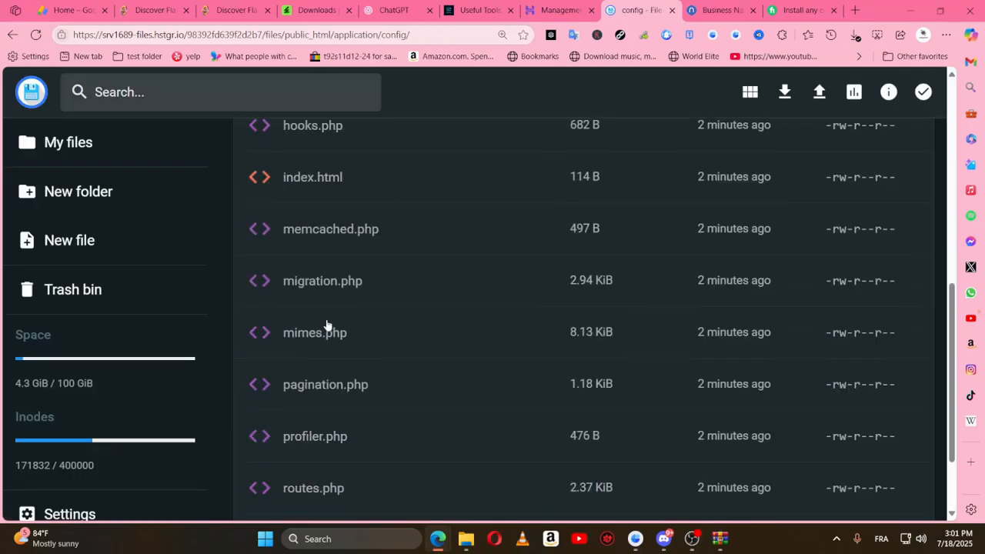
pyautogui.scroll(4, 327, 325)
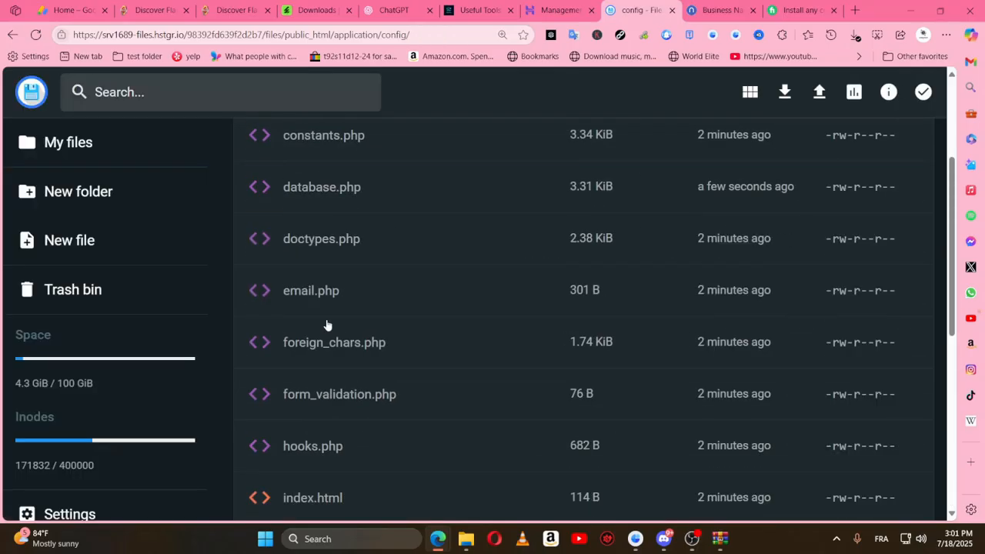
# - Start the free email setup for gametrend.site from its dashboard and choose the Free email plan
pyautogui.click(541, 8)
pyautogui.scroll(2, 277, 291)
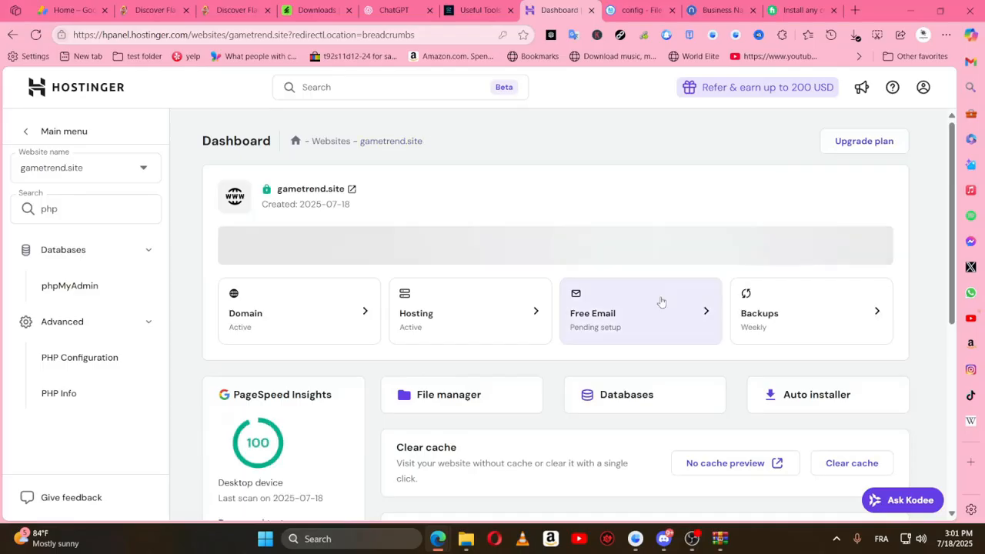
pyautogui.click(651, 264)
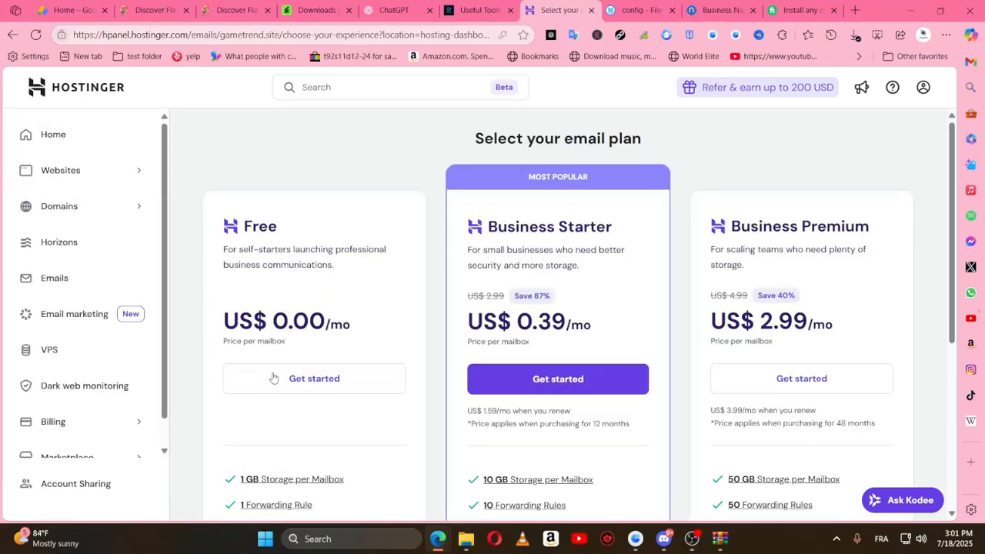
pyautogui.click(298, 378)
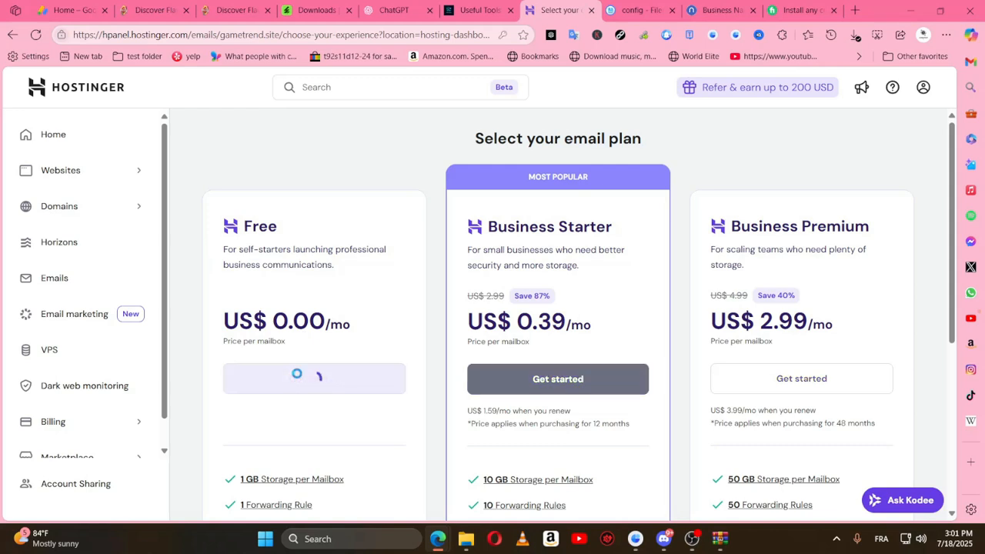
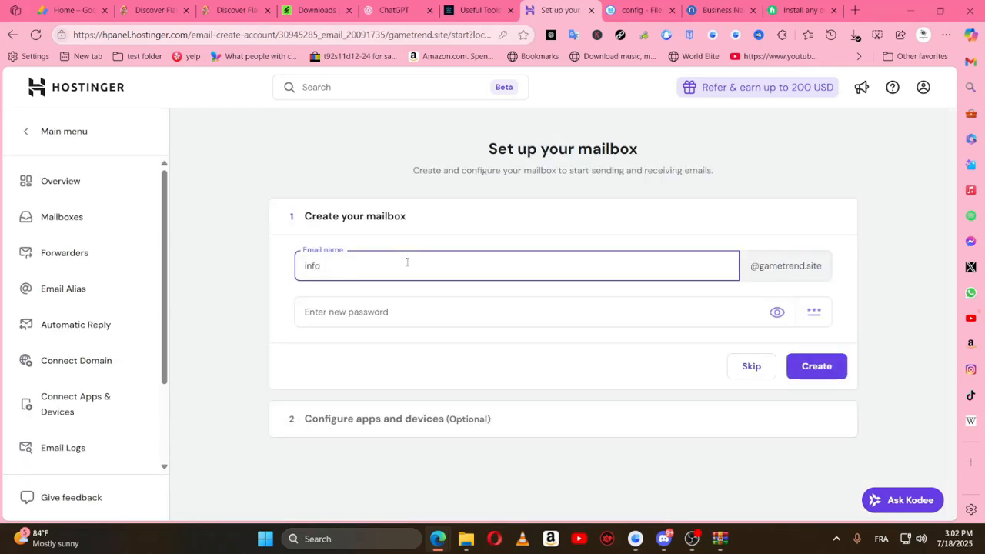
# - Create a gametrend.site mailbox with the email name info and a new mailbox password
pyautogui.click(413, 318)
pyautogui.click(413, 319)
pyautogui.write('•••')
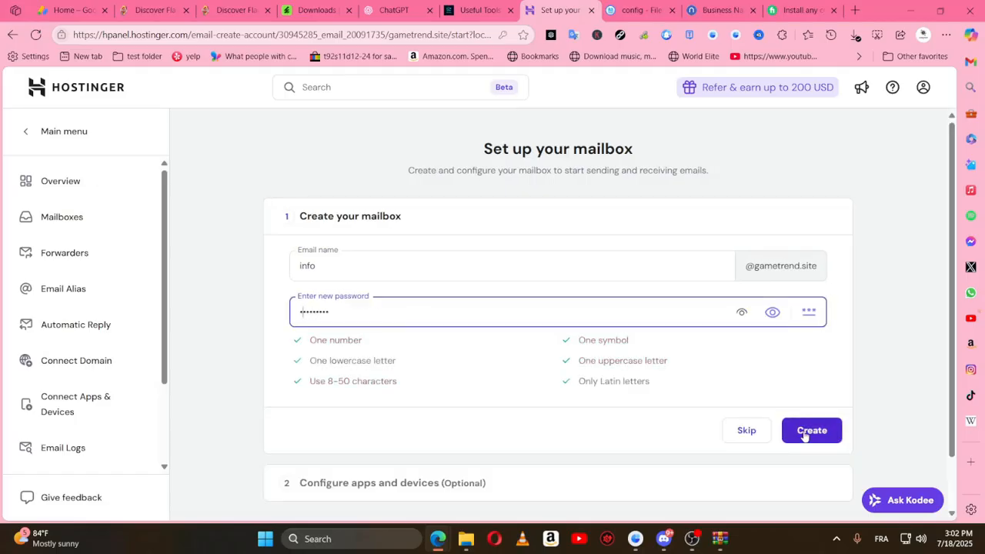
pyautogui.click(804, 433)
pyautogui.click(814, 444)
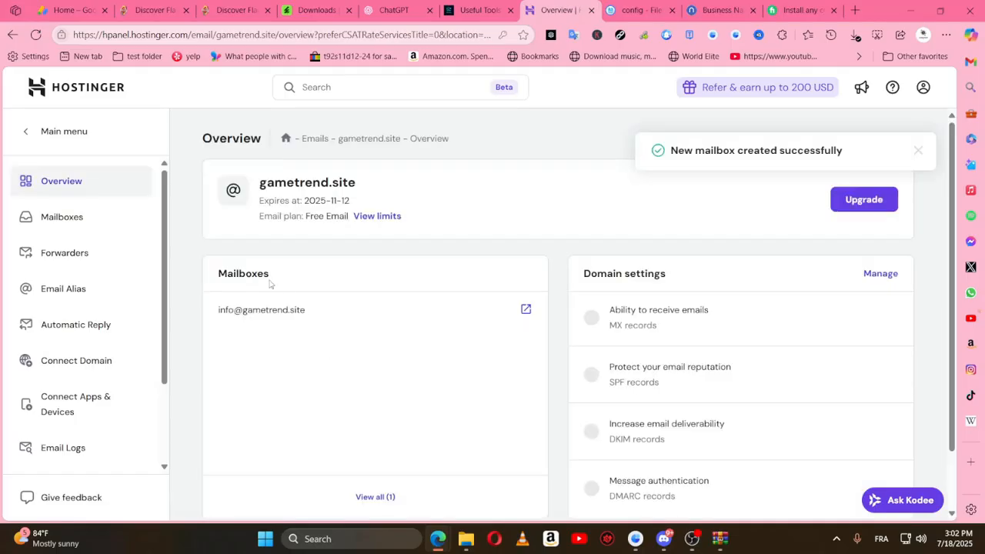
# - Dismiss the rating survey and copy the new mailbox's e-mail address from the Mailboxes list
pyautogui.scroll(-3, 293, 328)
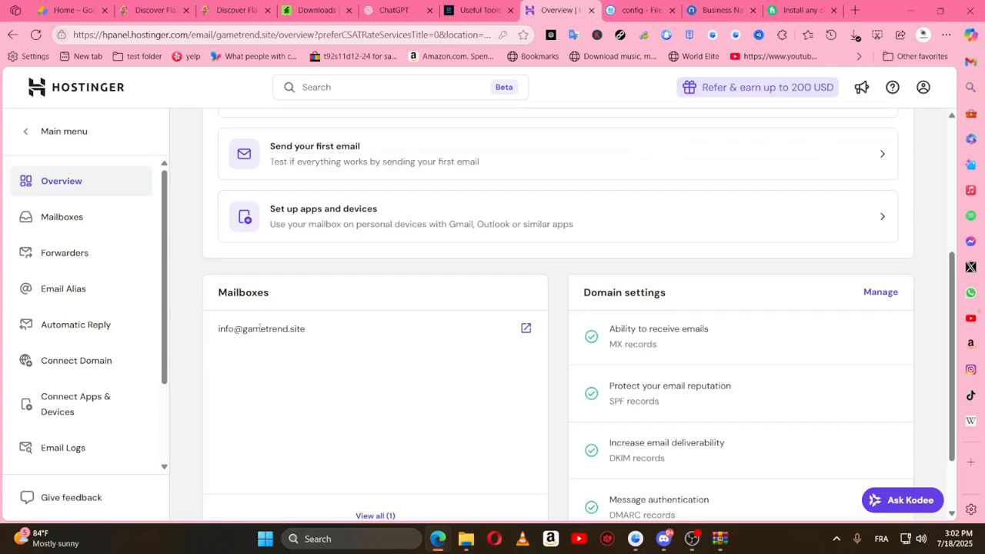
pyautogui.tripleClick(259, 328)
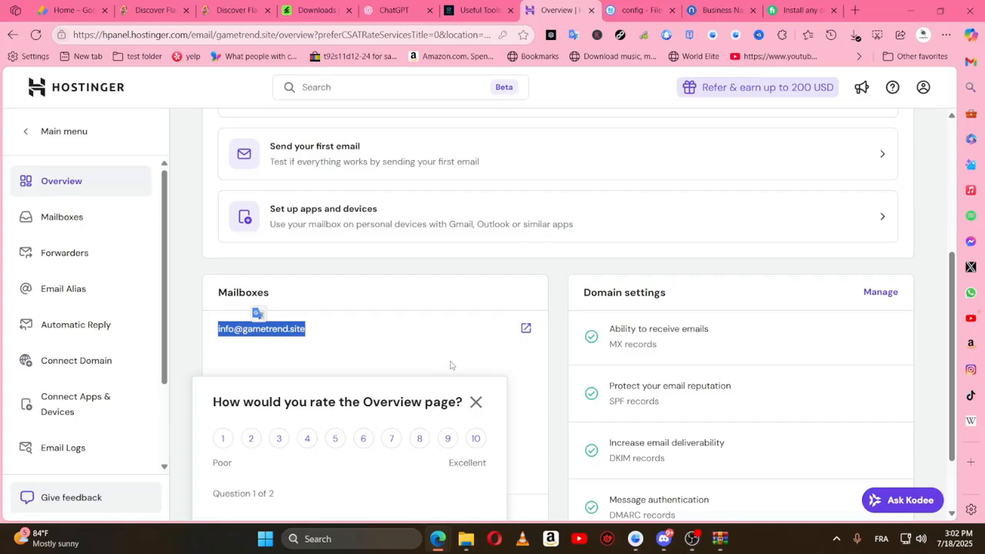
pyautogui.click(475, 401)
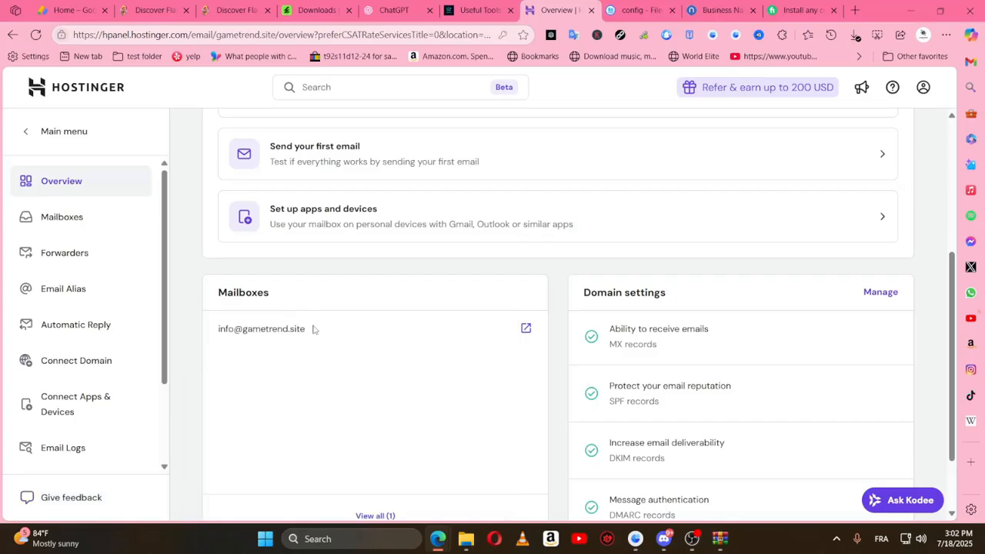
pyautogui.tripleClick(261, 328)
pyautogui.hotkey('ctrl', 'c')
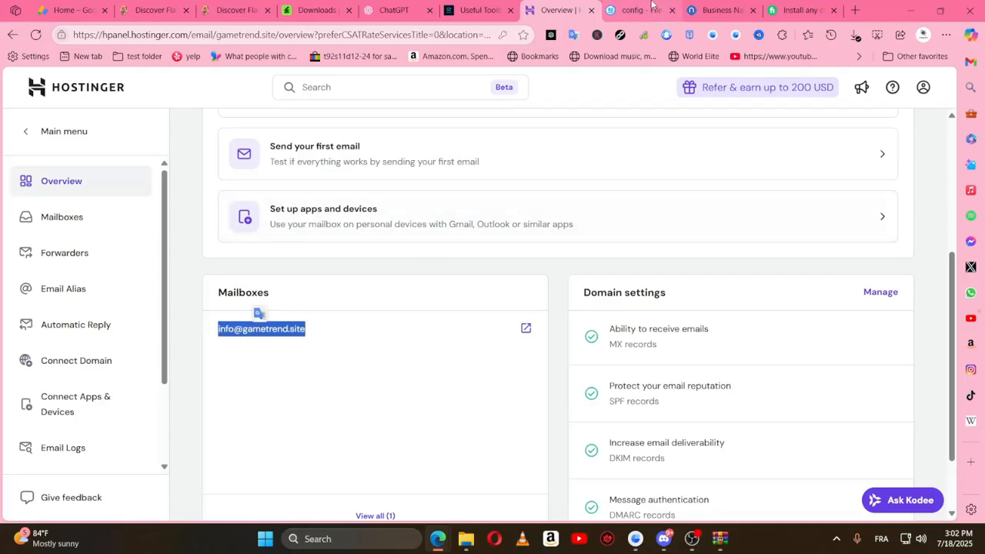
# - Open email.php in the application/config folder and set smtp_user to the copied mailbox e-mail address
pyautogui.click(639, 10)
pyautogui.scroll(-3, 341, 275)
pyautogui.scroll(5, 335, 271)
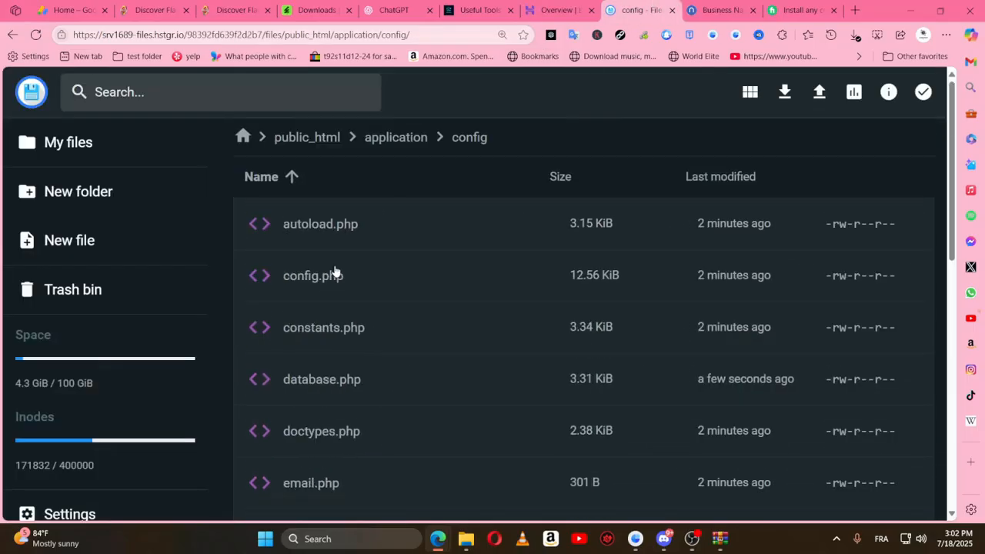
pyautogui.scroll(-5, 382, 257)
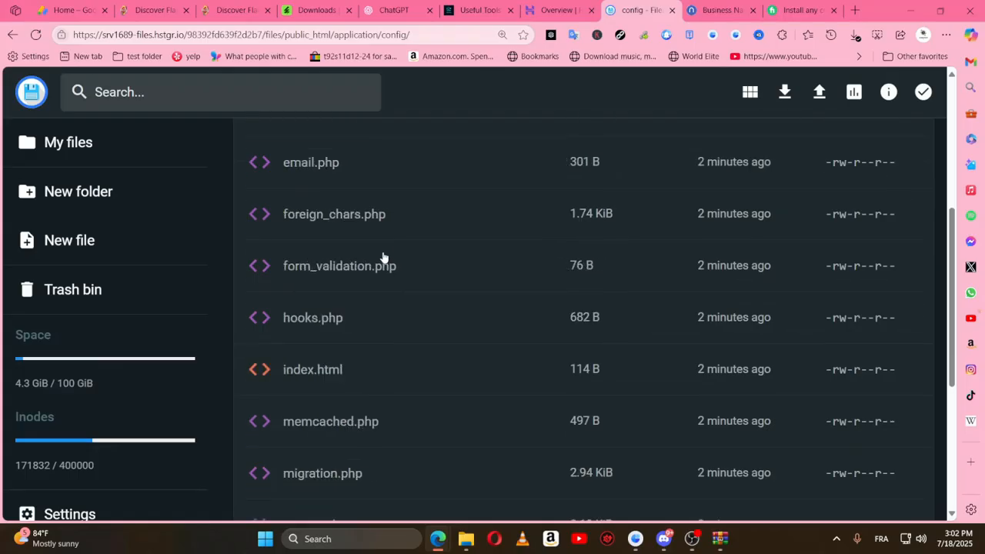
pyautogui.scroll(4, 383, 257)
pyautogui.click(324, 385)
pyautogui.doubleClick(324, 385)
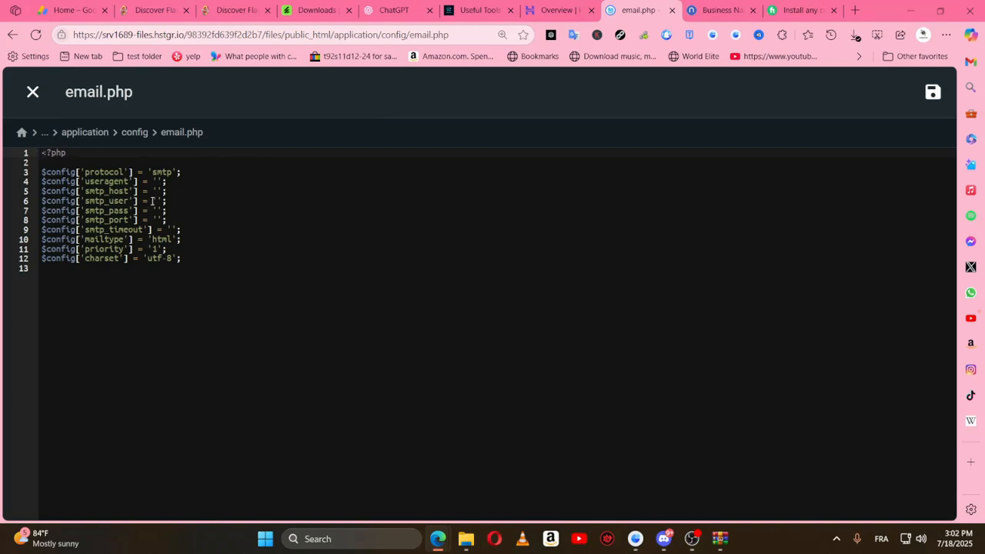
pyautogui.click(157, 201)
pyautogui.hotkey('ctrl', 'v')
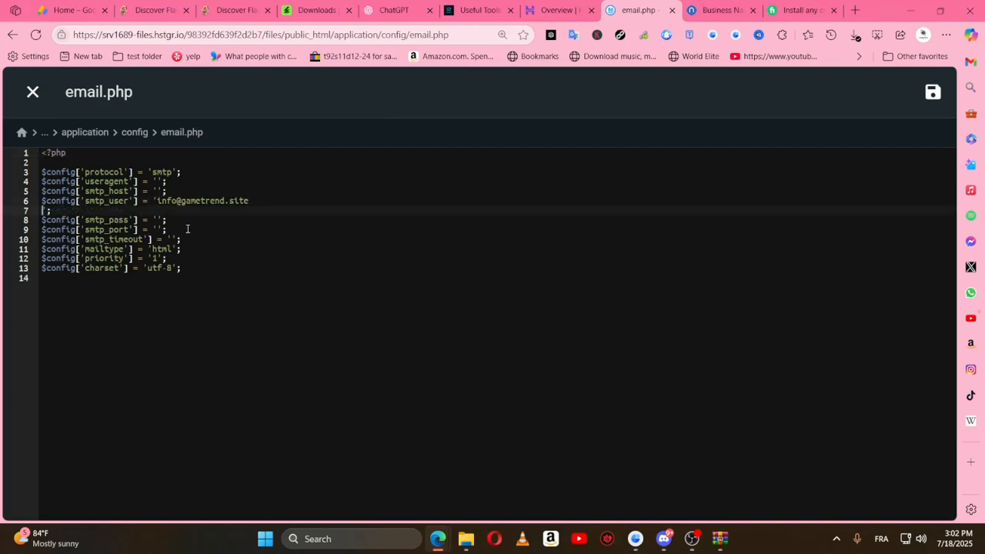
pyautogui.press('BackSpace')
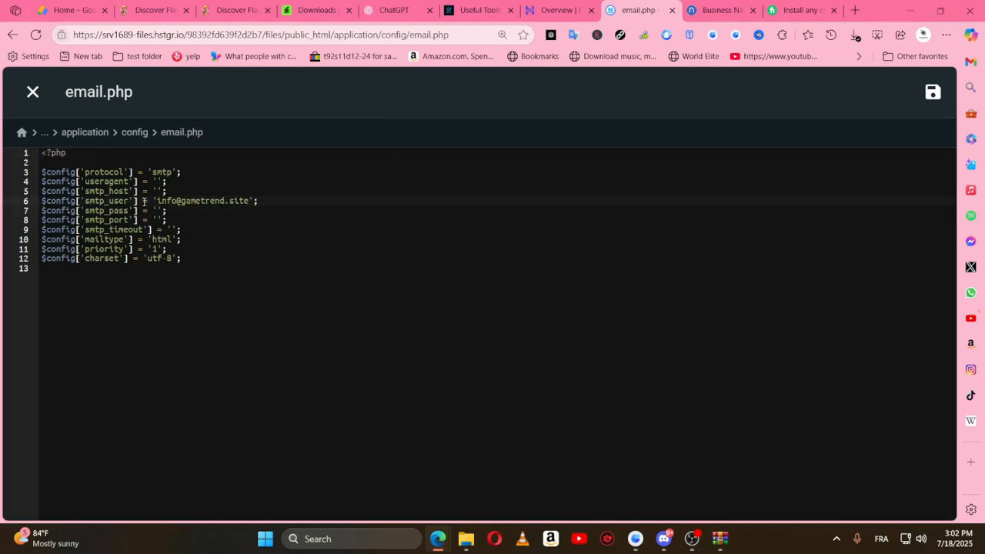
# - Copy the outgoing SMTP hostname from the mailbox's connection settings and set smtp_host to smtp.hostinger.com in email.php
pyautogui.click(543, 12)
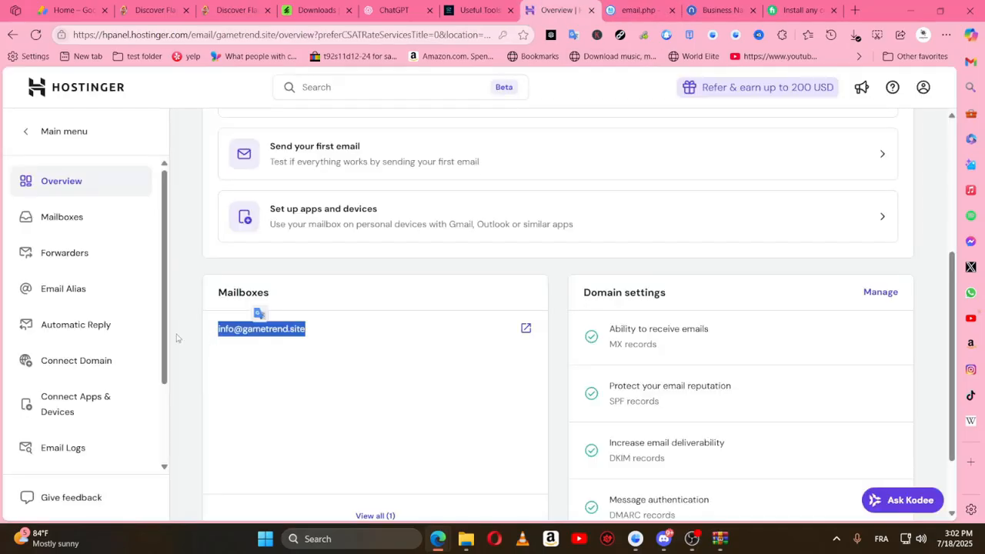
pyautogui.click(87, 412)
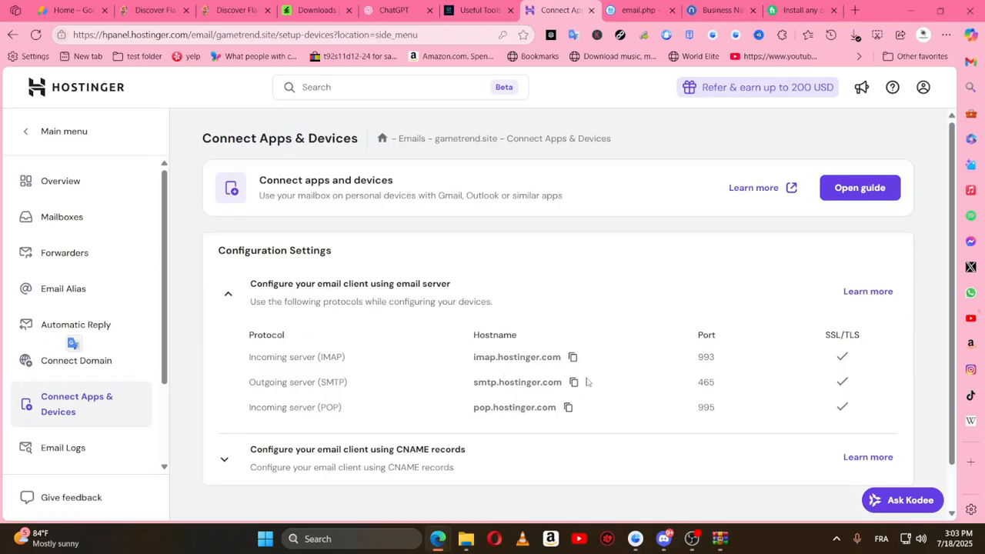
pyautogui.click(573, 382)
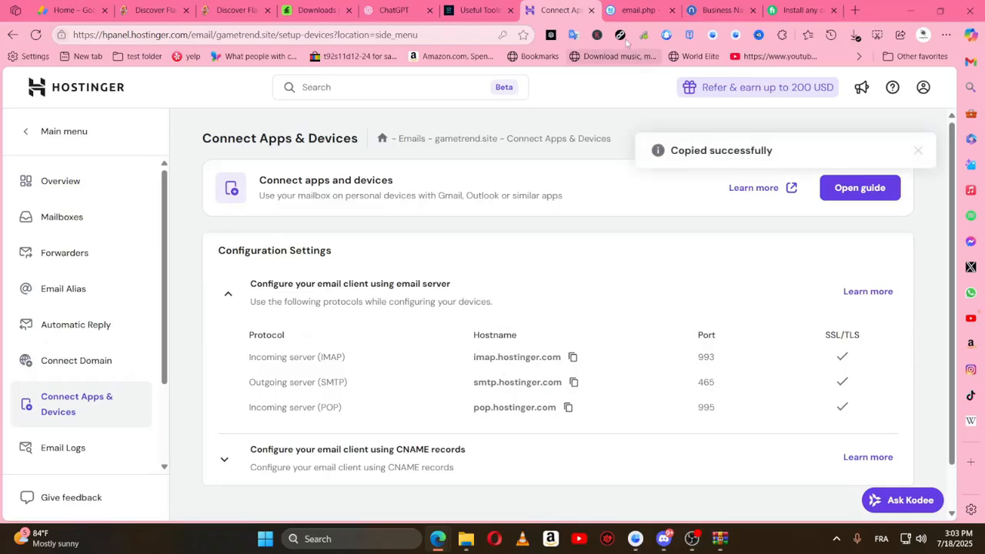
pyautogui.click(638, 10)
pyautogui.hotkey('ctrl', 'v')
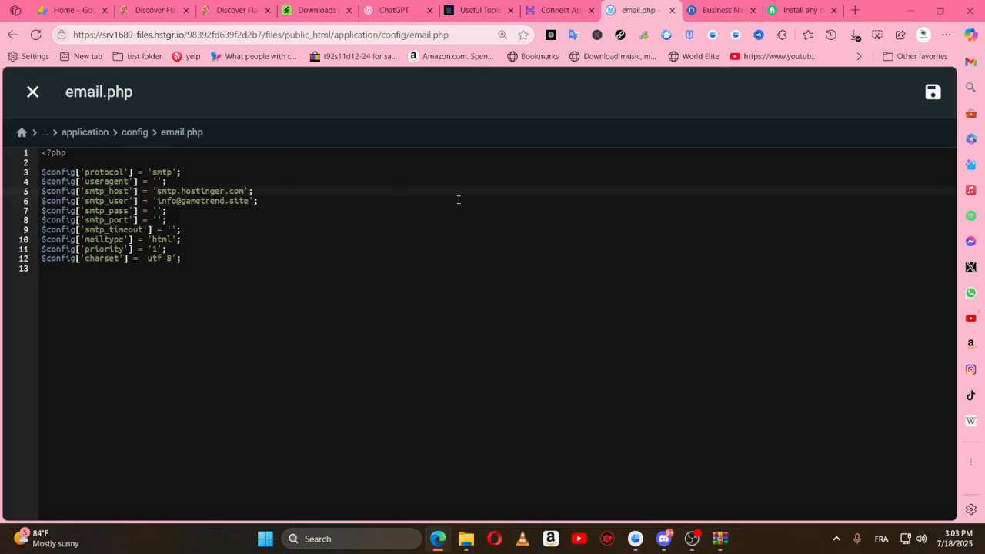
# - Copy the outgoing server port 465 into smtp_port, enter the mailbox password in smtp_pass, then save and close email.php
pyautogui.click(552, 10)
pyautogui.doubleClick(706, 384)
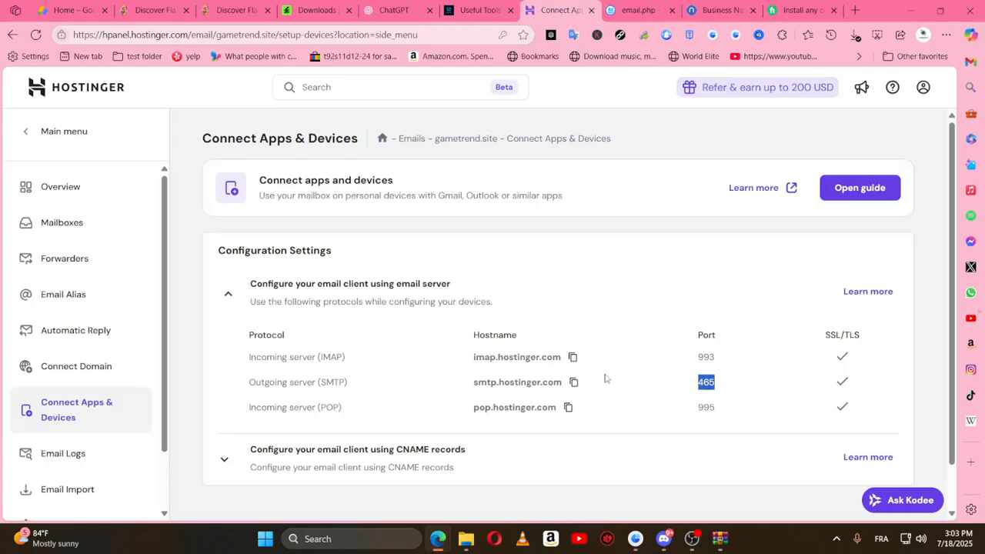
pyautogui.click(638, 10)
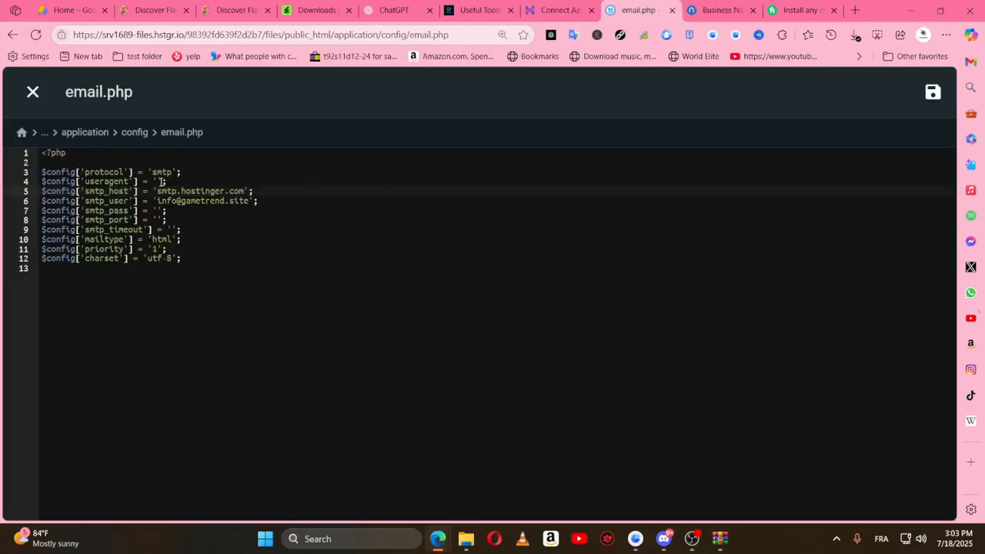
pyautogui.hotkey('ctrl', 'v')
pyautogui.click(157, 211)
pyautogui.hotkey('ctrl', 'v')
pyautogui.click(927, 98)
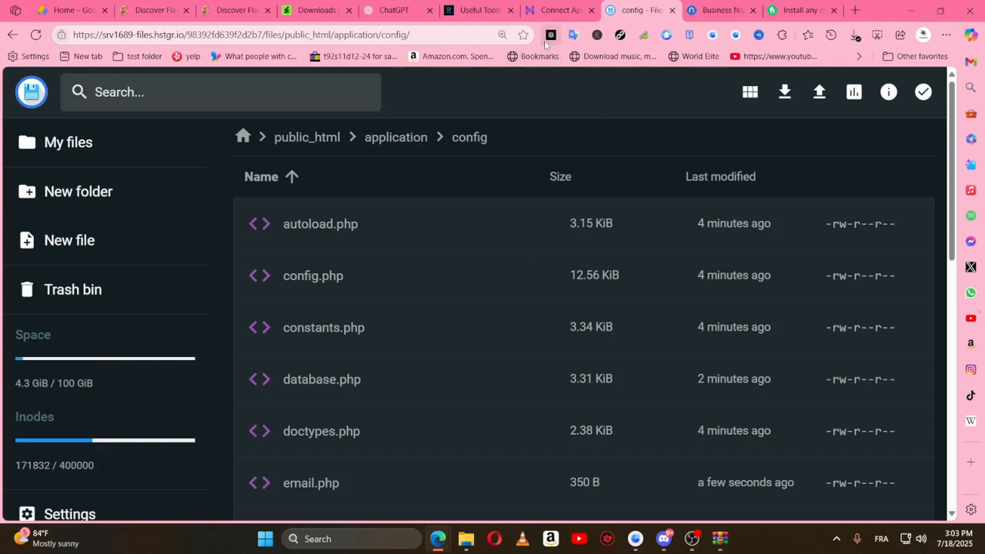
# - Go to gametrend.site's database list in Hostinger and open the gamestrends database in phpMyAdmin
pyautogui.click(544, 7)
pyautogui.click(454, 140)
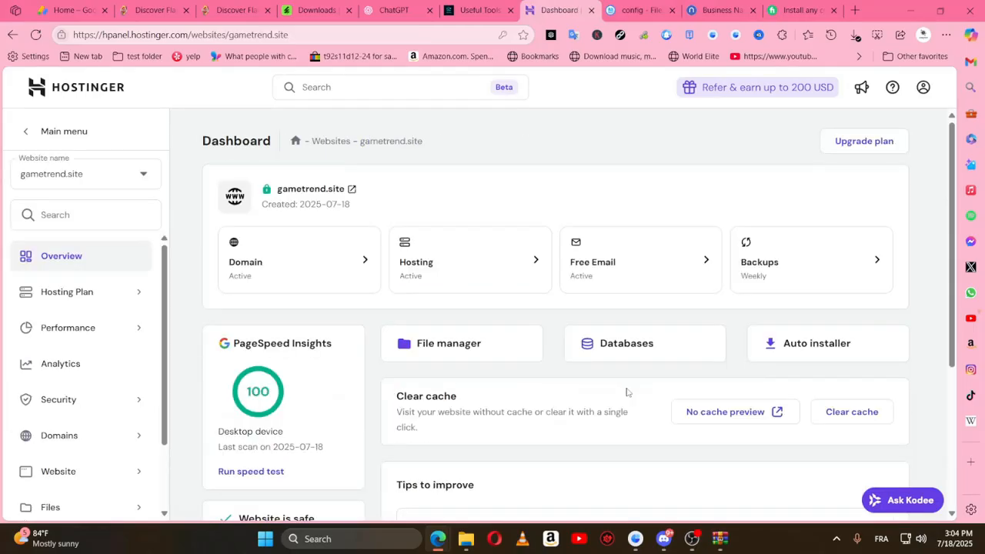
pyautogui.click(626, 345)
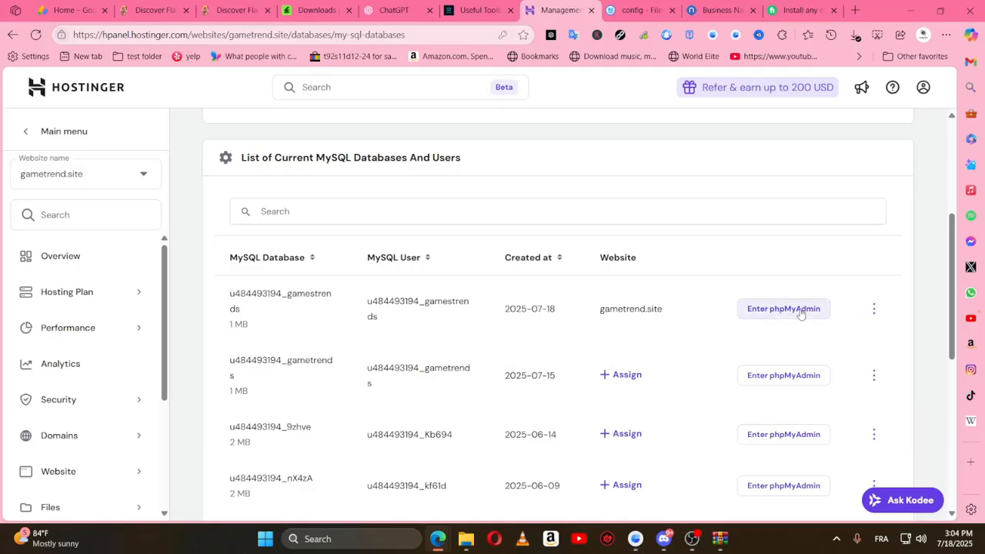
pyautogui.click(767, 313)
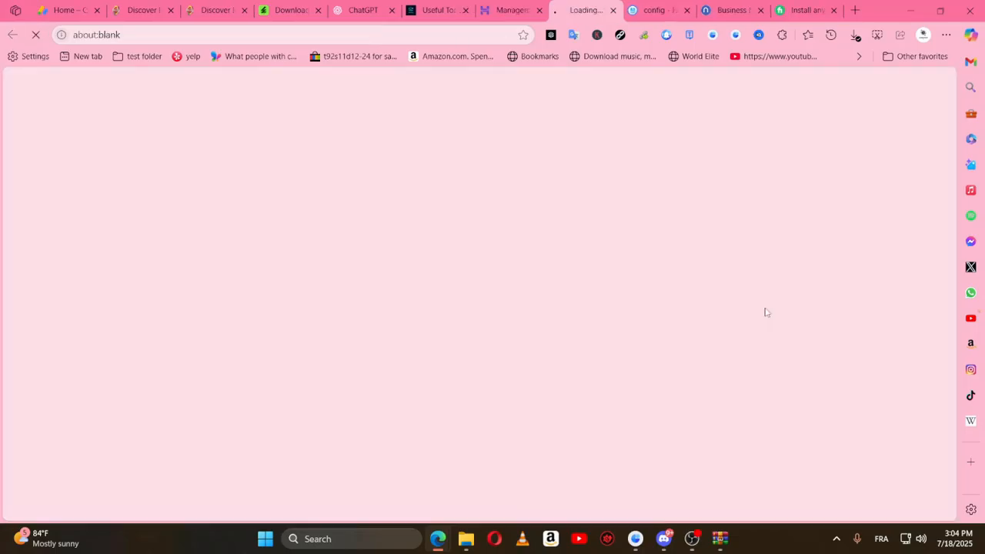
# - Import Database.sql from the code folder into the gamestrends database with the default import options
pyautogui.click(481, 98)
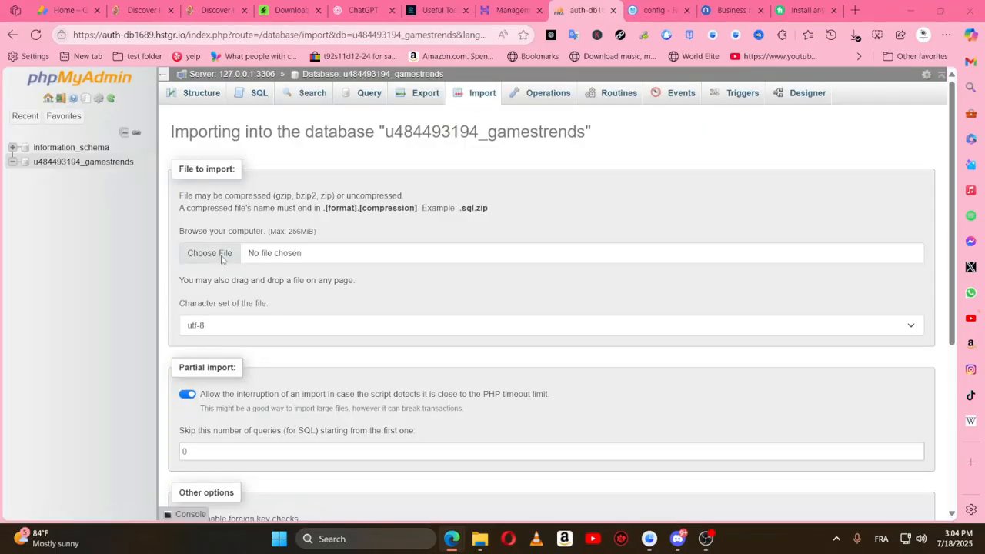
pyautogui.click(221, 255)
pyautogui.doubleClick(224, 144)
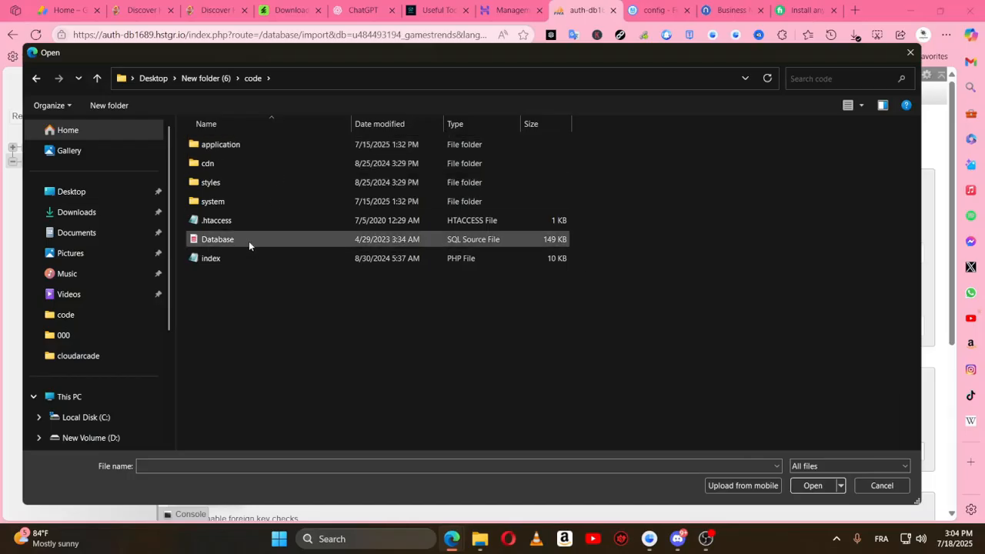
pyautogui.doubleClick(218, 240)
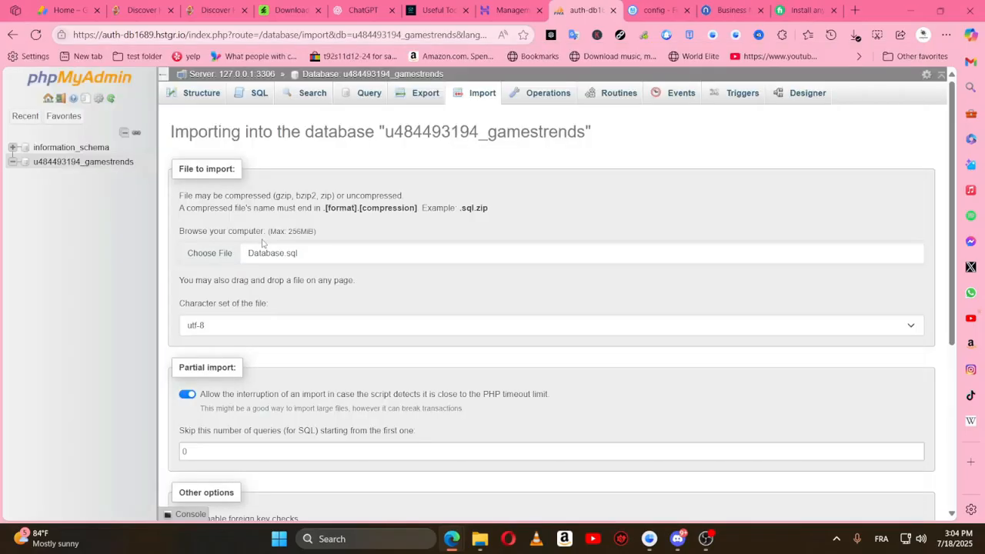
pyautogui.scroll(-3, 191, 478)
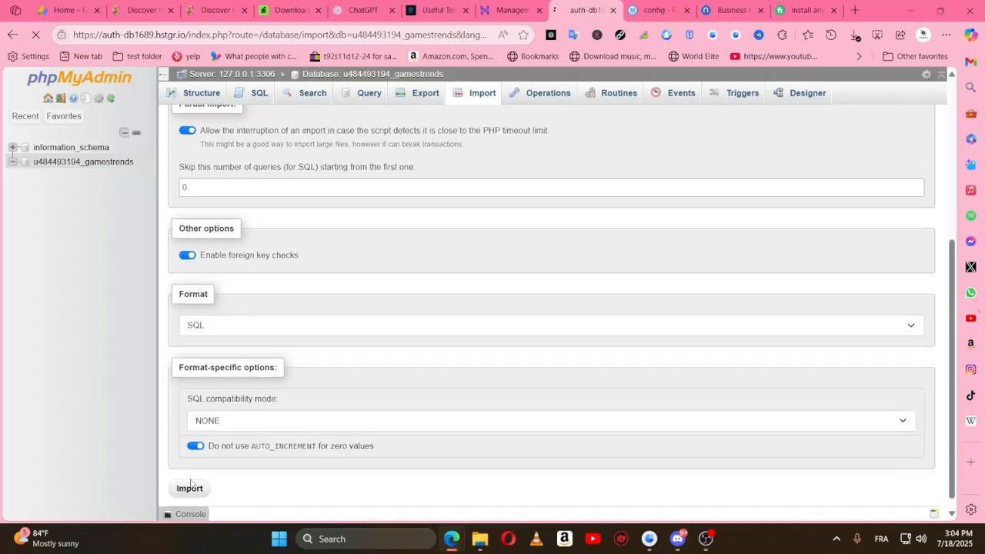
pyautogui.click(190, 477)
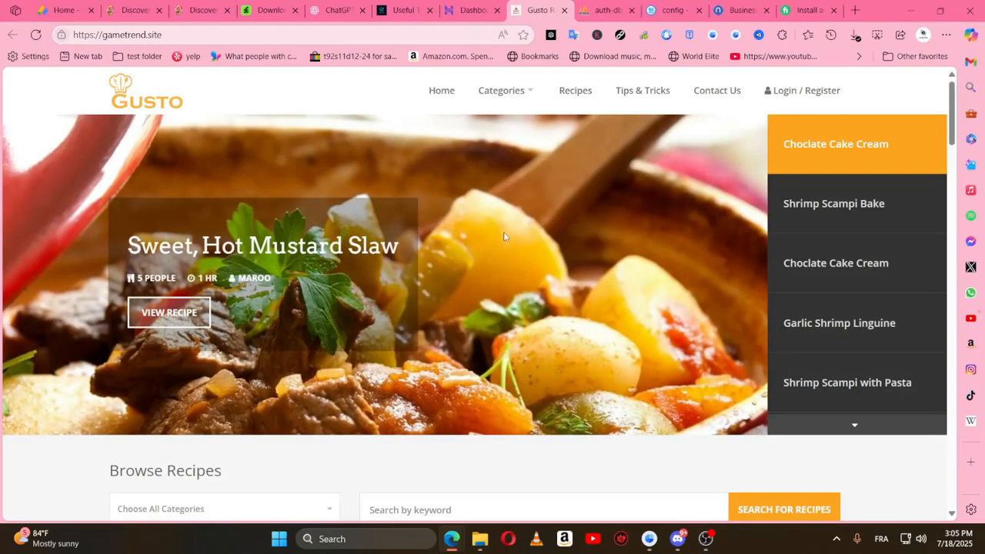
# - Review the gametrend.site homepage, including its latest recipes, categories, popular recipes and popular authors
pyautogui.scroll(-4, 508, 260)
pyautogui.scroll(-6, 508, 261)
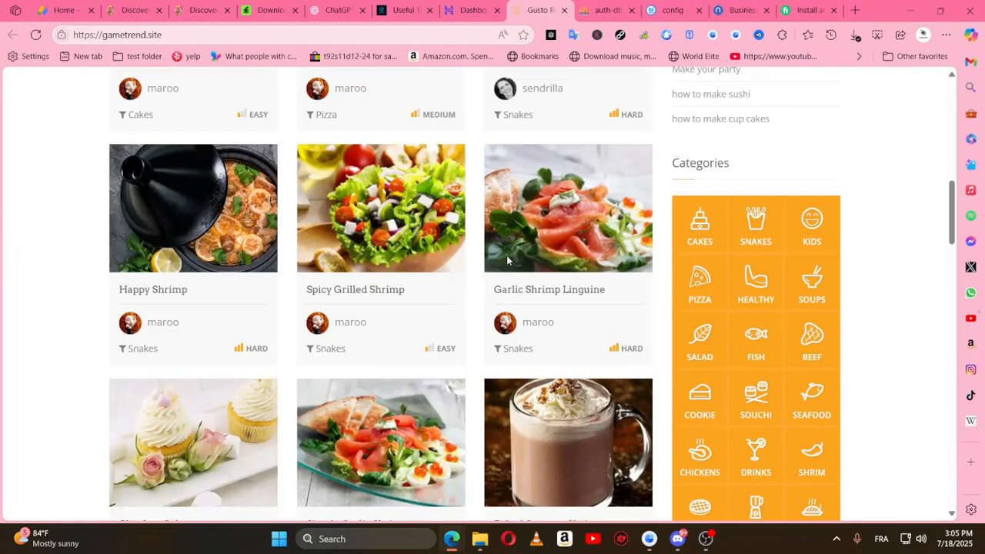
pyautogui.scroll(10, 507, 258)
pyautogui.scroll(-1, 507, 256)
pyautogui.scroll(-5, 300, 205)
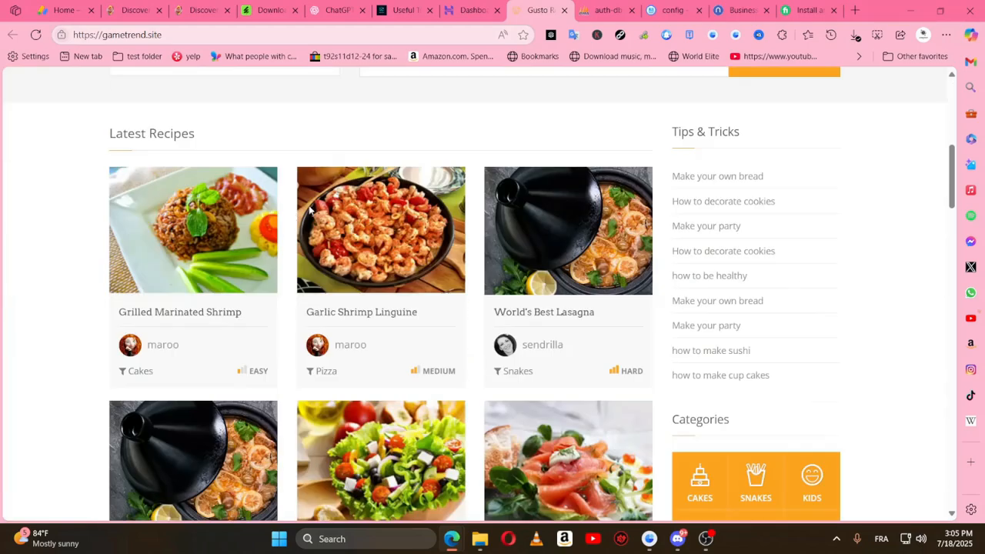
pyautogui.scroll(-4, 307, 212)
pyautogui.scroll(-4, 376, 193)
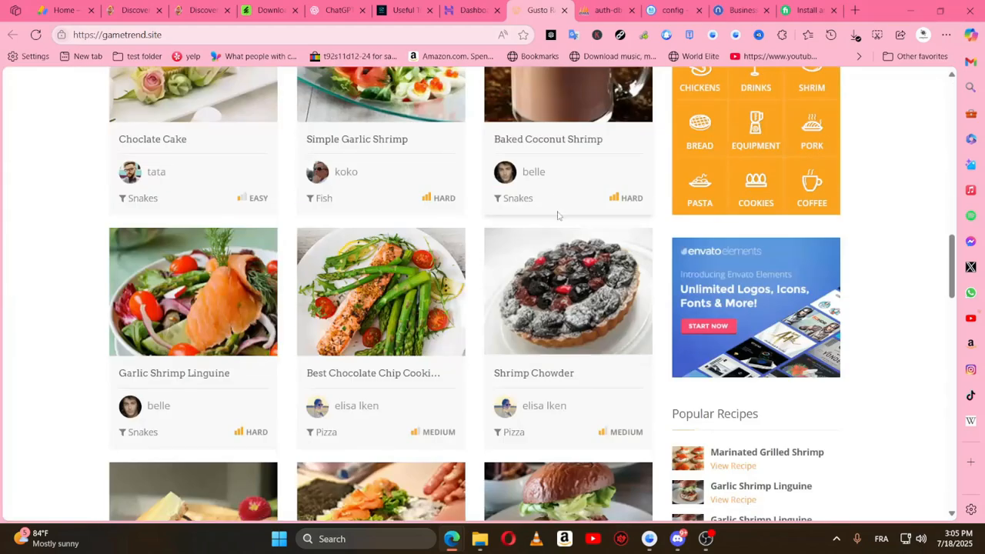
pyautogui.scroll(-3, 384, 270)
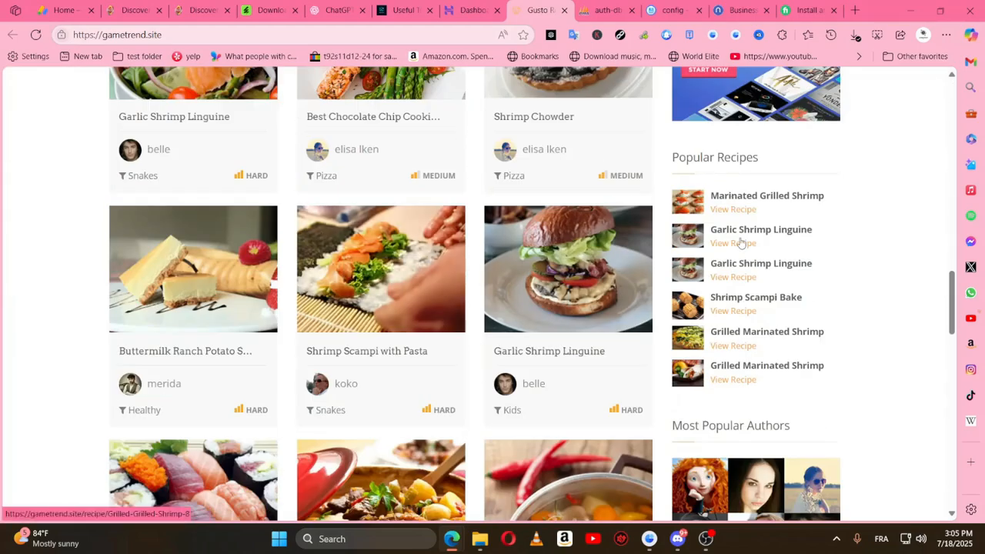
pyautogui.scroll(-3, 741, 219)
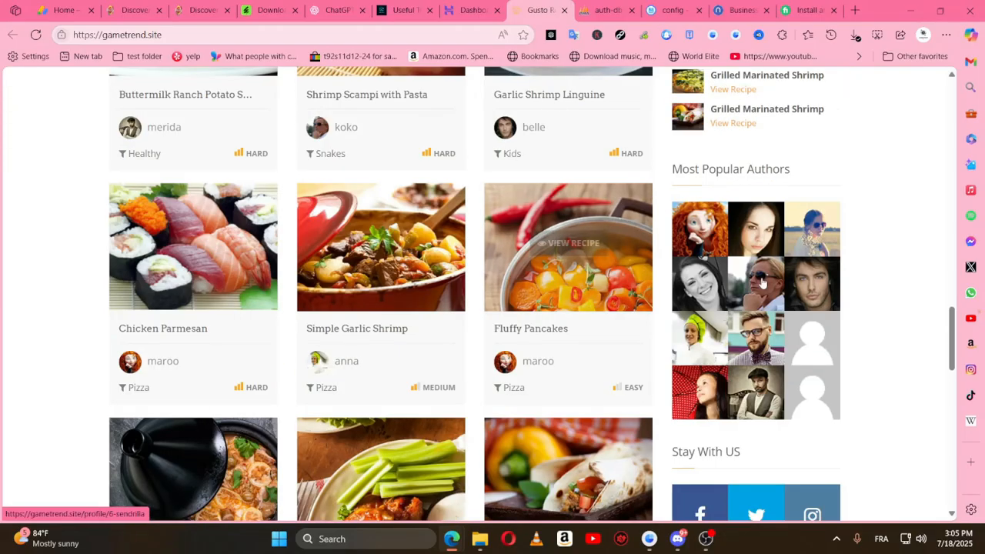
pyautogui.scroll(-3, 365, 258)
pyautogui.scroll(15, 364, 258)
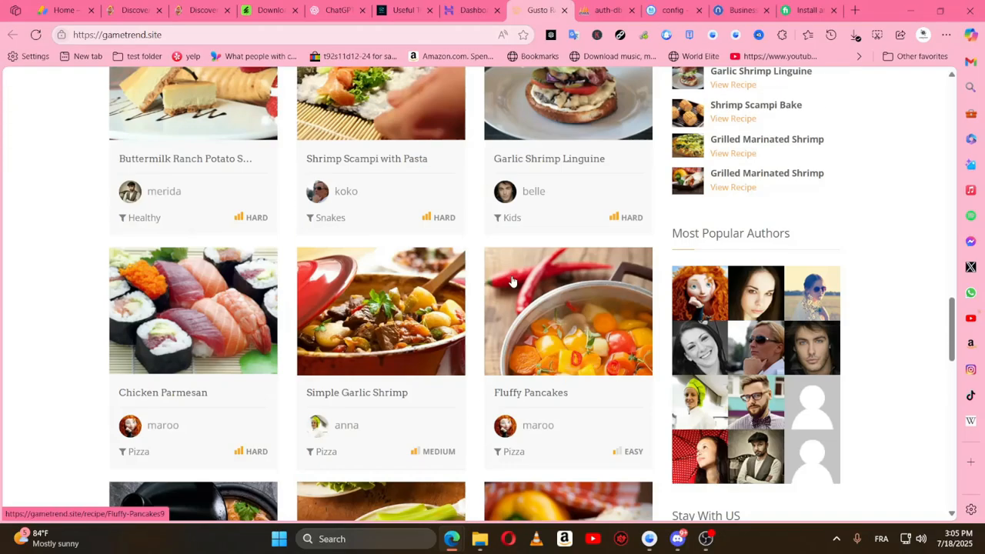
pyautogui.scroll(10, 565, 227)
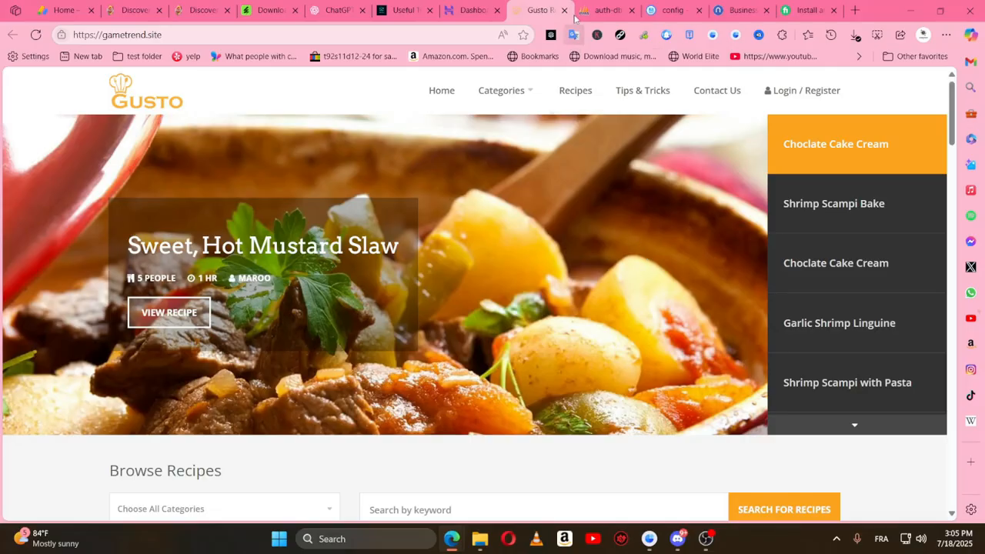
# - Delete all demo rows from the blog table in phpMyAdmin
pyautogui.click(597, 6)
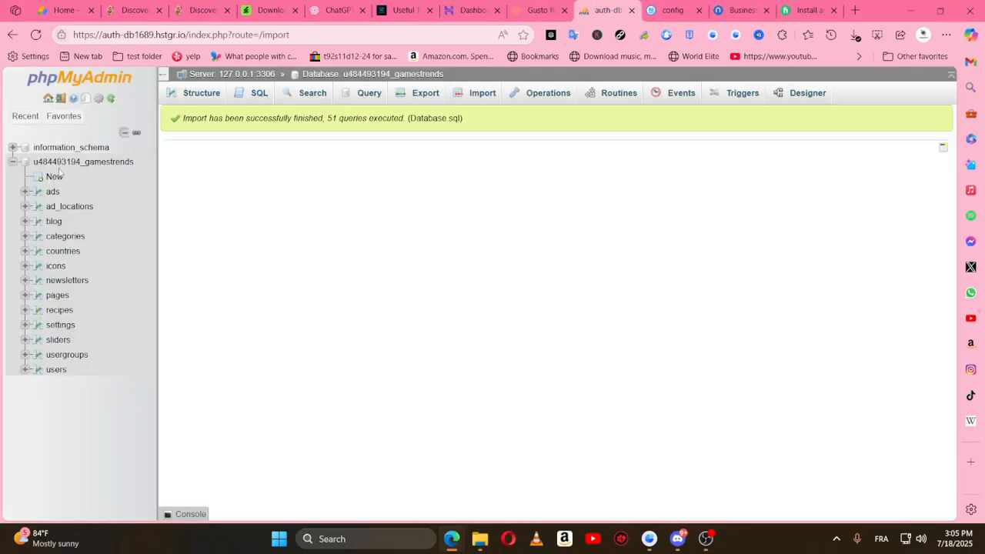
pyautogui.click(54, 223)
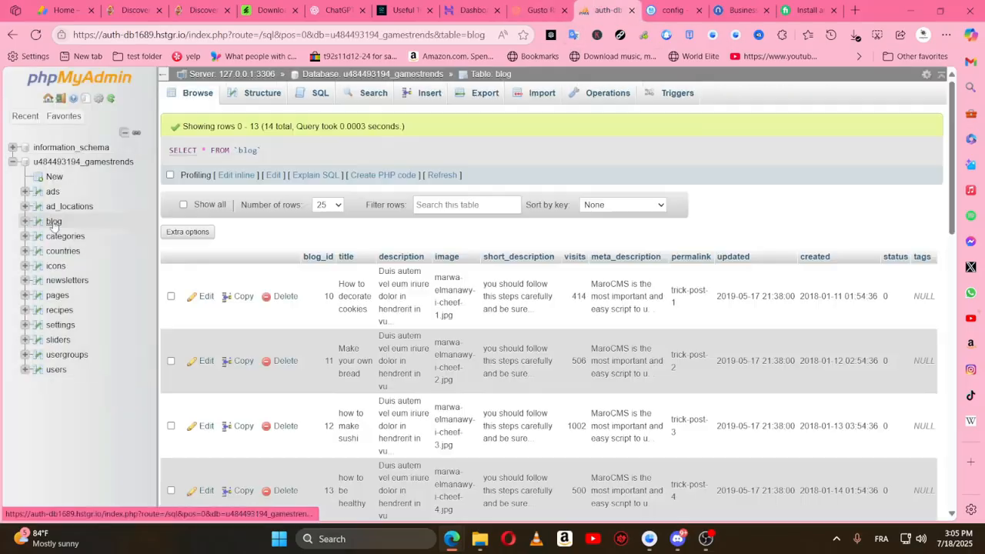
pyautogui.scroll(-10, 215, 207)
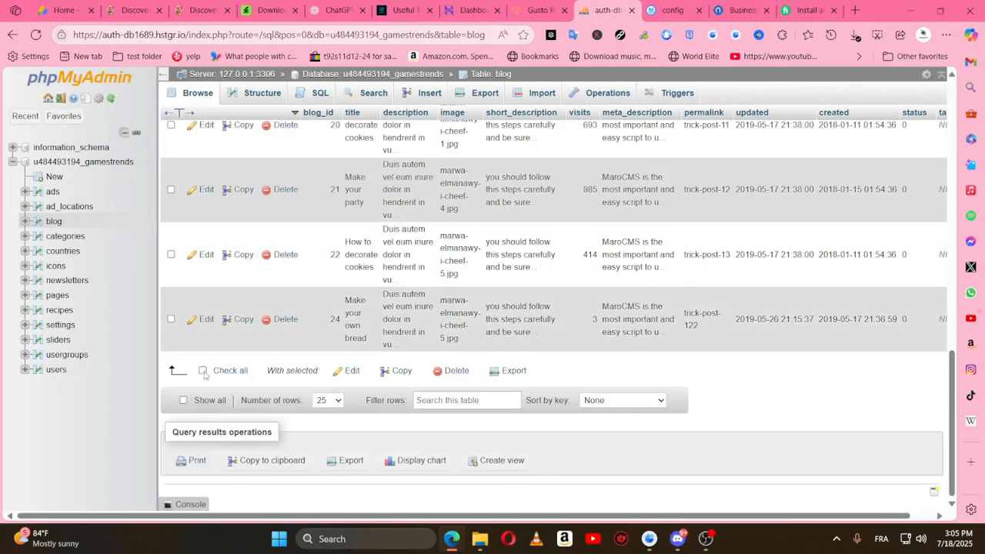
pyautogui.click(203, 371)
pyautogui.click(457, 371)
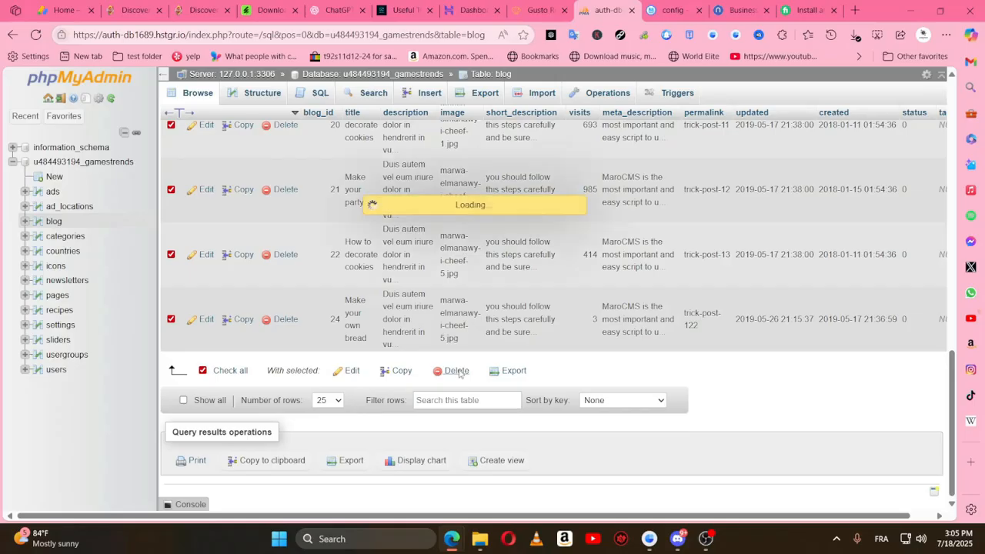
pyautogui.click(903, 355)
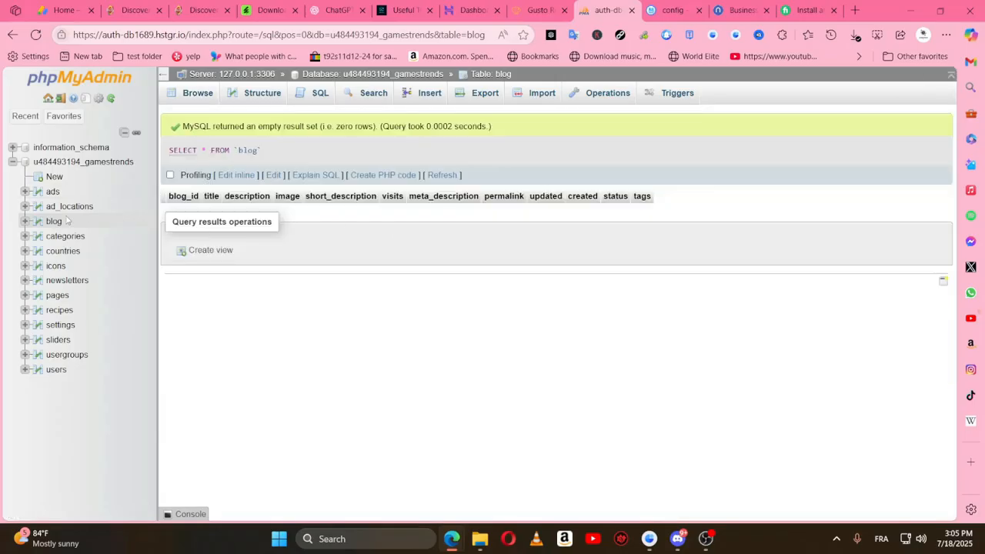
# - Delete all demo rows from the recipes table of the gamestrends database
pyautogui.click(60, 310)
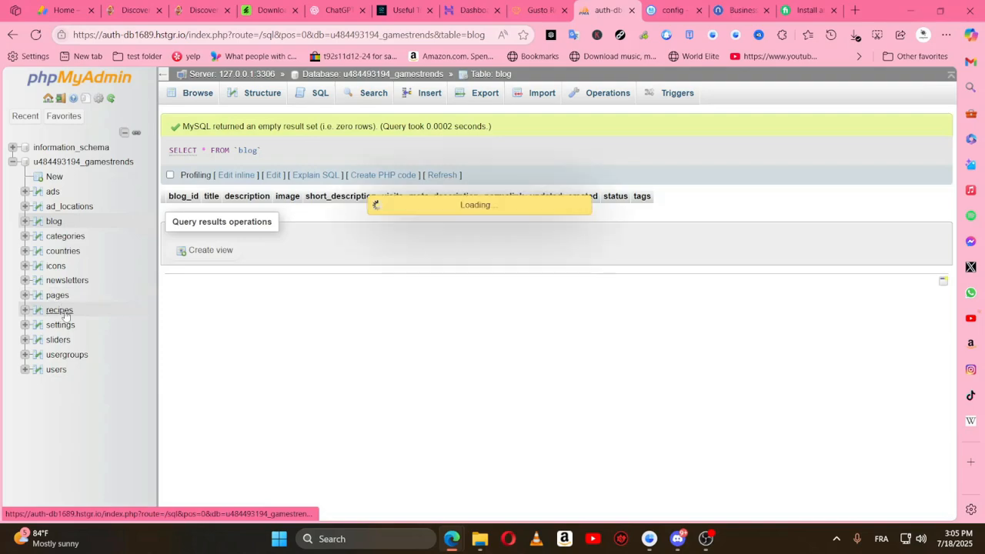
pyautogui.scroll(-5, 200, 273)
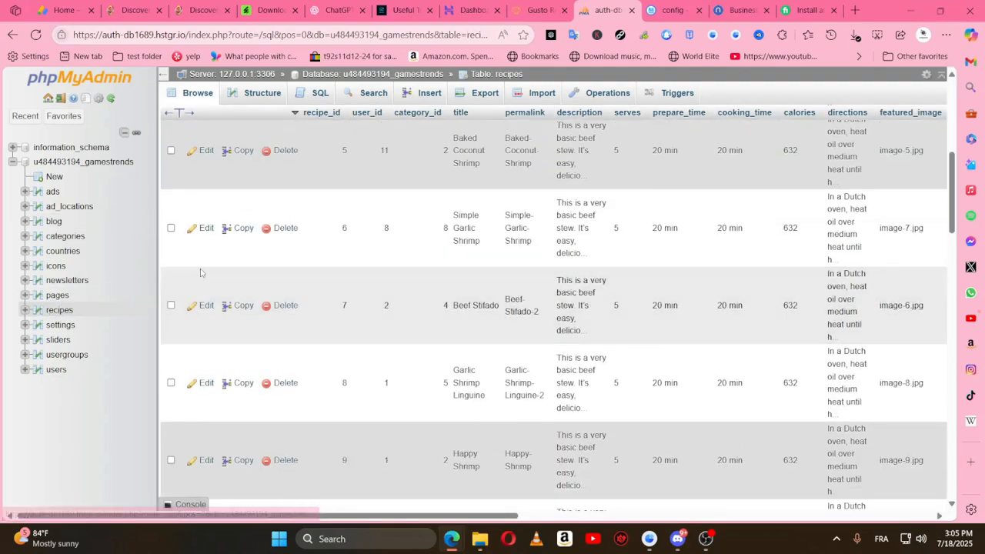
pyautogui.scroll(-20, 199, 272)
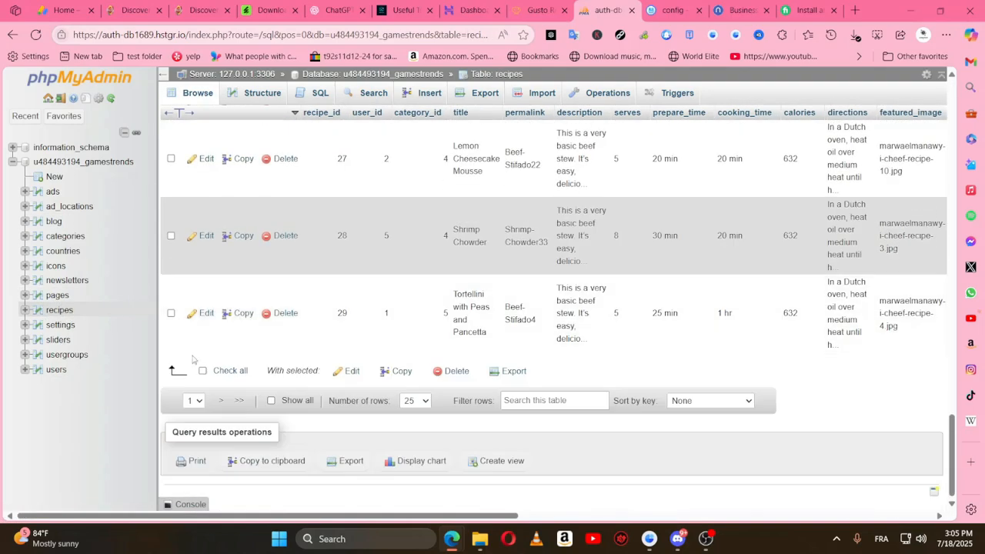
pyautogui.click(202, 372)
pyautogui.click(457, 371)
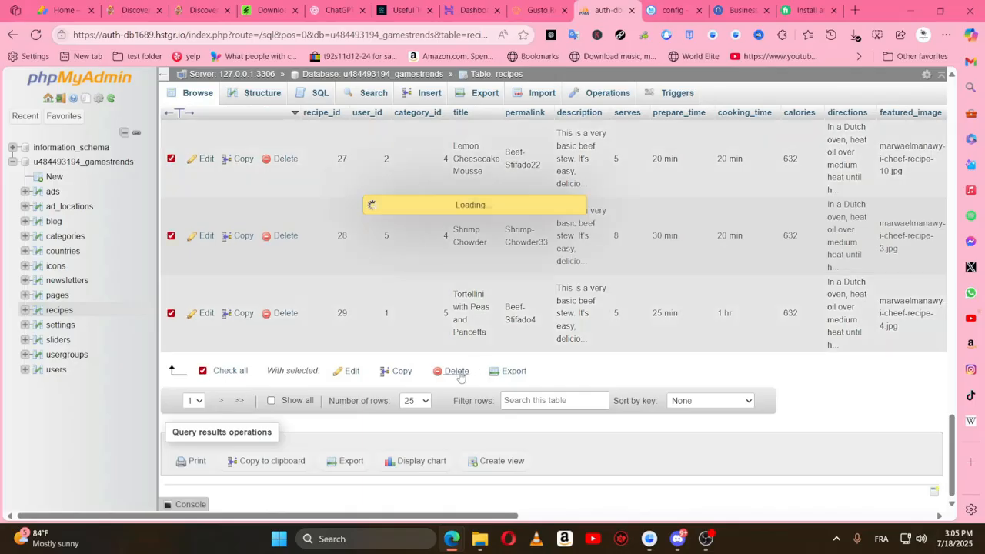
pyautogui.scroll(-5, 523, 288)
pyautogui.click(902, 447)
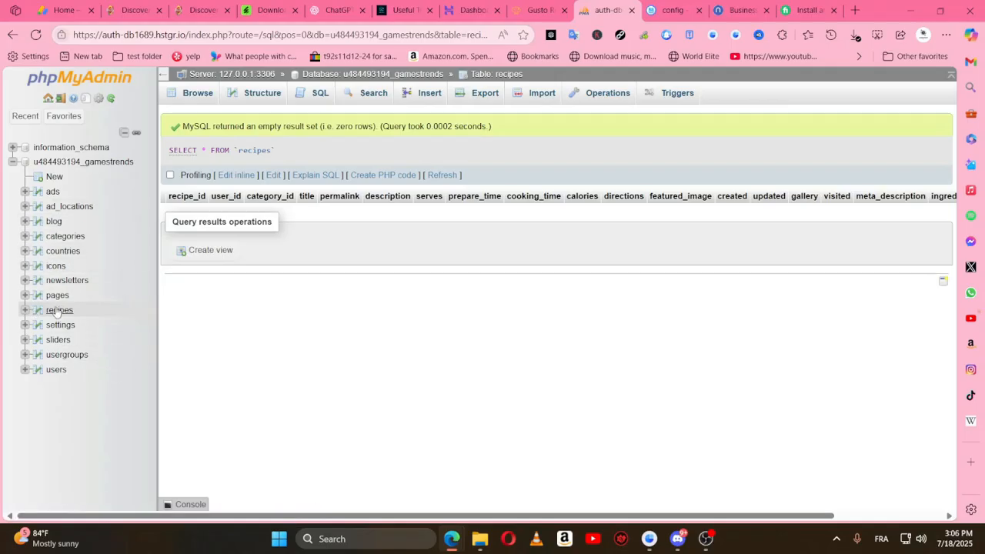
# - Register a new account on the gametrend.site homepage with a username, email, password and password confirmation
pyautogui.click(538, 10)
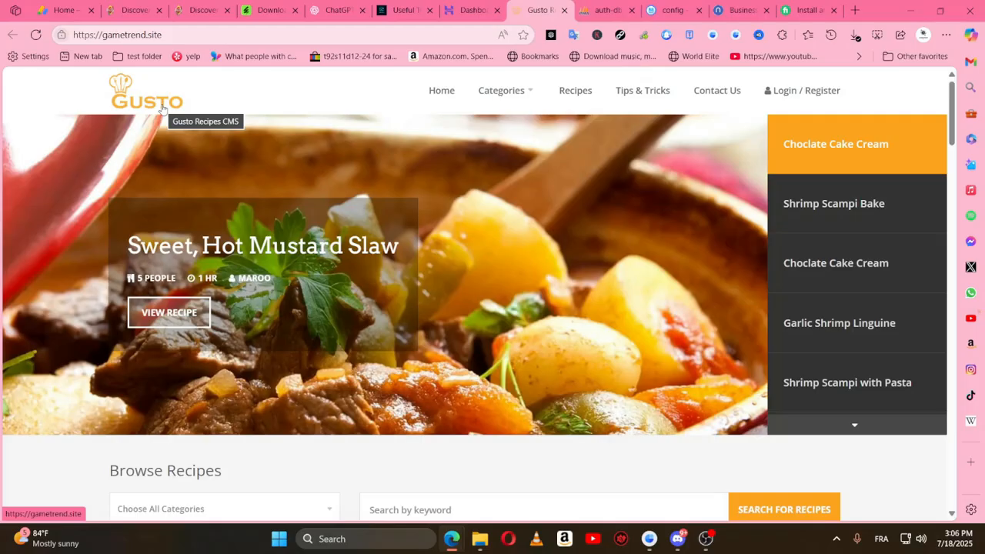
pyautogui.click(789, 93)
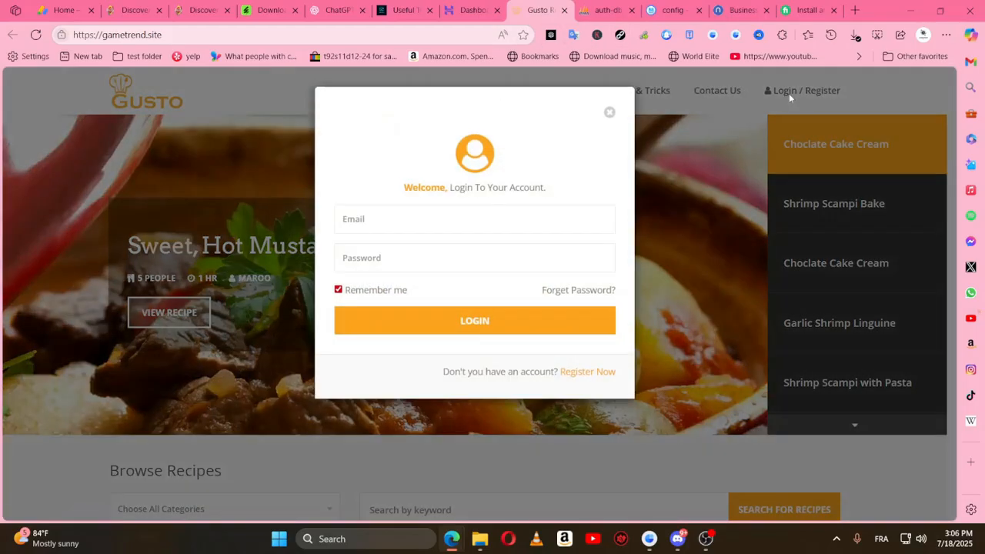
pyautogui.click(588, 373)
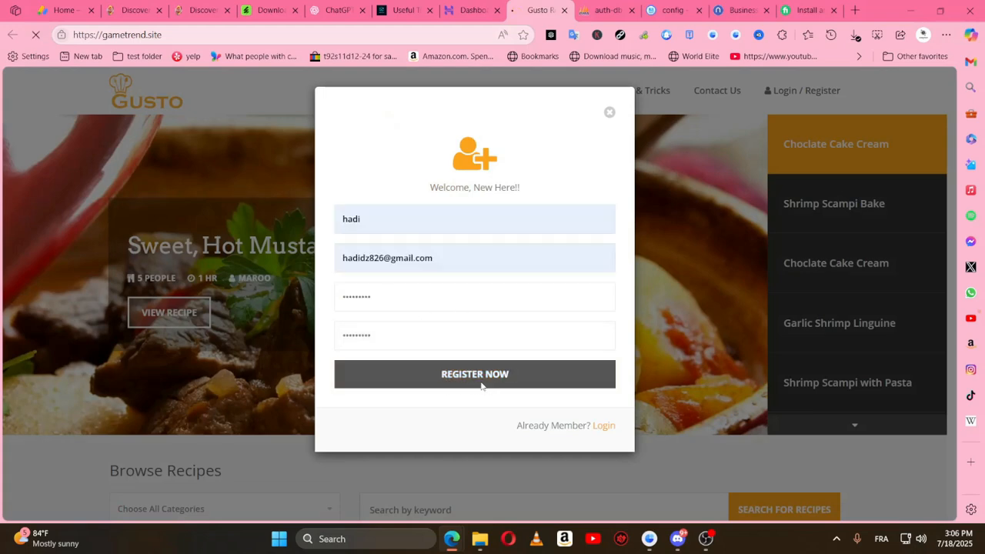
pyautogui.click(480, 385)
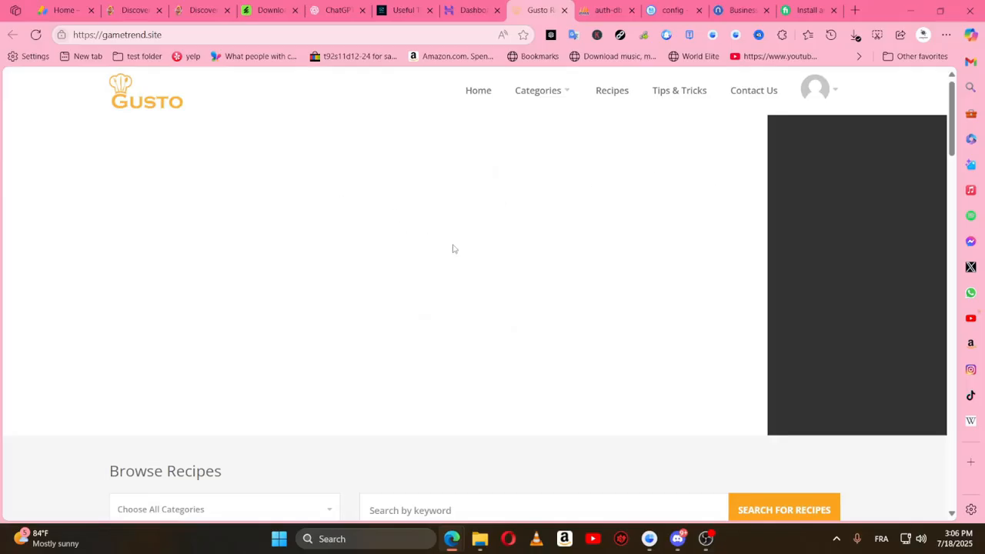
pyautogui.scroll(-3, 461, 253)
pyautogui.scroll(3, 461, 250)
# - Set the newly registered user's usergroup_id to 1 in the phpMyAdmin users table and return to the gametrend.site homepage
pyautogui.click(590, 12)
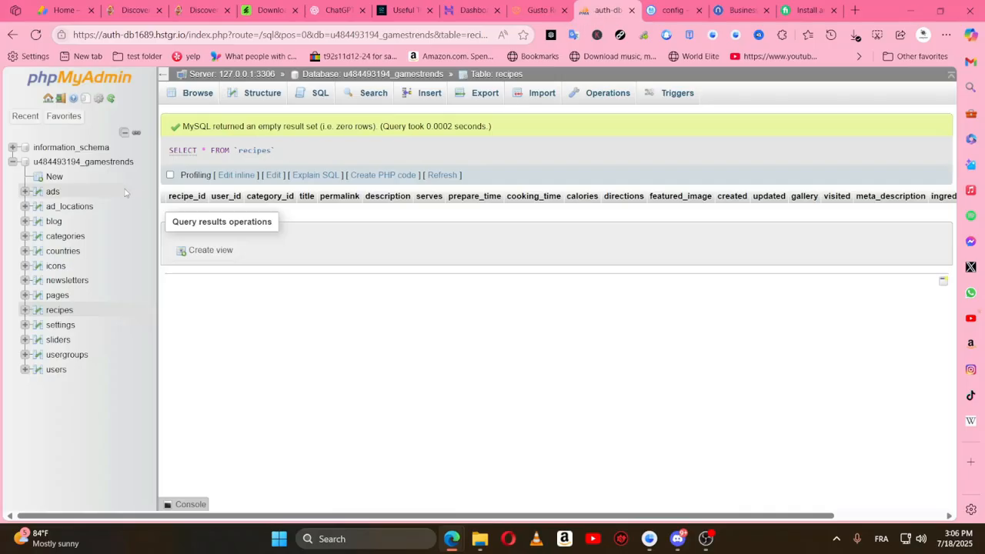
pyautogui.click(54, 369)
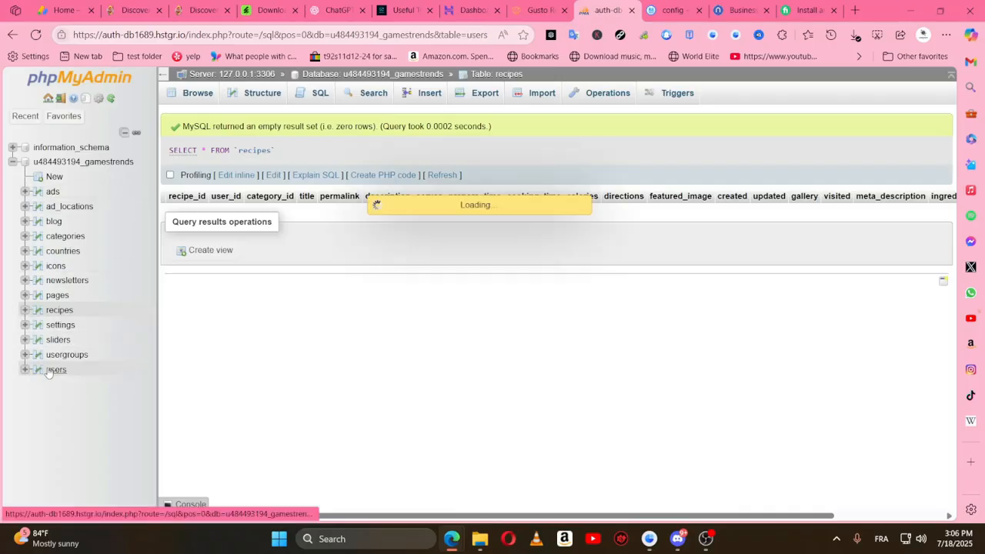
pyautogui.scroll(-10, 317, 352)
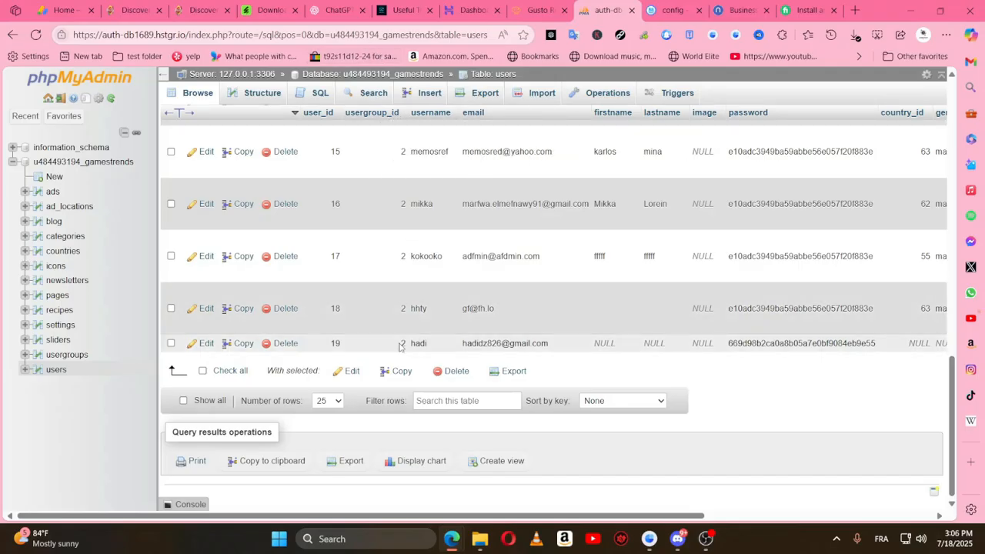
pyautogui.doubleClick(400, 344)
pyautogui.press('BackSpace')
pyautogui.write('1')
pyautogui.hotkey('ctrl', 'shift', 'Tab')
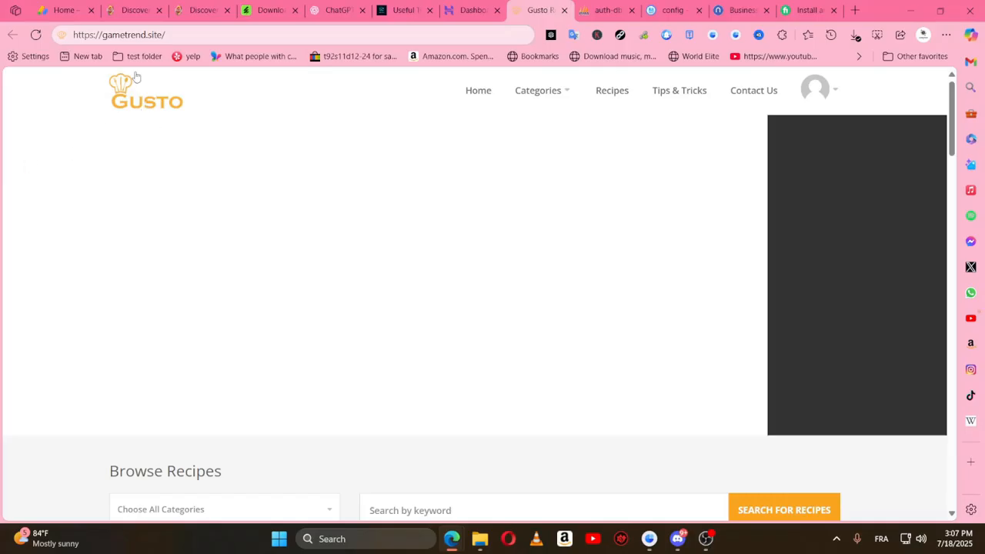
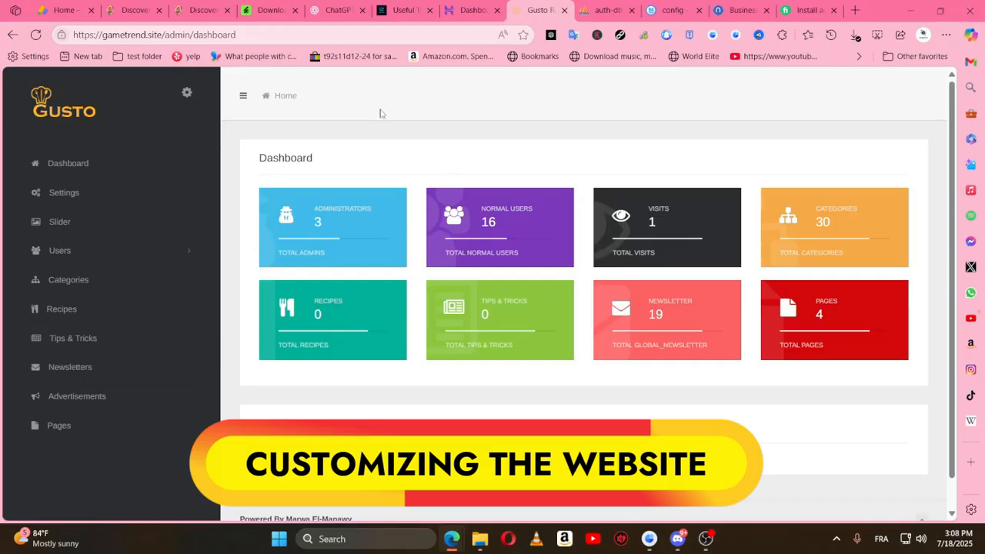
# - Open the gametrend.site homepage in a duplicate of the admin dashboard tab
pyautogui.rightClick(531, 13)
pyautogui.press('Escape')
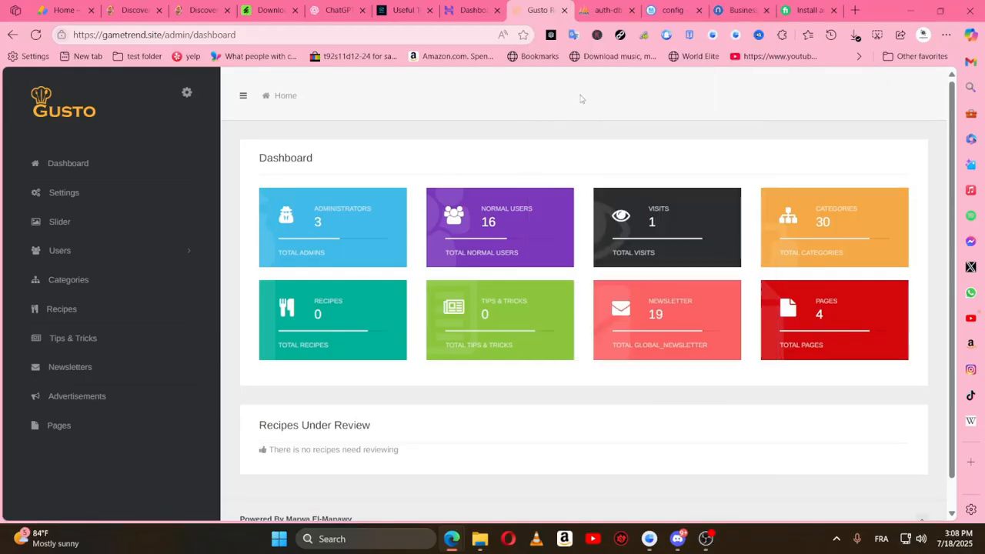
pyautogui.click(167, 34)
pyautogui.moveTo(166, 38); pyautogui.dragTo(341, 38)
pyautogui.press('BackSpace')
pyautogui.press('Return')
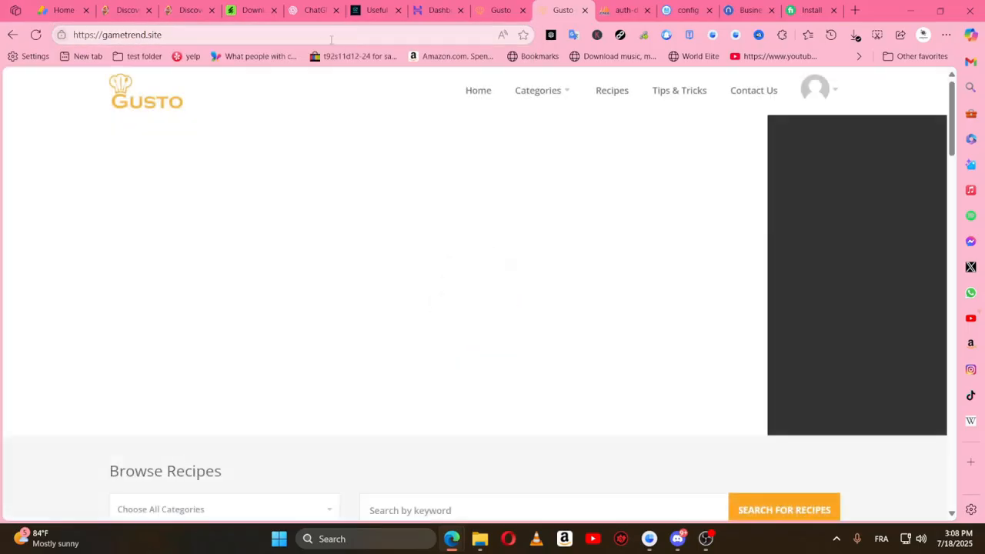
# - Open the Settings page of the admin dashboard and review the Language and Direction options
pyautogui.click(492, 8)
pyautogui.click(74, 196)
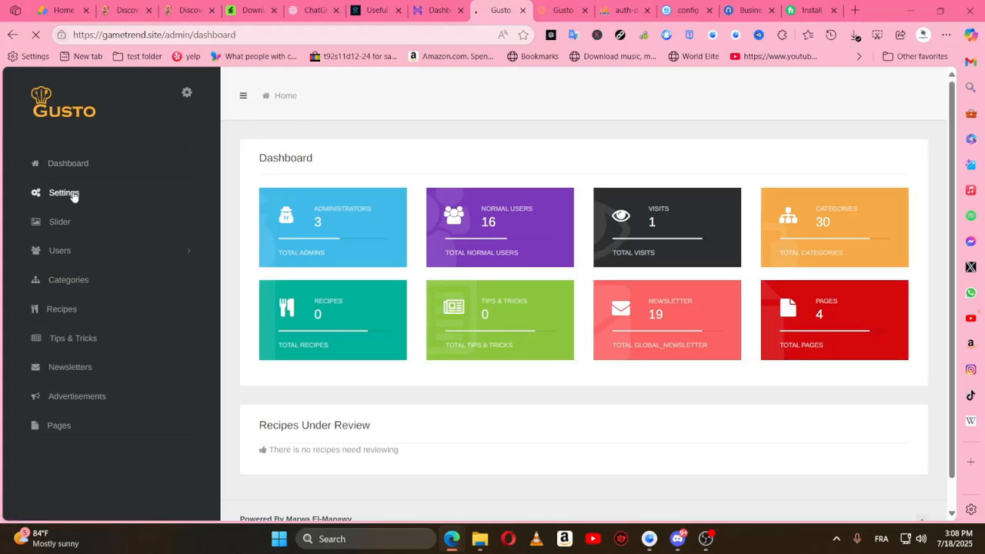
pyautogui.click(406, 240)
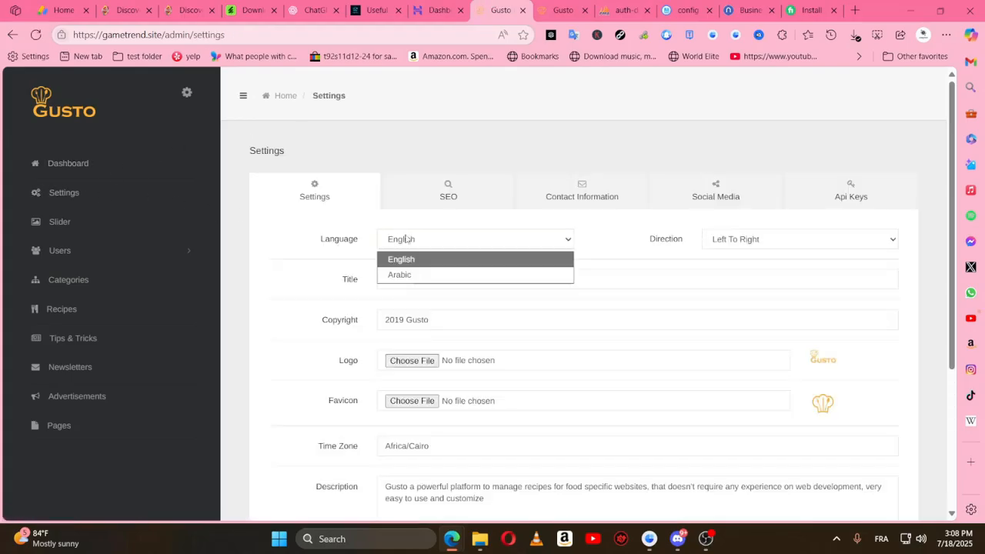
pyautogui.click(406, 239)
pyautogui.click(406, 239)
pyautogui.click(417, 239)
pyautogui.click(791, 242)
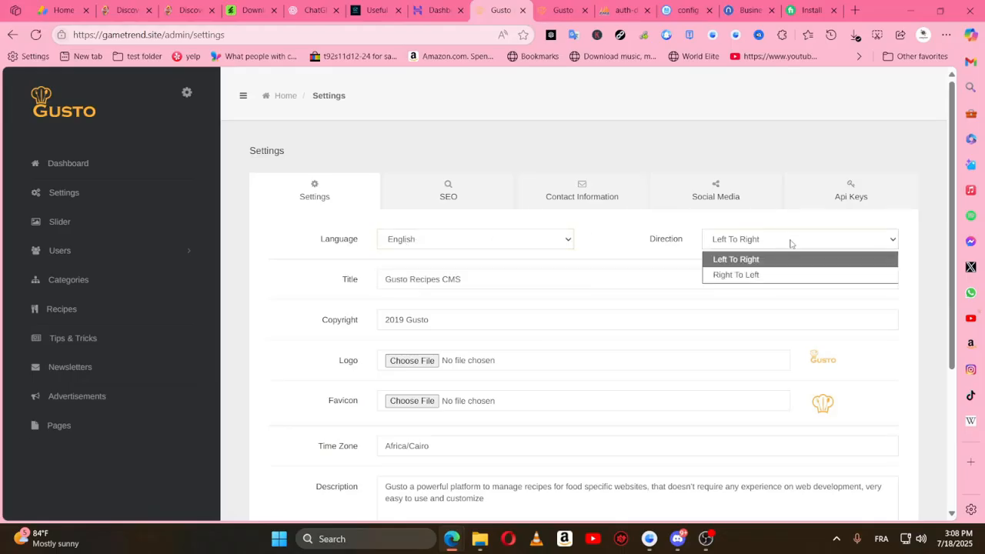
pyautogui.click(791, 241)
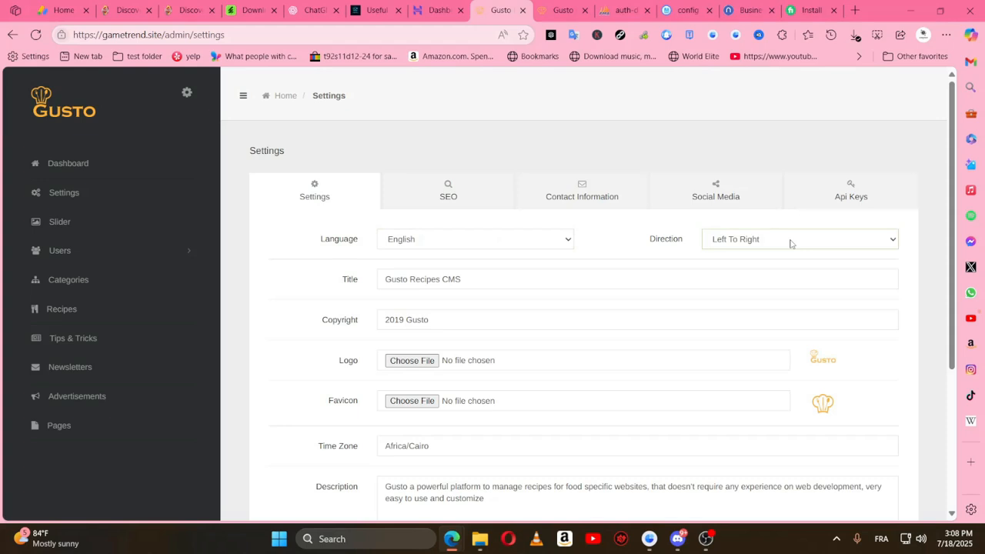
pyautogui.scroll(-1, 414, 231)
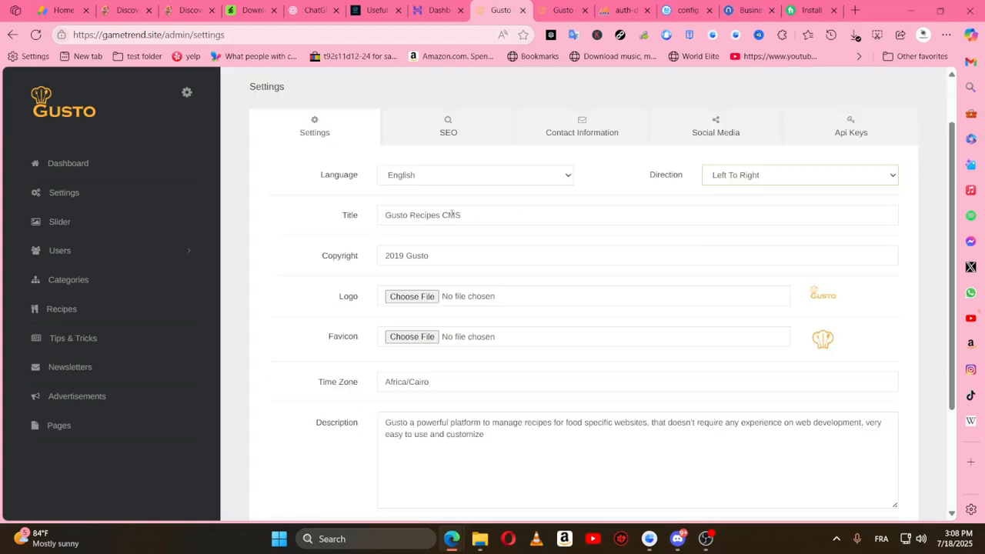
# - Copy the name CookCrafted from the ChatGPT title list and set it as the site's Title and Copyright
pyautogui.click(302, 15)
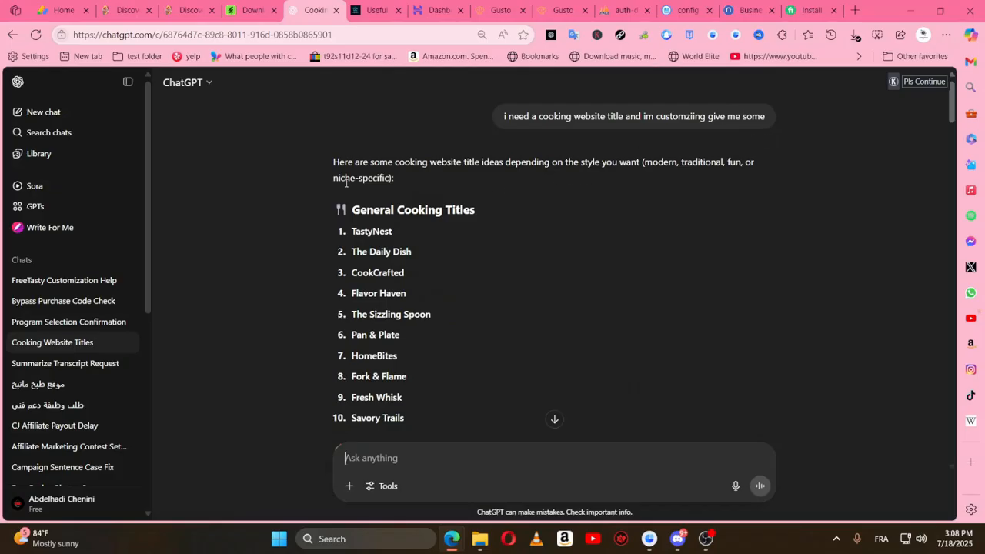
pyautogui.doubleClick(389, 273)
pyautogui.hotkey('ctrl', 'c')
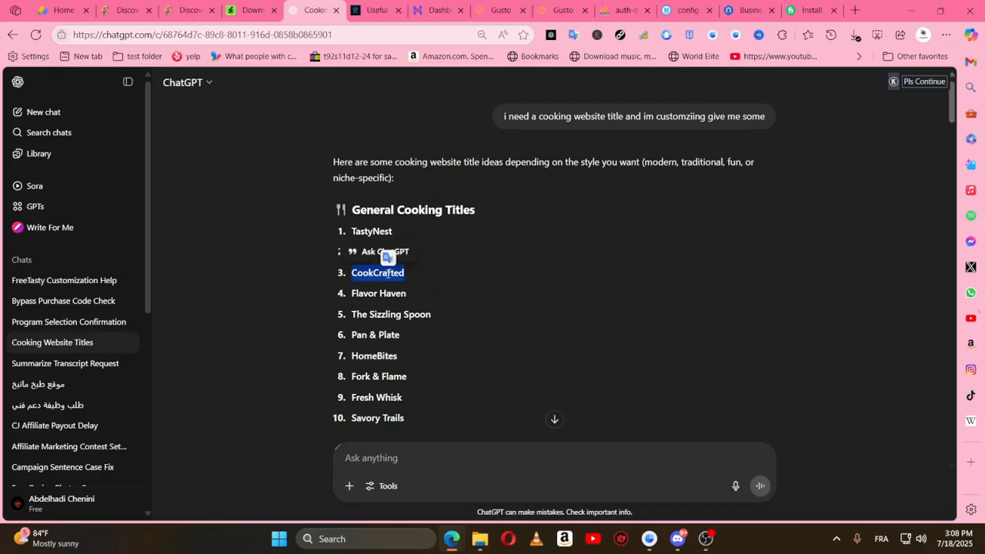
pyautogui.click(503, 7)
pyautogui.tripleClick(442, 215)
pyautogui.hotkey('ctrl', 'v')
pyautogui.tripleClick(390, 254)
pyautogui.hotkey('ctrl', 'v')
pyautogui.scroll(-1, 297, 245)
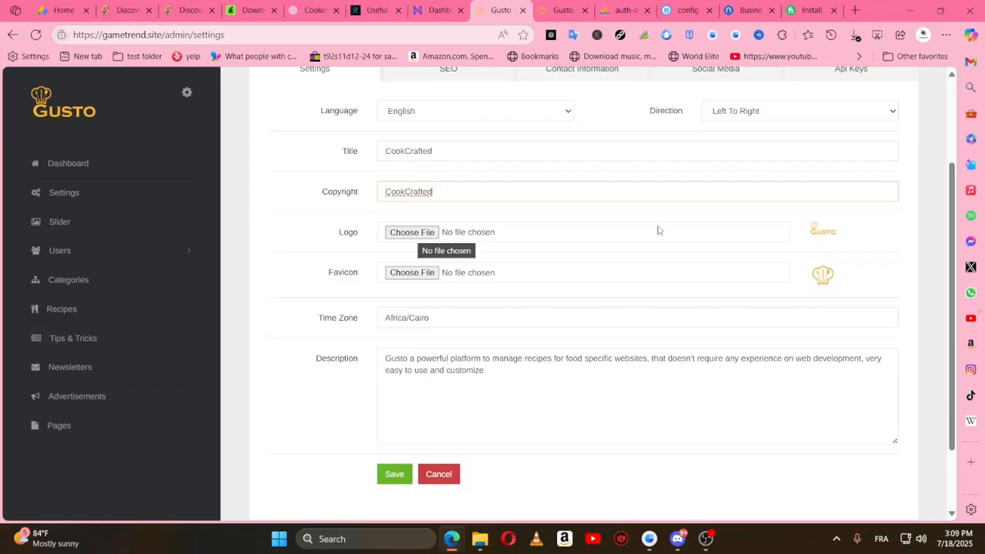
# - Save the homepage's current logo to Downloads as logo (13) and check its pixel dimensions in File Explorer
pyautogui.click(563, 11)
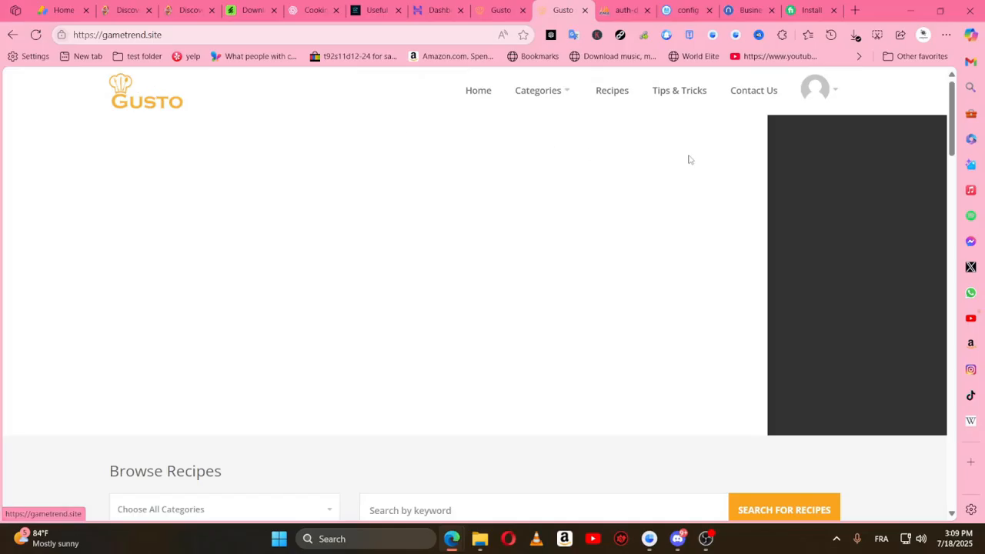
pyautogui.rightClick(148, 103)
pyautogui.rightClick(140, 99)
pyautogui.click(235, 285)
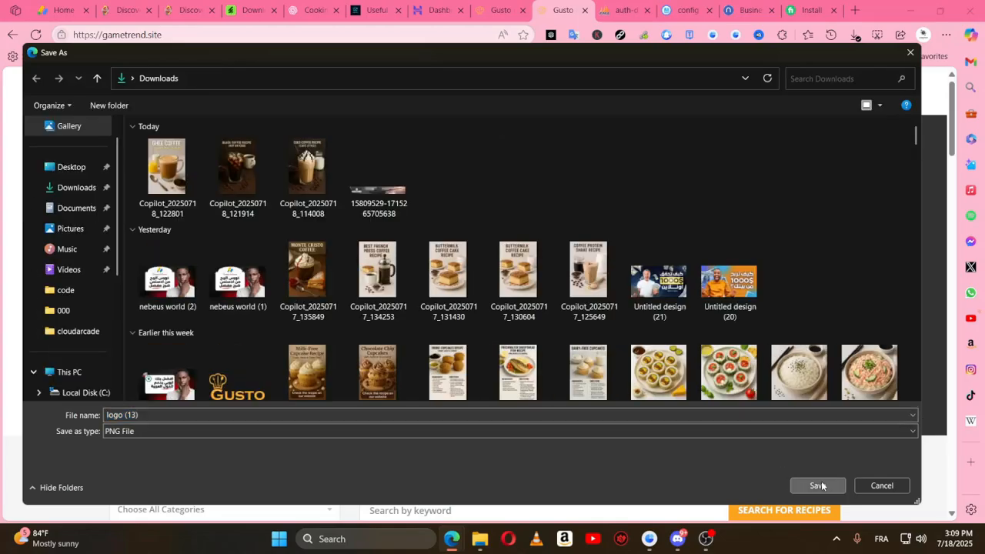
pyautogui.click(823, 486)
pyautogui.press('super+e')
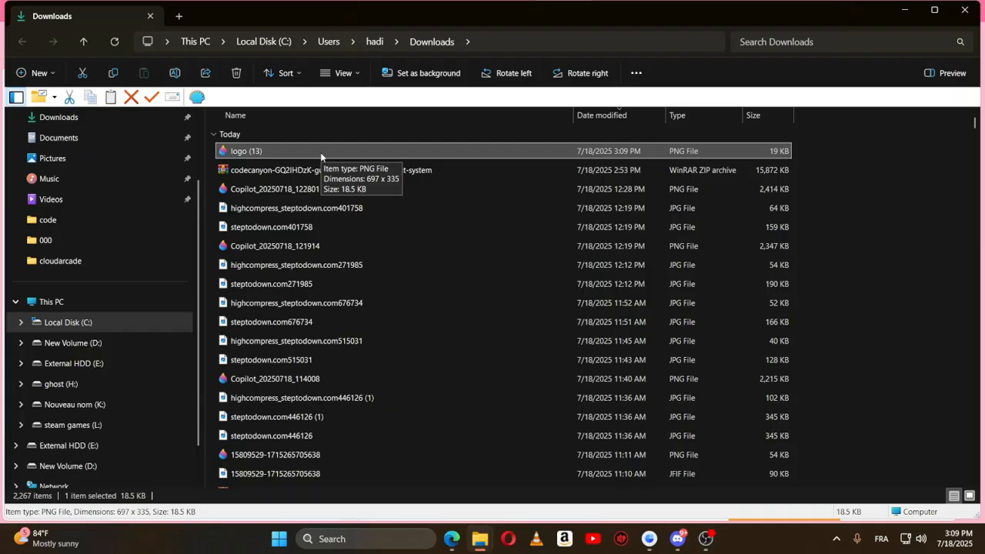
pyautogui.hotkey('alt', 'Tab')
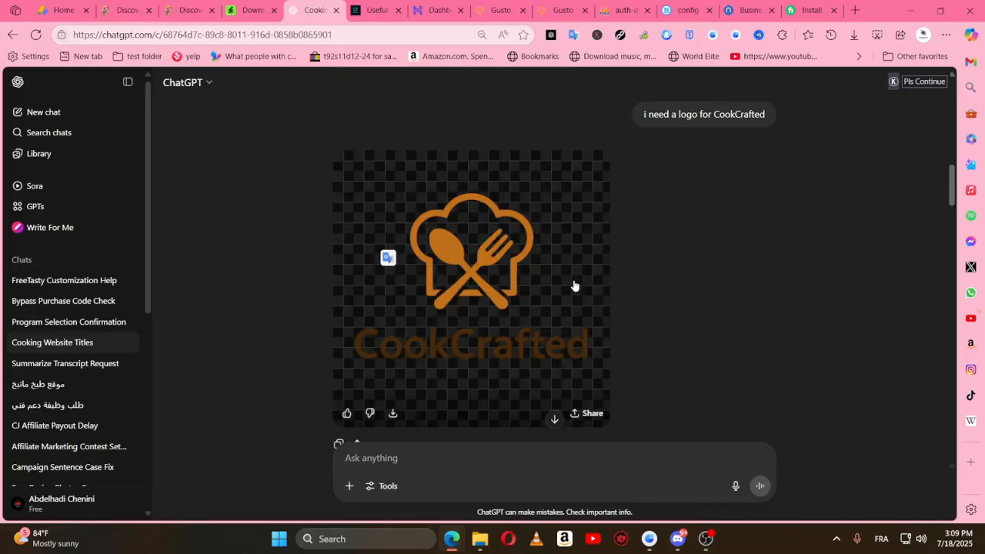
# - Download the CookCrafted logo from the ChatGPT conversation and choose it as the site's Logo file
pyautogui.scroll(-1, 634, 287)
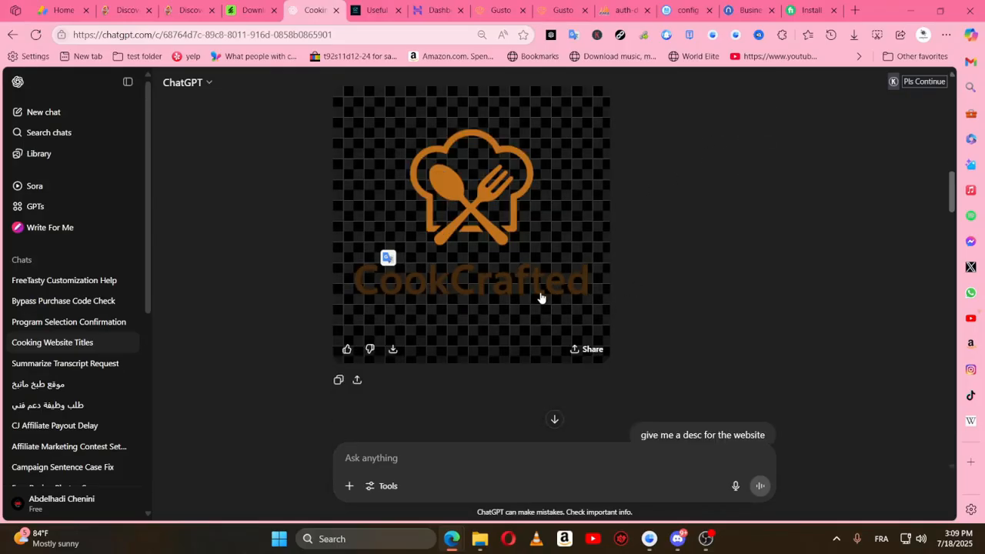
pyautogui.click(397, 353)
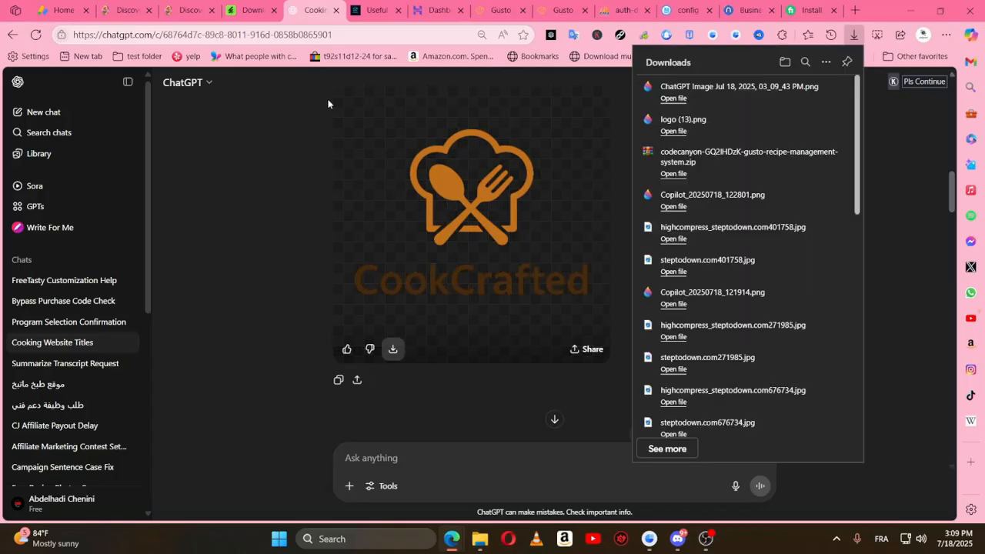
pyautogui.click(500, 10)
pyautogui.click(408, 234)
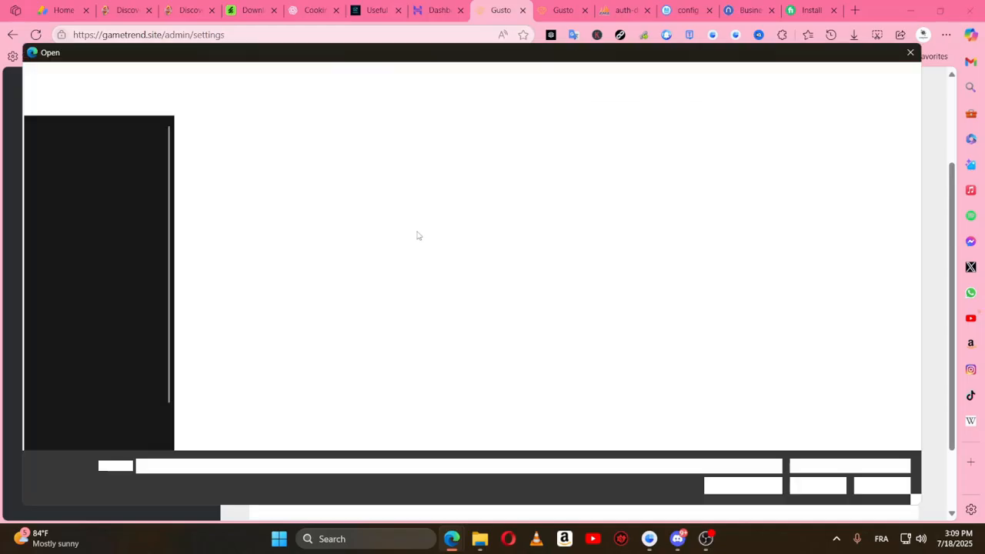
pyautogui.doubleClick(214, 158)
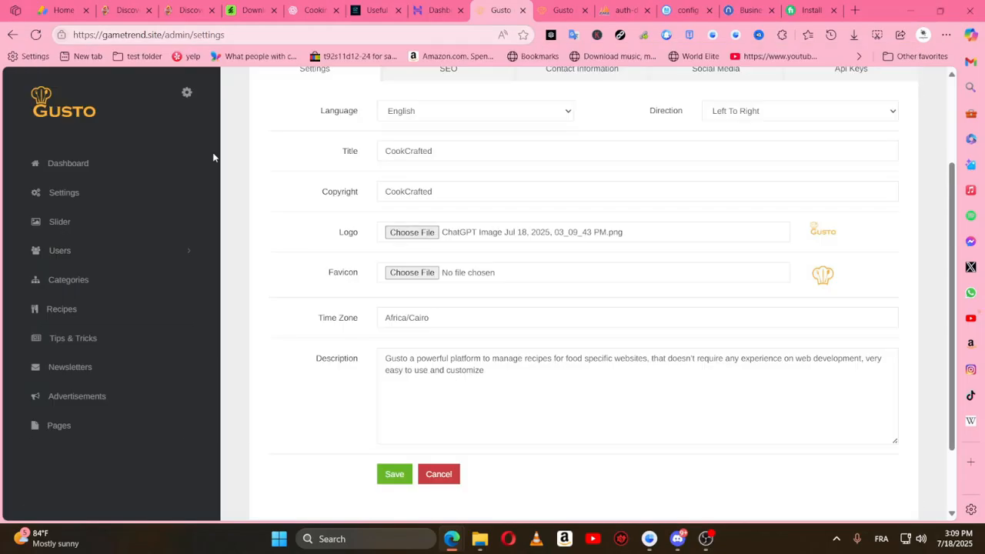
# - Choose the downloaded CookCrafted image as the Favicon file and save the settings
pyautogui.click(415, 274)
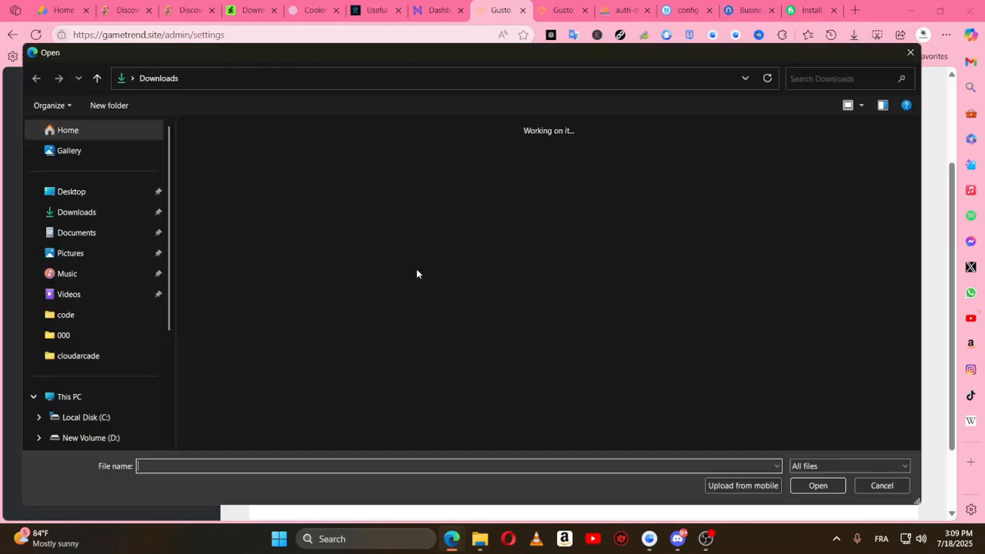
pyautogui.click(208, 168)
pyautogui.doubleClick(210, 167)
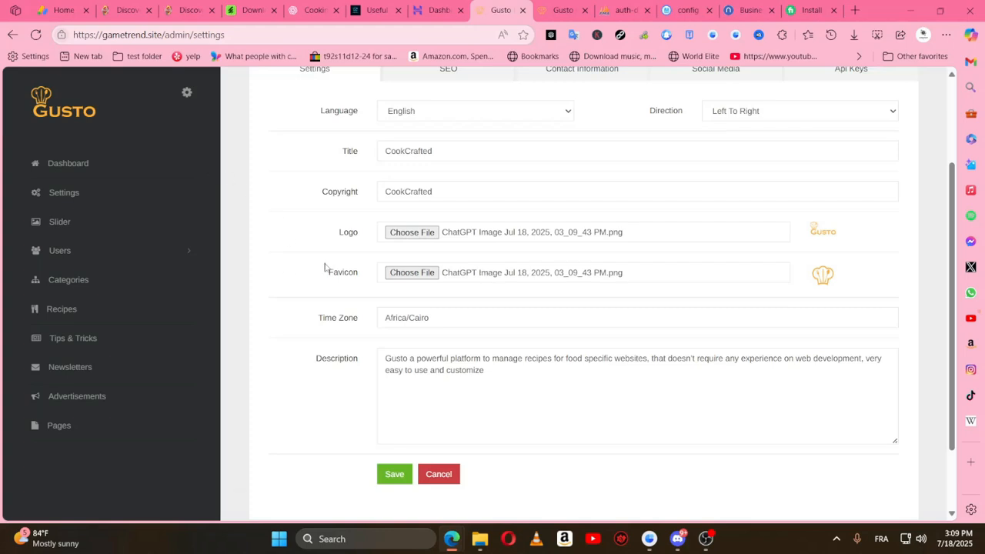
pyautogui.scroll(-1, 315, 267)
pyautogui.click(391, 387)
# - Replace the site Description with the CookCrafted description copied from ChatGPT and save the settings
pyautogui.click(315, 10)
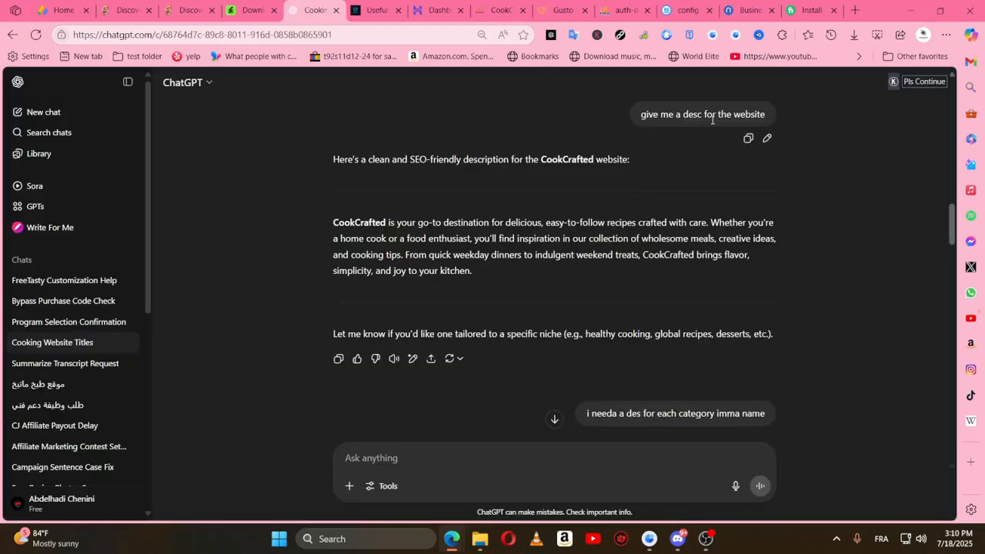
pyautogui.tripleClick(454, 239)
pyautogui.hotkey('ctrl', 'c')
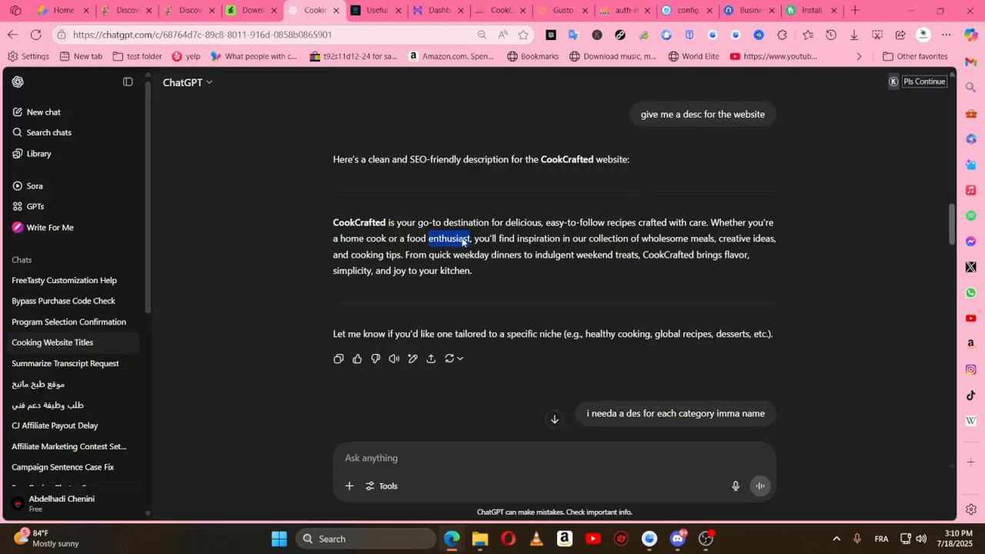
pyautogui.click(500, 10)
pyautogui.click(414, 298)
pyautogui.hotkey('ctrl', 'a')
pyautogui.hotkey('ctrl', 'v')
pyautogui.click(403, 419)
pyautogui.scroll(-3, 337, 264)
# - Replace the SEO Meta Description with the copied CookCrafted description, leave the other SEO fields blank and save
pyautogui.scroll(3, 337, 264)
pyautogui.click(454, 197)
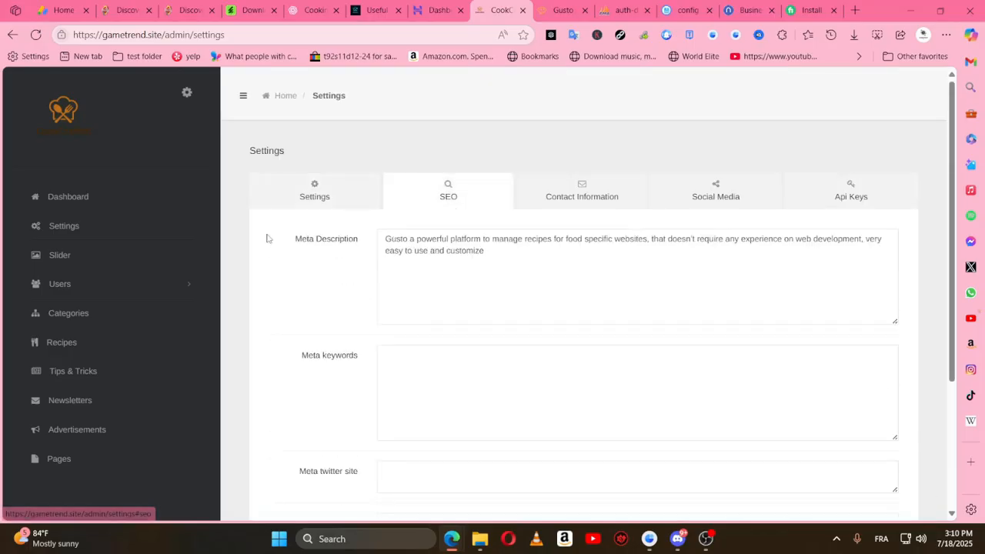
pyautogui.click(397, 248)
pyautogui.hotkey('ctrl', 'a')
pyautogui.hotkey('ctrl', 'v')
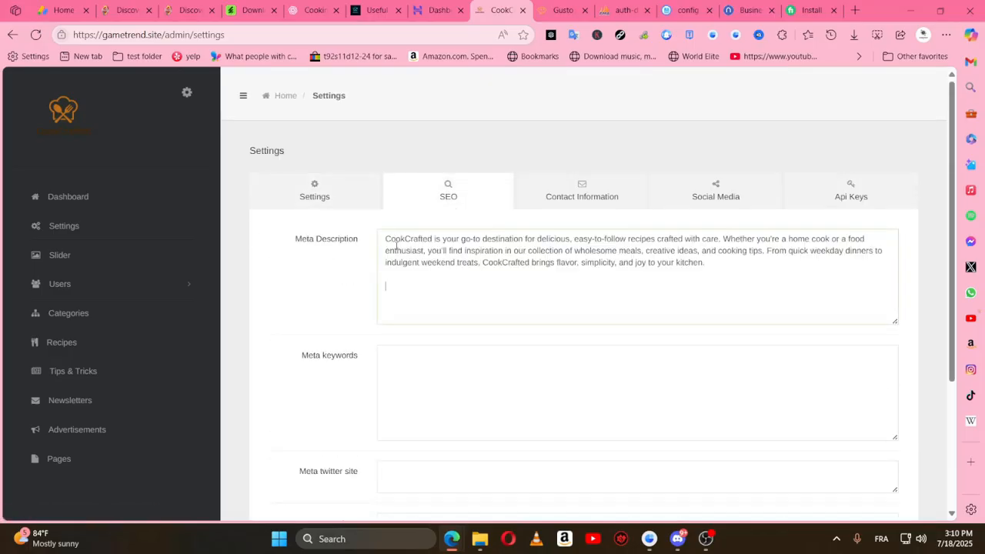
pyautogui.scroll(-2, 459, 233)
pyautogui.click(461, 234)
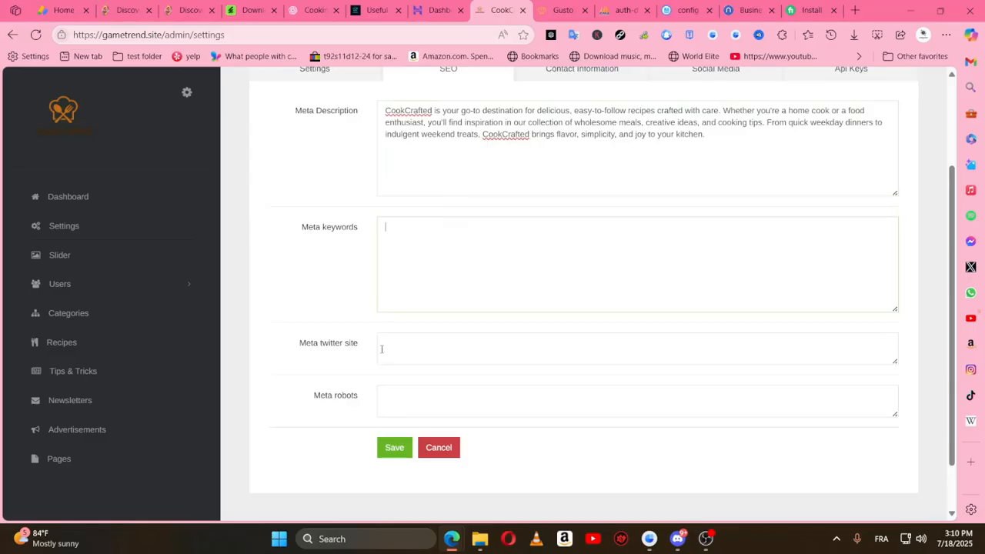
pyautogui.click(392, 448)
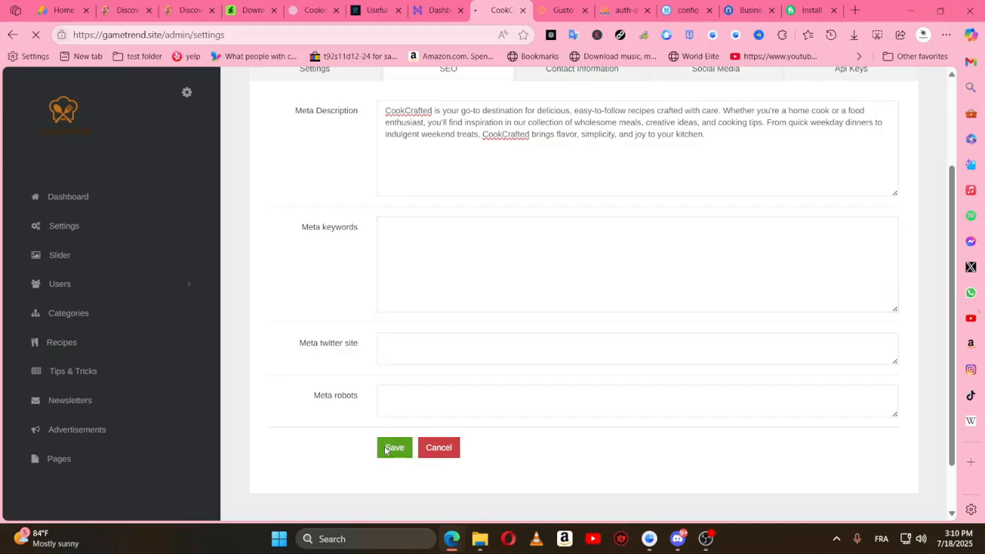
# - Copy the domain mailbox address from Hostinger, enter it as the Webmaster Email and Contact form email, and save the contact information
pyautogui.click(632, 179)
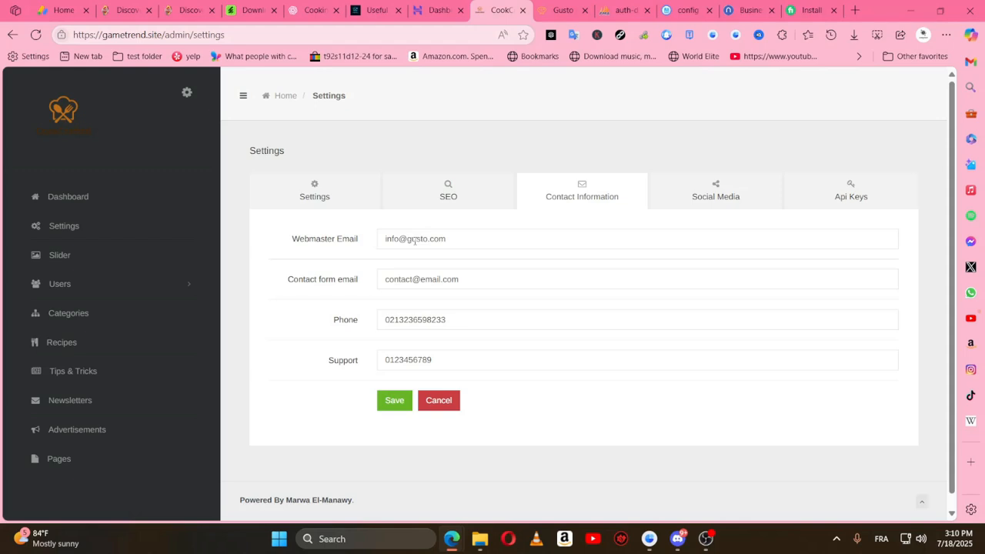
pyautogui.hotkey('ctrl', 'shift', 'Tab')
pyautogui.doubleClick(254, 329)
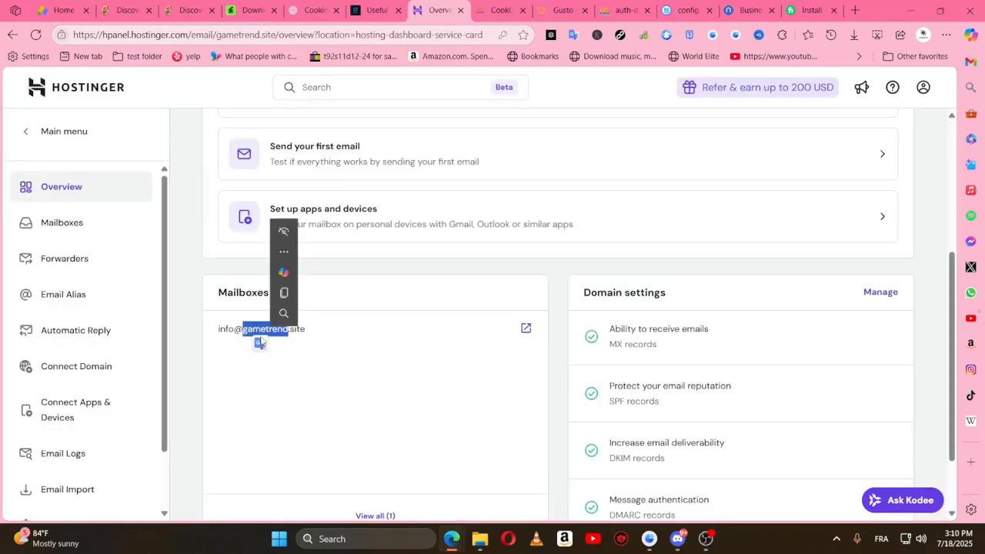
pyautogui.click(244, 329)
pyautogui.hotkey('ctrl', 'c')
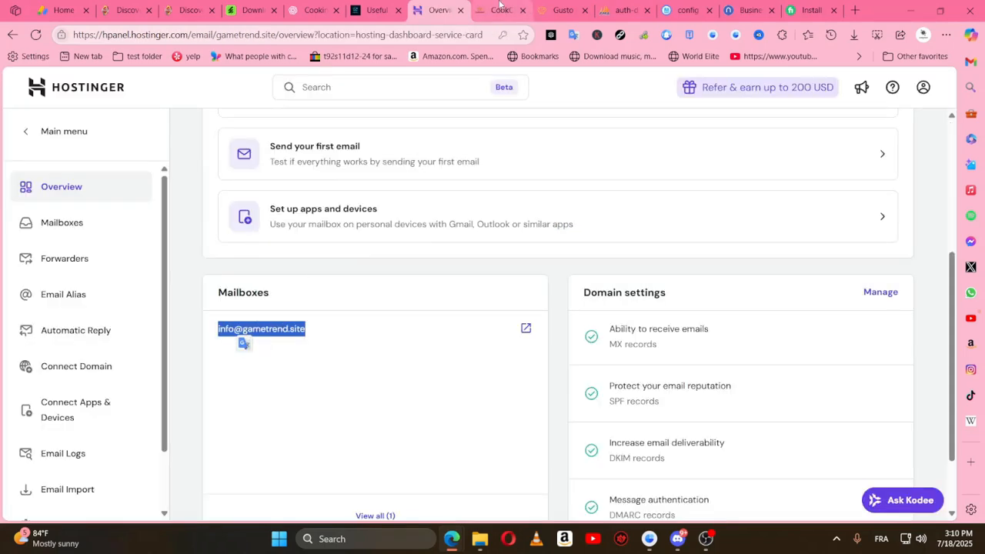
pyautogui.click(562, 10)
pyautogui.click(501, 9)
pyautogui.doubleClick(436, 241)
pyautogui.tripleClick(396, 280)
pyautogui.hotkey('ctrl', 'v')
pyautogui.click(286, 301)
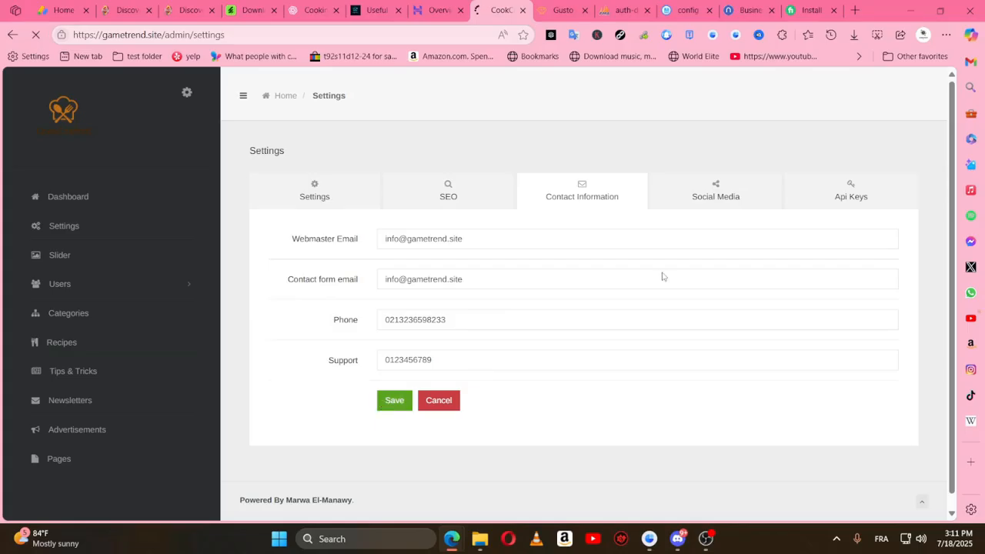
# - Examine the site's social media link fields and its Api Keys settings
pyautogui.click(693, 192)
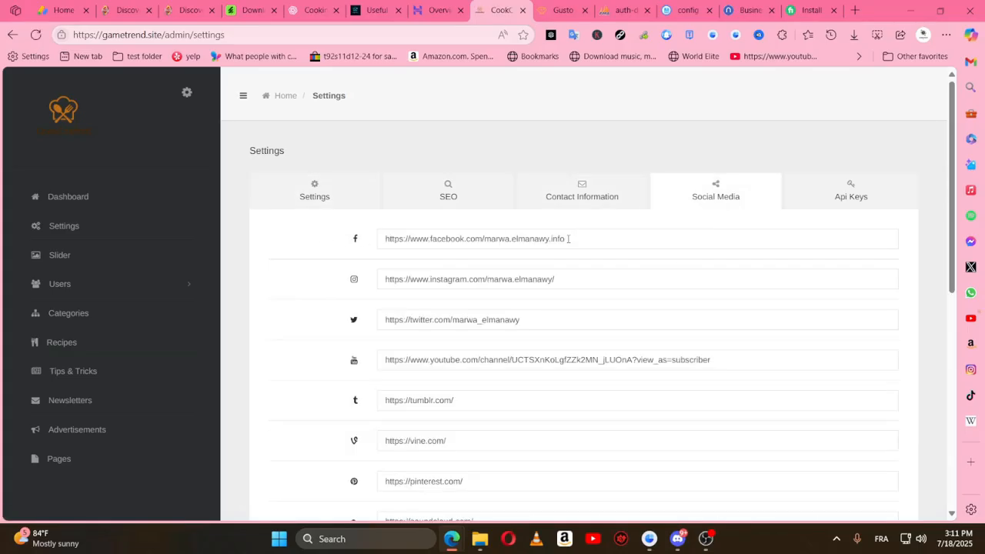
pyautogui.scroll(-3, 556, 352)
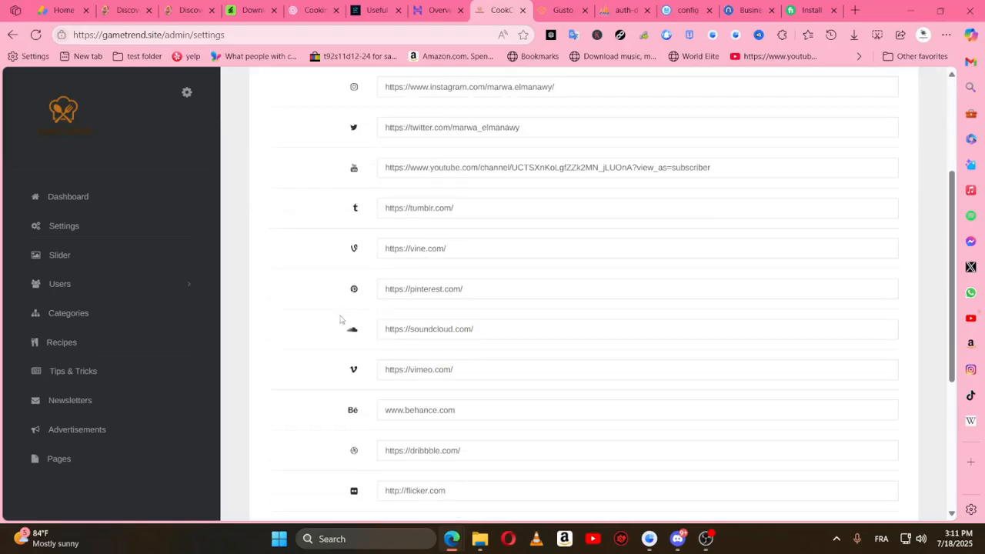
pyautogui.scroll(3, 466, 215)
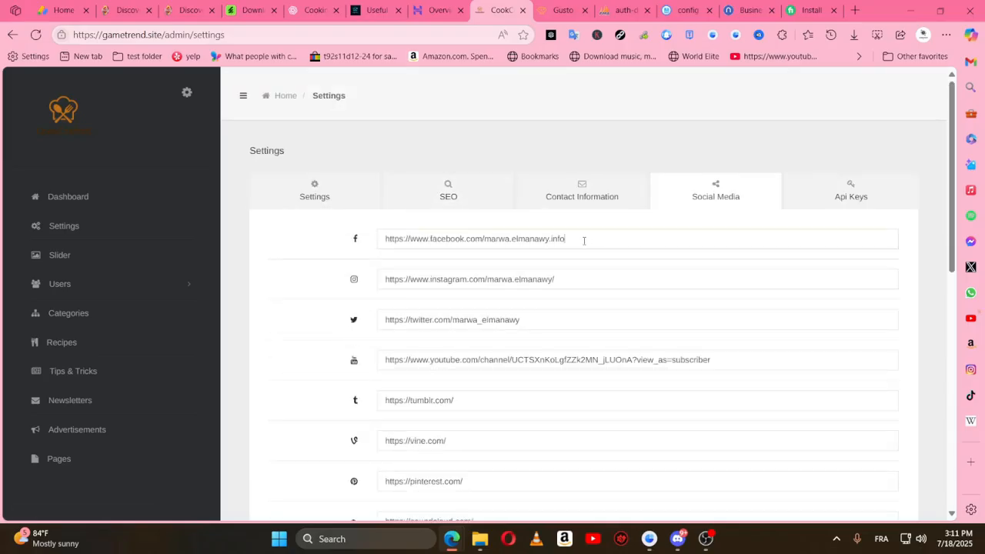
pyautogui.moveTo(595, 240); pyautogui.dragTo(329, 245)
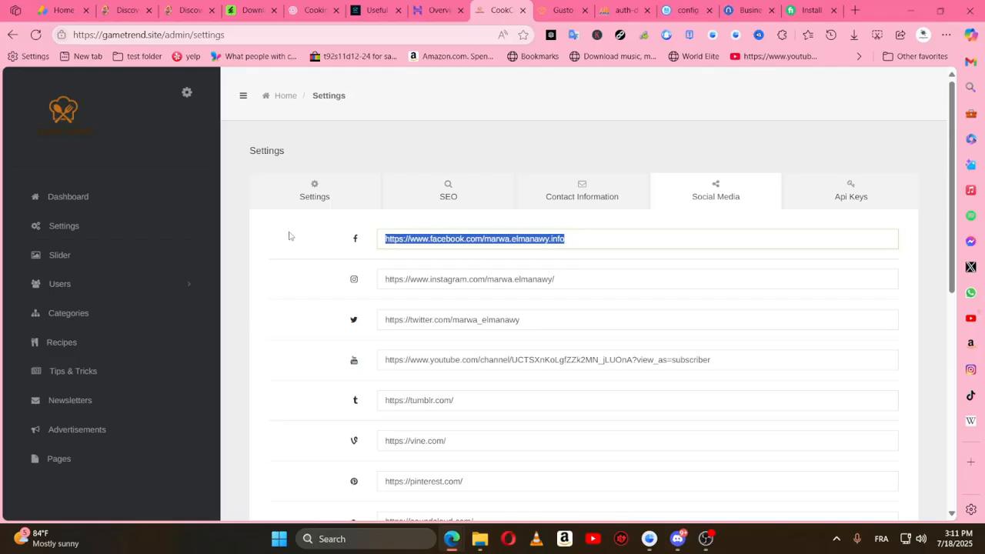
pyautogui.click(847, 192)
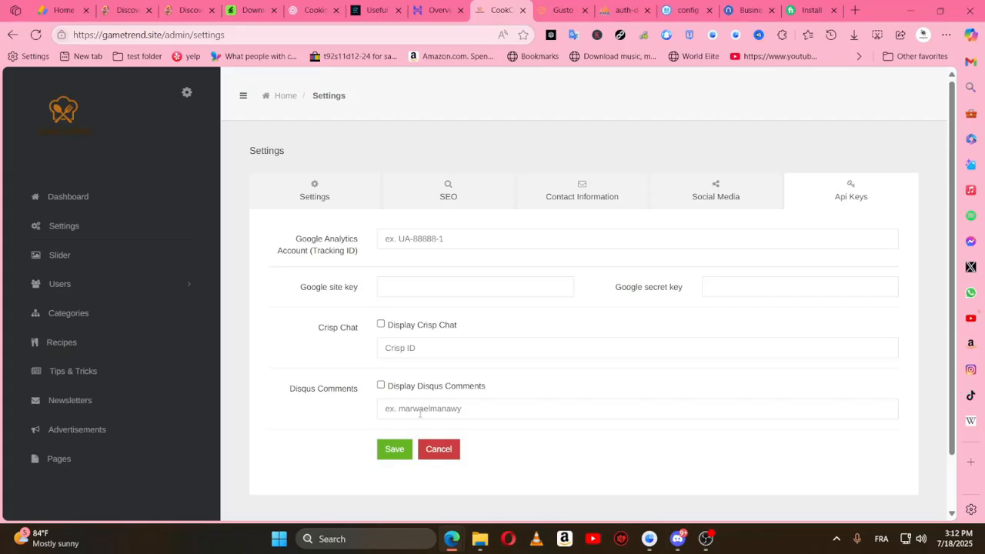
# - Open the admin Slider list and examine the homepage sliders on gametrend.site and freetasty.com, going through the freetasty.com slides
pyautogui.click(57, 257)
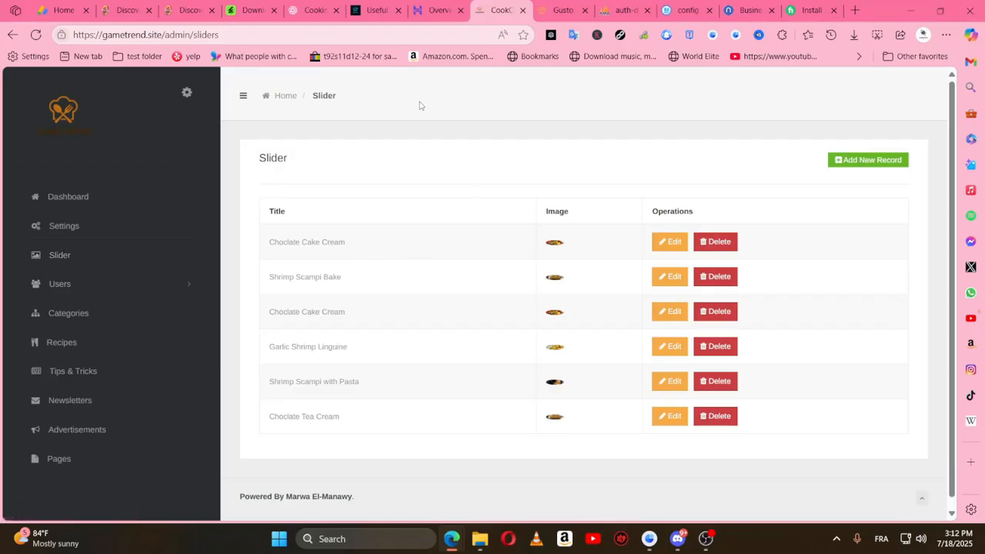
pyautogui.click(539, 7)
pyautogui.scroll(-1, 830, 246)
pyautogui.scroll(1, 830, 246)
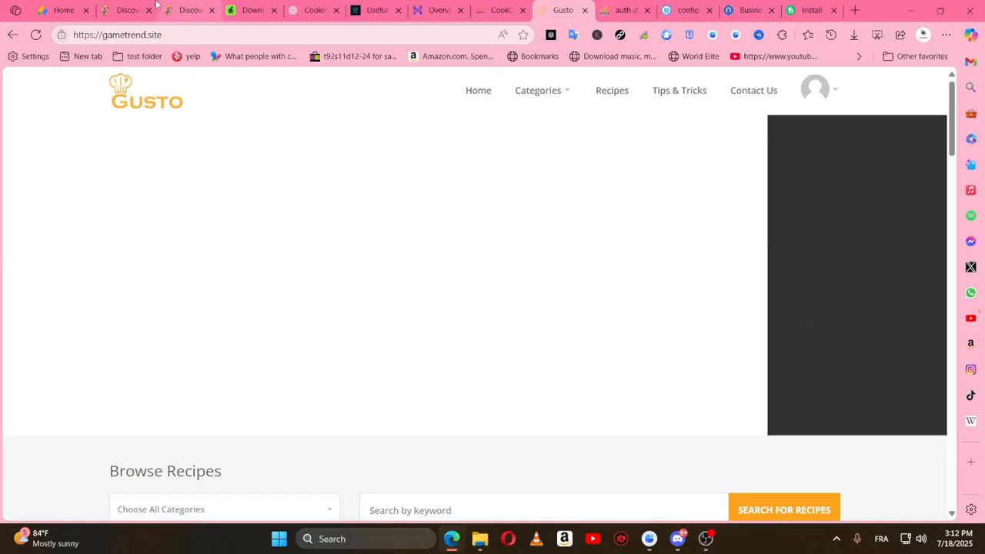
pyautogui.hotkey('ctrl', '2')
pyautogui.scroll(4, 483, 191)
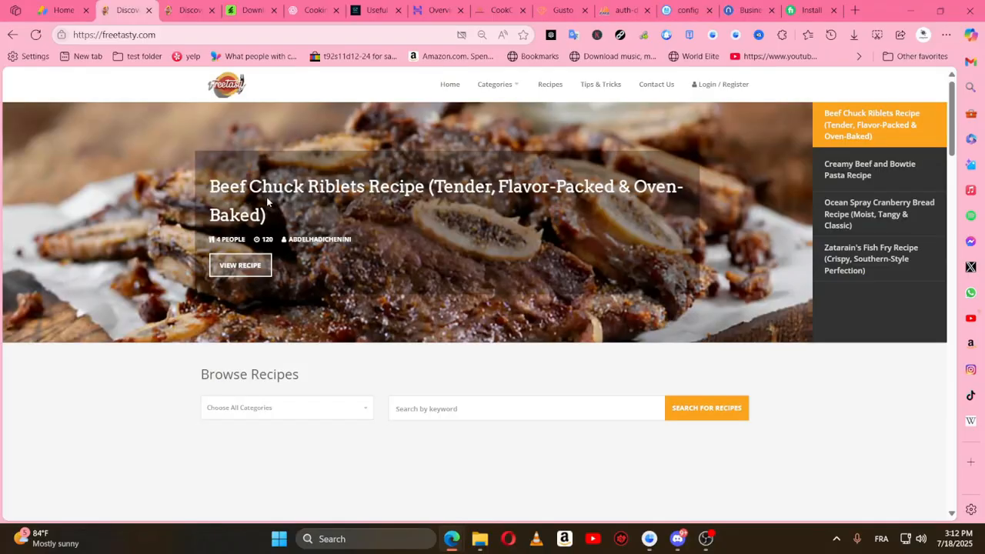
pyautogui.click(830, 168)
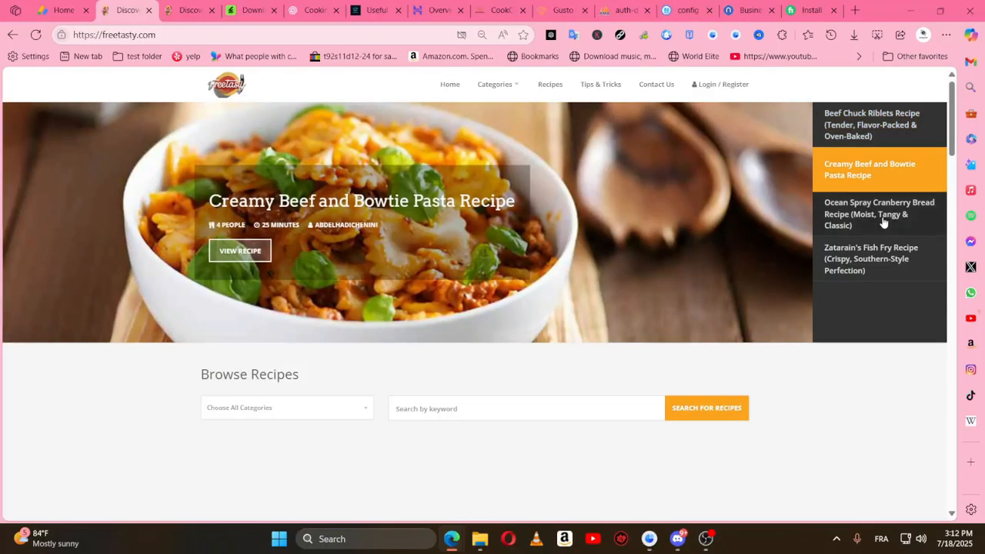
pyautogui.click(872, 218)
pyautogui.click(874, 259)
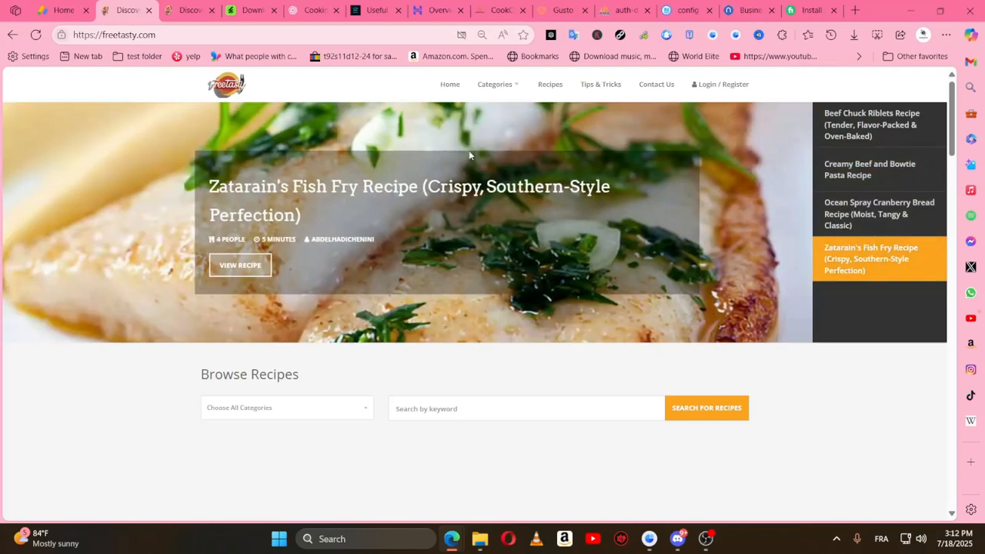
# - Open the first Choclate Cake Cream slide in the admin for editing, check its Recipe choices and return to the Slider list
pyautogui.click(498, 10)
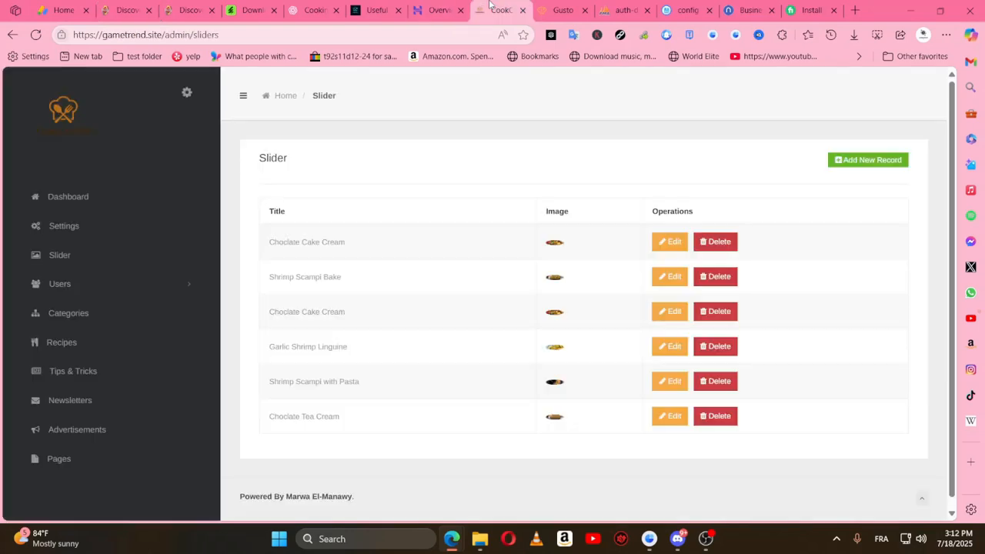
pyautogui.click(659, 243)
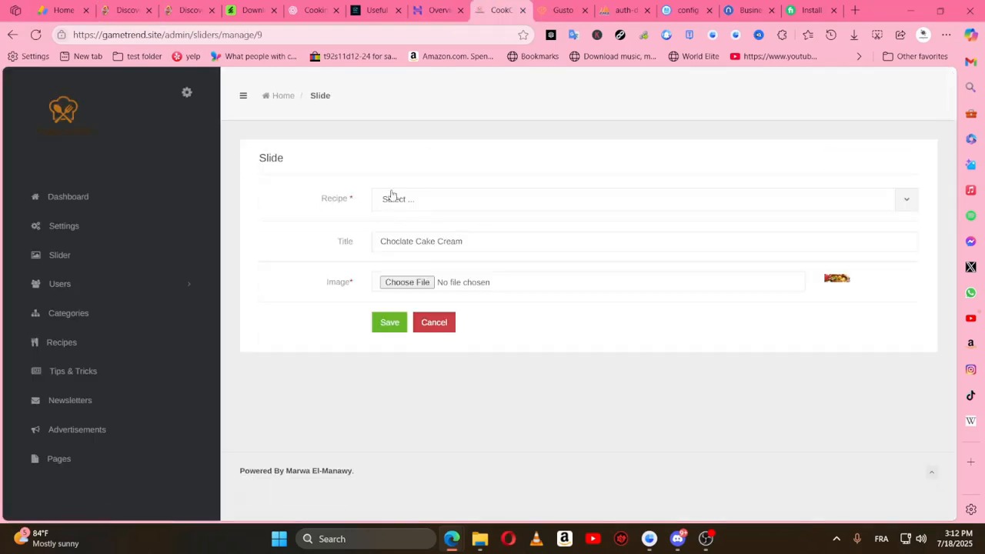
pyautogui.click(418, 198)
pyautogui.click(413, 205)
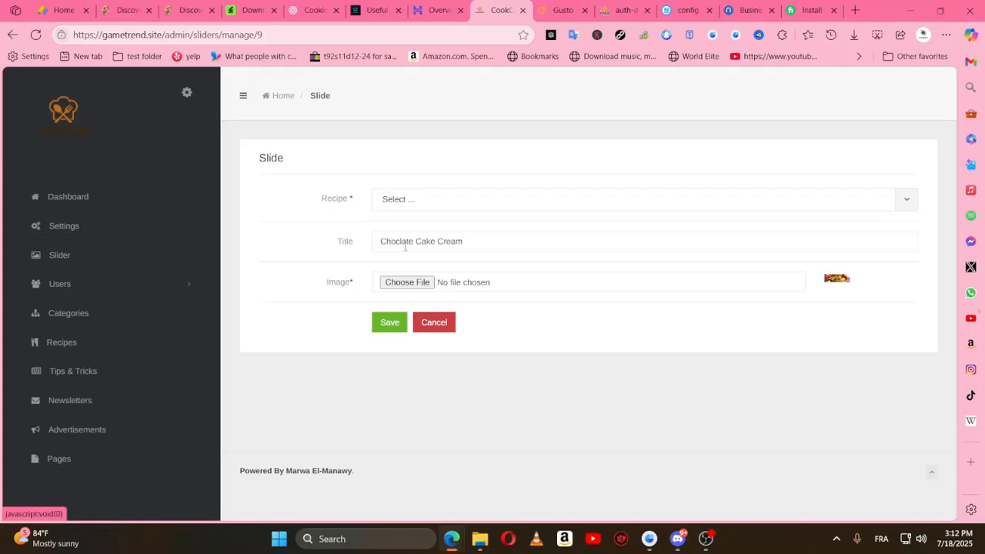
pyautogui.hotkey('alt', 'Left')
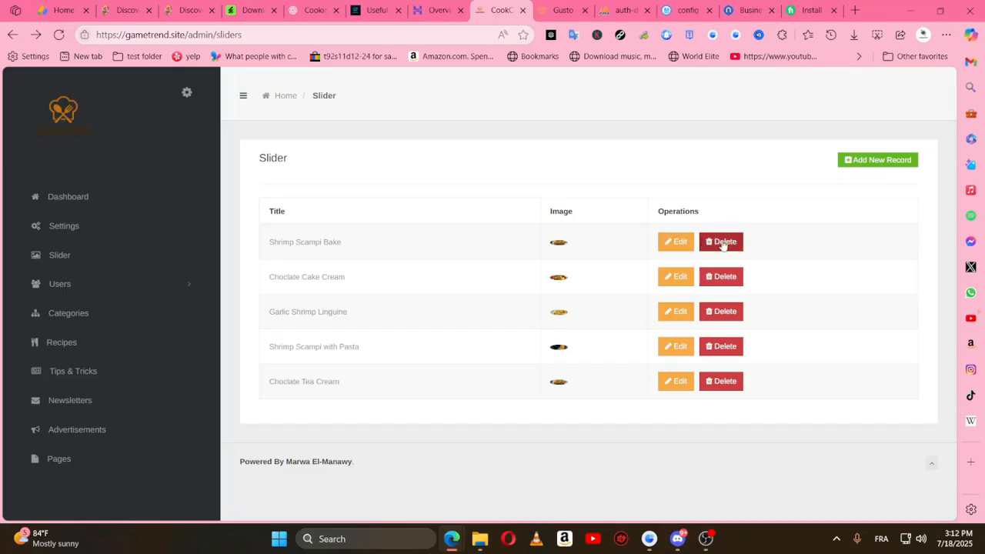
# - Delete all the demo slides from the Slider list, from Shrimp Scampi Bake through Choclate Tea Cream
pyautogui.click(717, 242)
pyautogui.press('Return')
pyautogui.click(590, 106)
pyautogui.click(719, 241)
pyautogui.click(548, 108)
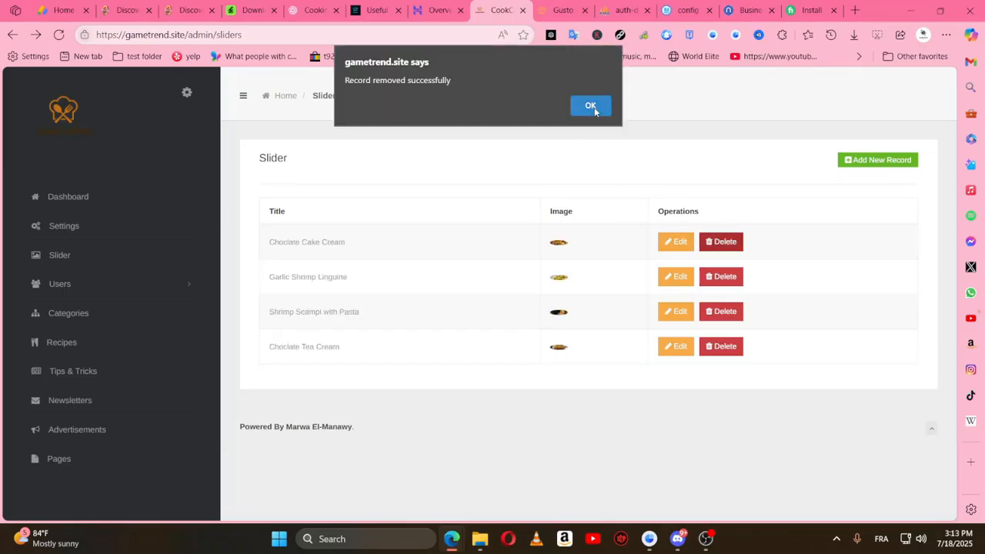
pyautogui.click(589, 106)
pyautogui.click(721, 242)
pyautogui.click(531, 106)
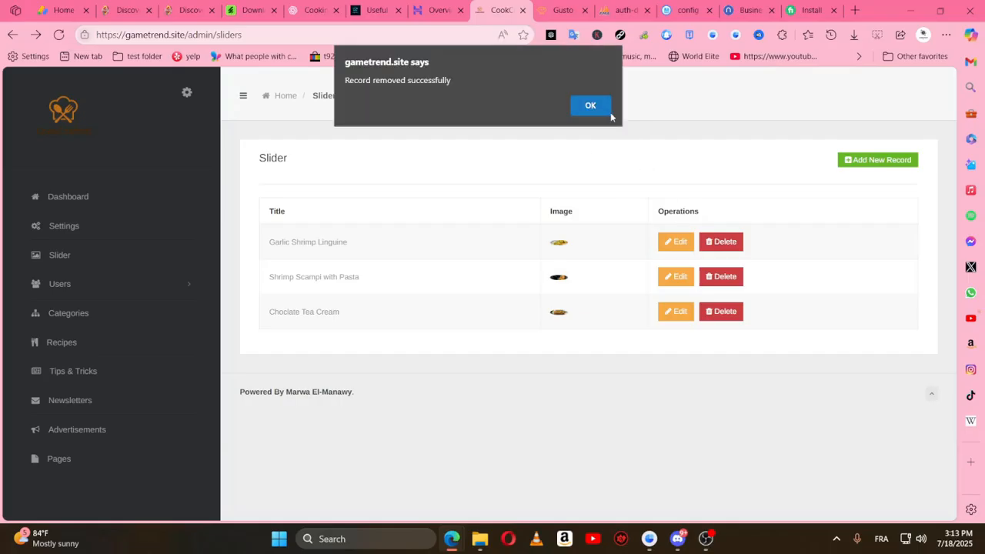
pyautogui.click(589, 108)
pyautogui.click(721, 243)
pyautogui.click(540, 106)
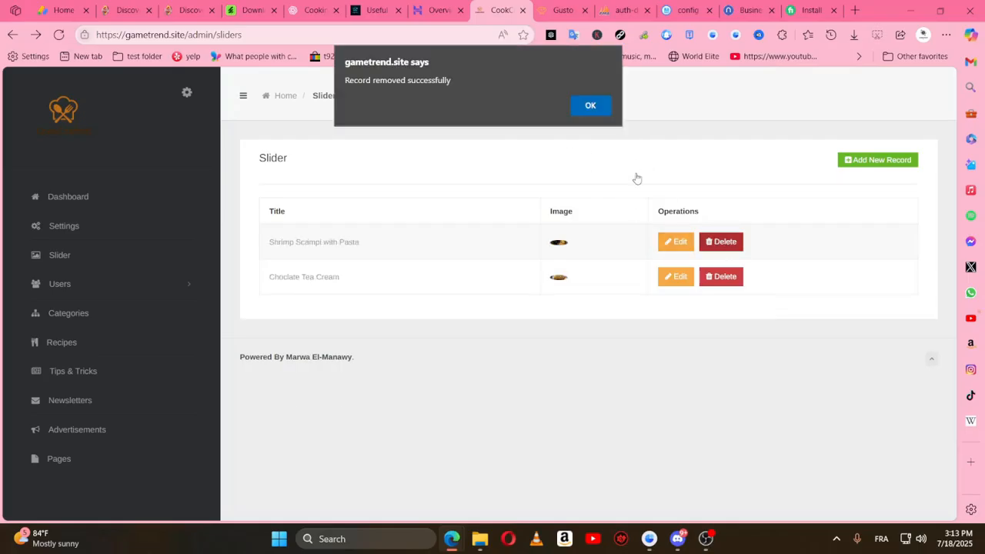
pyautogui.click(590, 106)
pyautogui.click(708, 241)
pyautogui.click(535, 105)
pyautogui.click(588, 105)
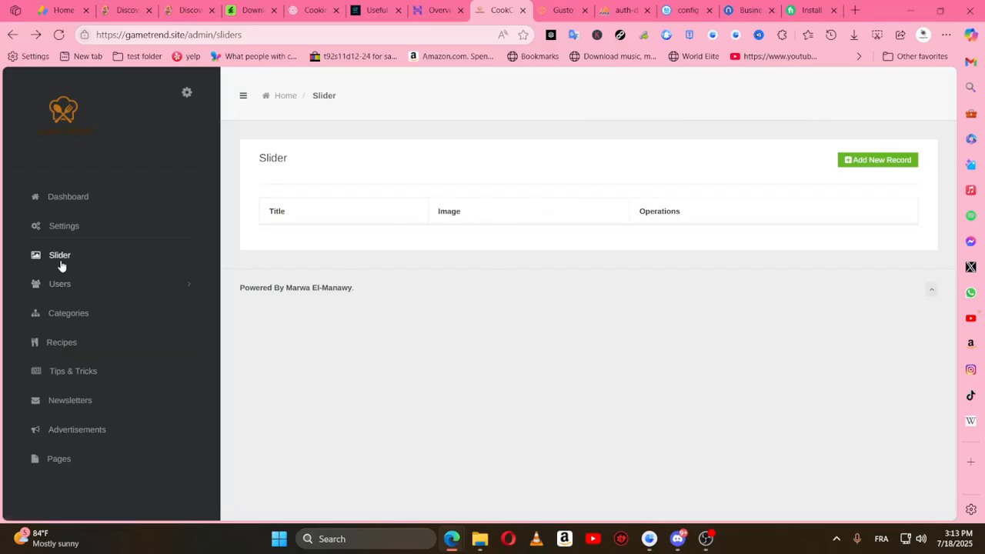
# - Delete the two demo admin accounts created in 2018, keep the 2025 admin, and open the normal users list
pyautogui.click(99, 283)
pyautogui.click(99, 312)
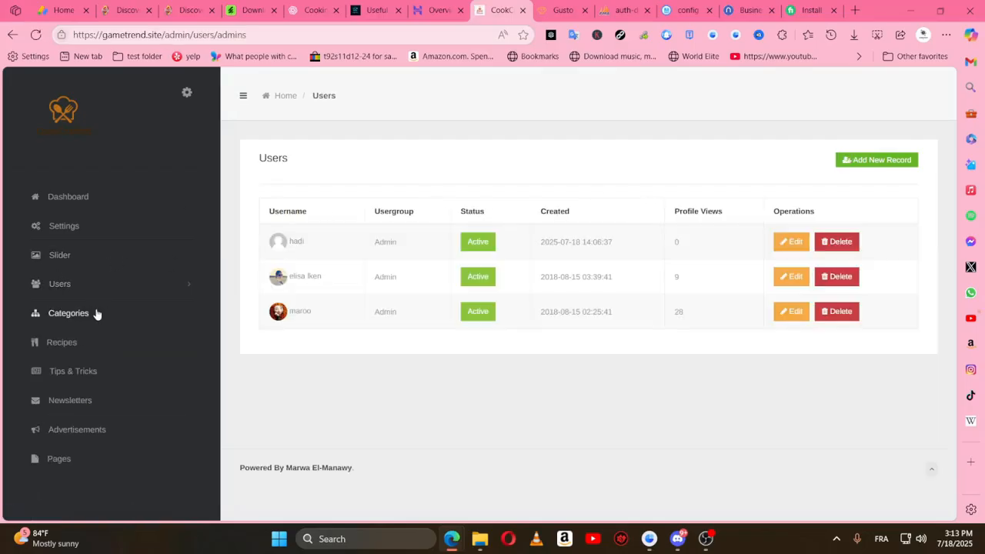
pyautogui.click(841, 280)
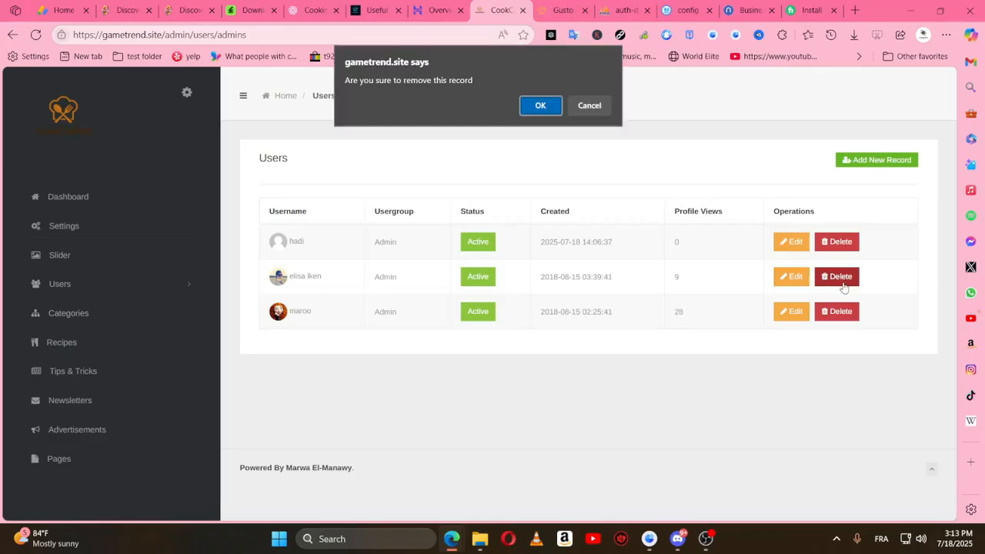
pyautogui.click(537, 106)
pyautogui.click(586, 106)
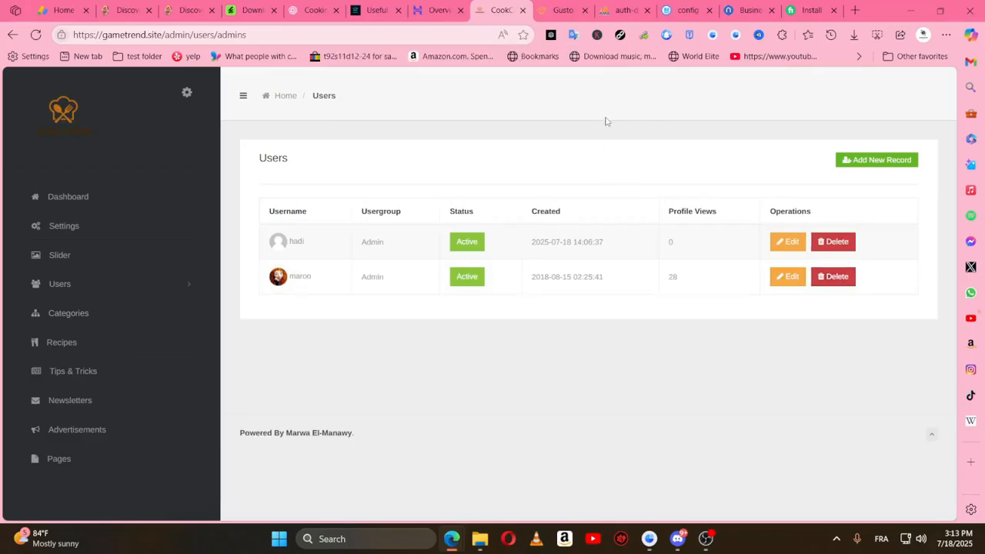
pyautogui.click(594, 107)
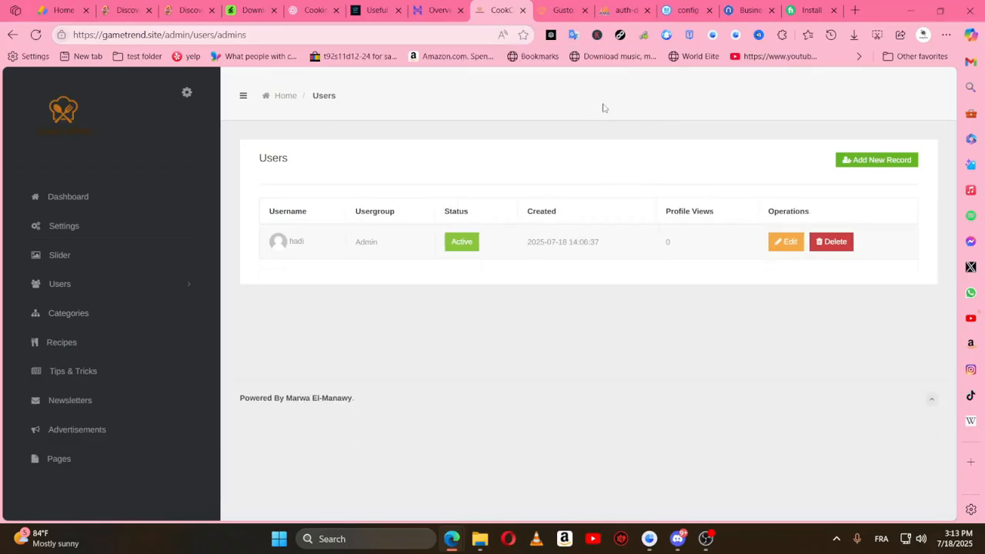
pyautogui.click(144, 284)
pyautogui.click(108, 344)
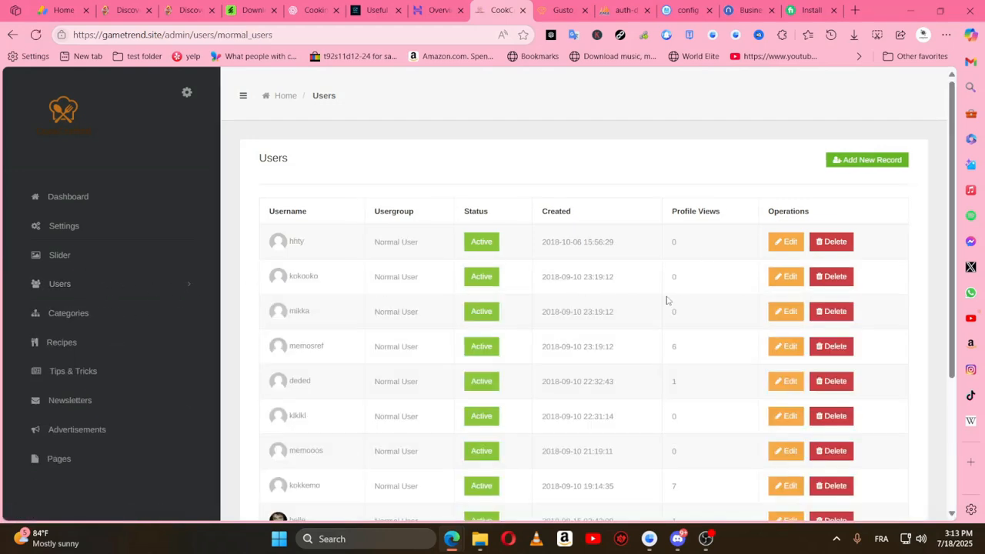
# - Replace the Beef category's Meta Description with the Beef Recipes description copied from ChatGPT and save the category
pyautogui.click(57, 314)
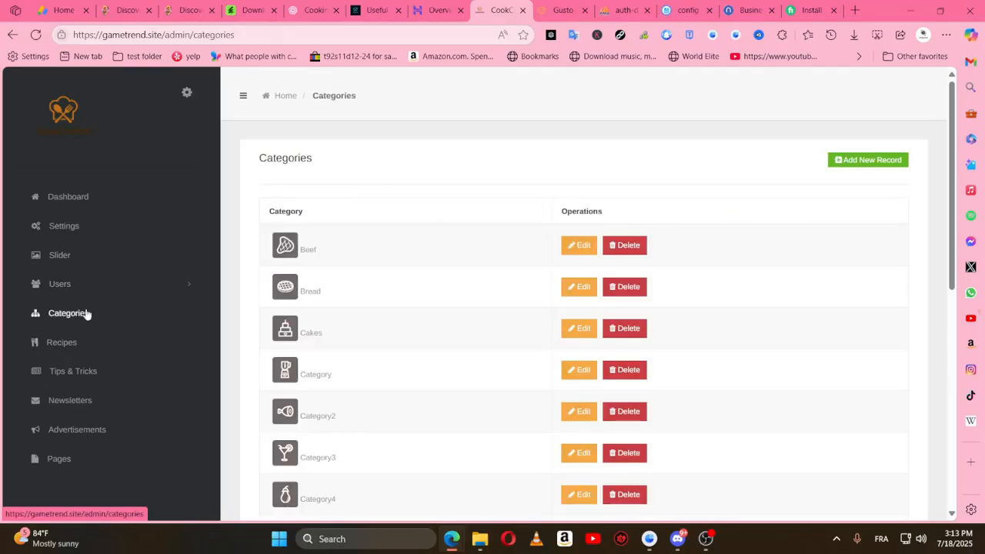
pyautogui.click(580, 254)
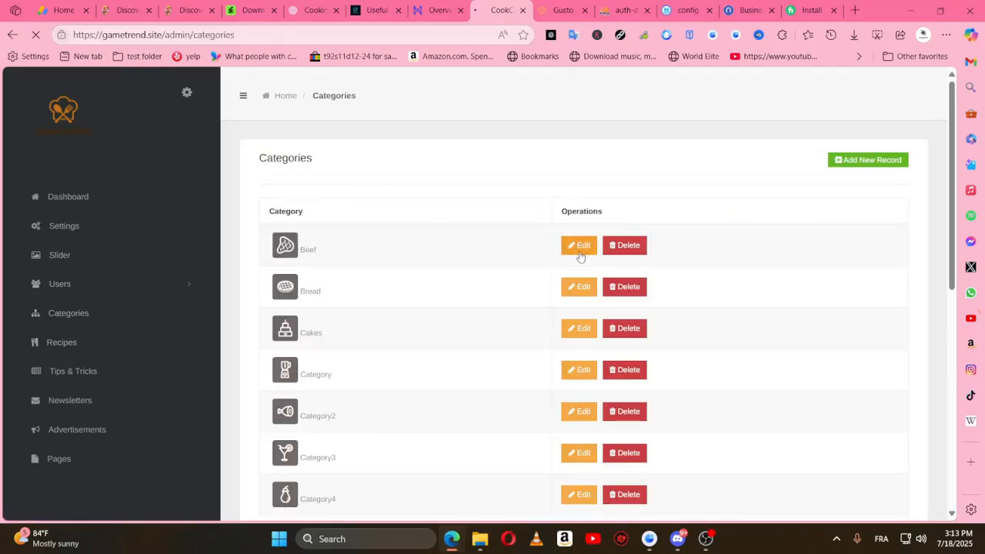
pyautogui.scroll(-3, 325, 237)
pyautogui.scroll(-1, 376, 274)
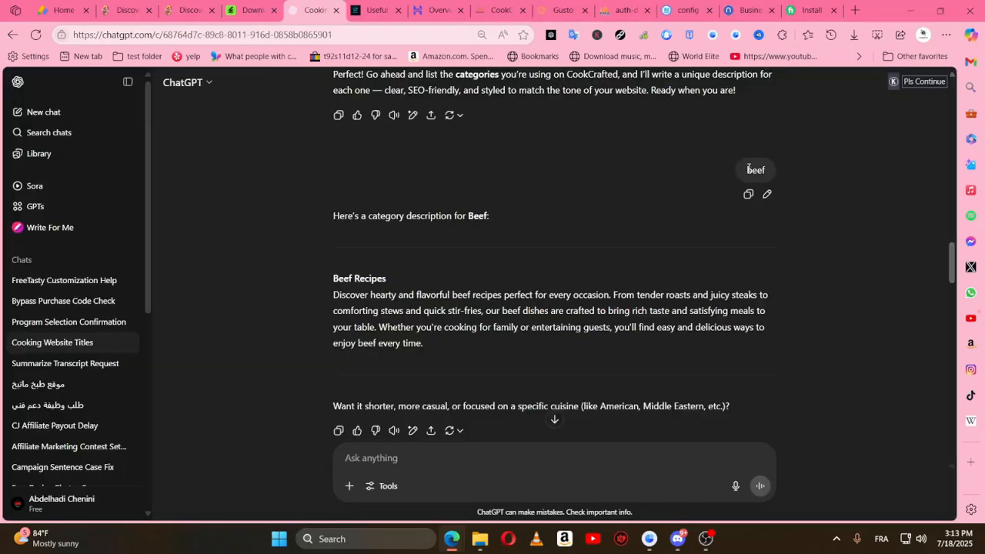
pyautogui.tripleClick(351, 323)
pyautogui.hotkey('ctrl', 'c')
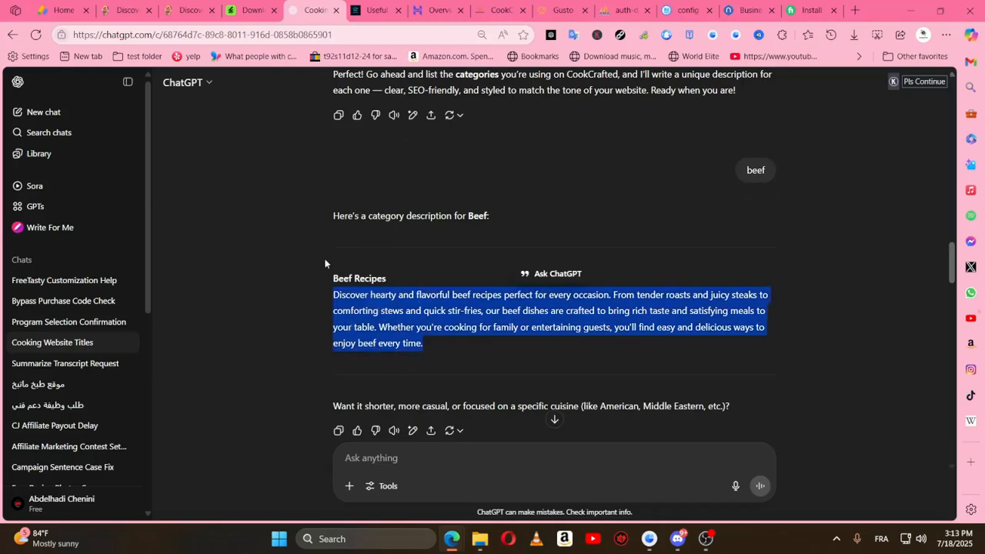
pyautogui.click(497, 10)
pyautogui.click(439, 382)
pyautogui.hotkey('ctrl', 'a')
pyautogui.hotkey('ctrl', 'v')
pyautogui.scroll(-1, 285, 330)
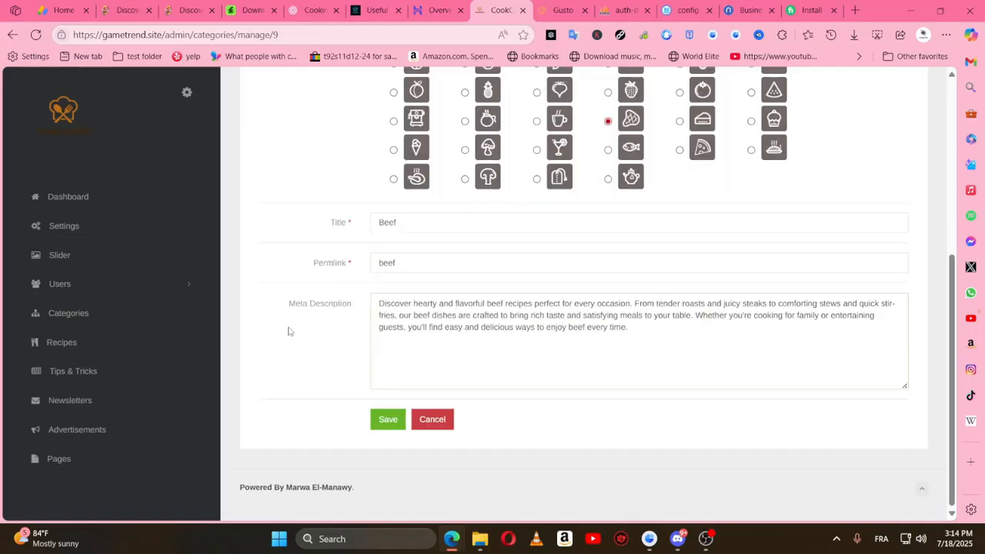
pyautogui.click(389, 419)
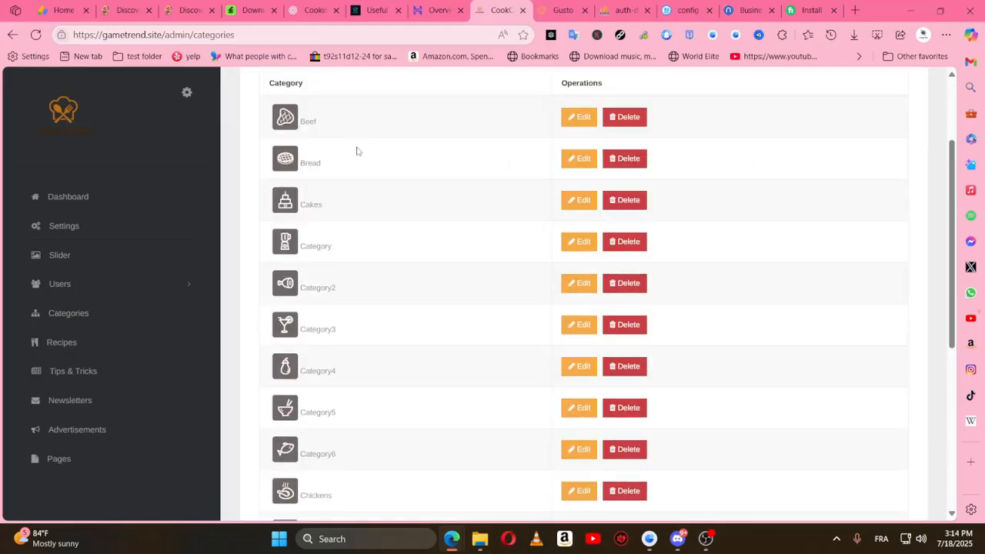
pyautogui.scroll(-5, 531, 315)
# - Start a new record in Recipes and set its Category to Beef
pyautogui.click(73, 371)
pyautogui.click(84, 342)
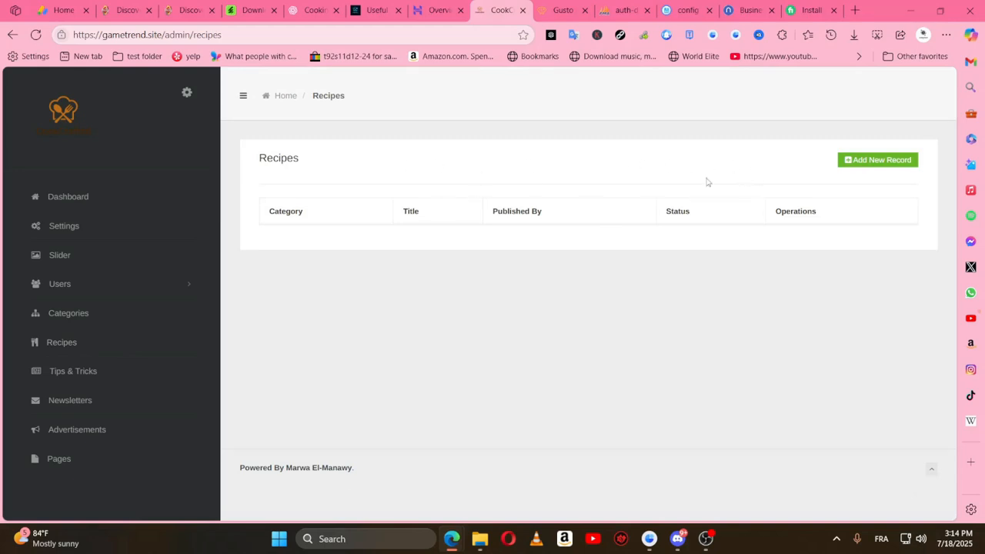
pyautogui.click(873, 163)
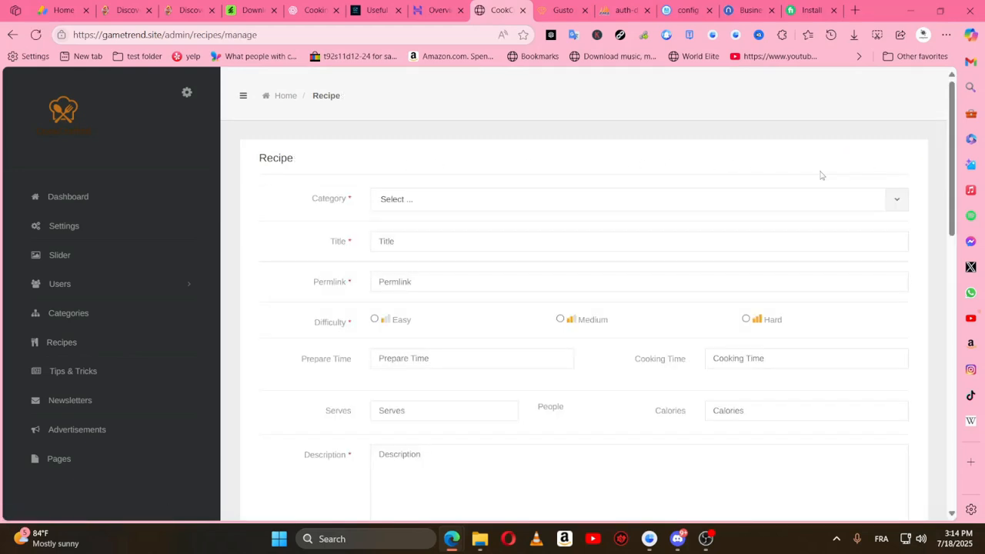
pyautogui.click(404, 203)
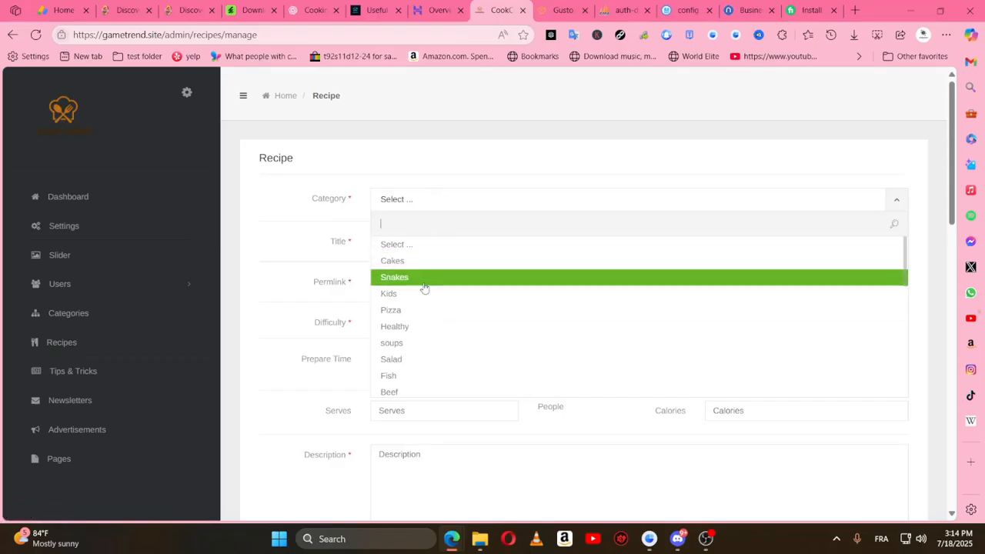
pyautogui.click(390, 392)
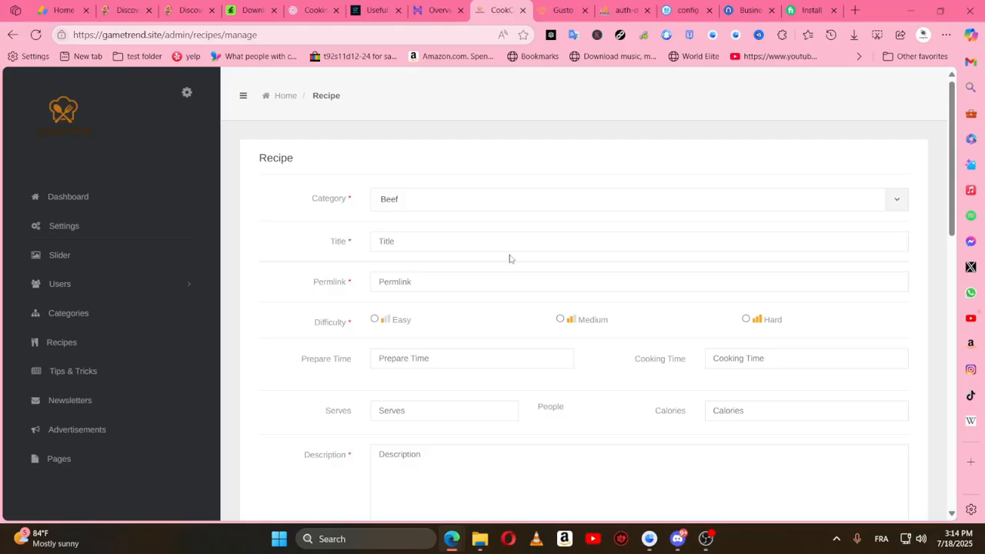
# - Examine the new recipe form's fields from Title to Recipe Images, and view the Buona Beef Tuna Genovese recipe in ChatGPT
pyautogui.scroll(-3, 499, 257)
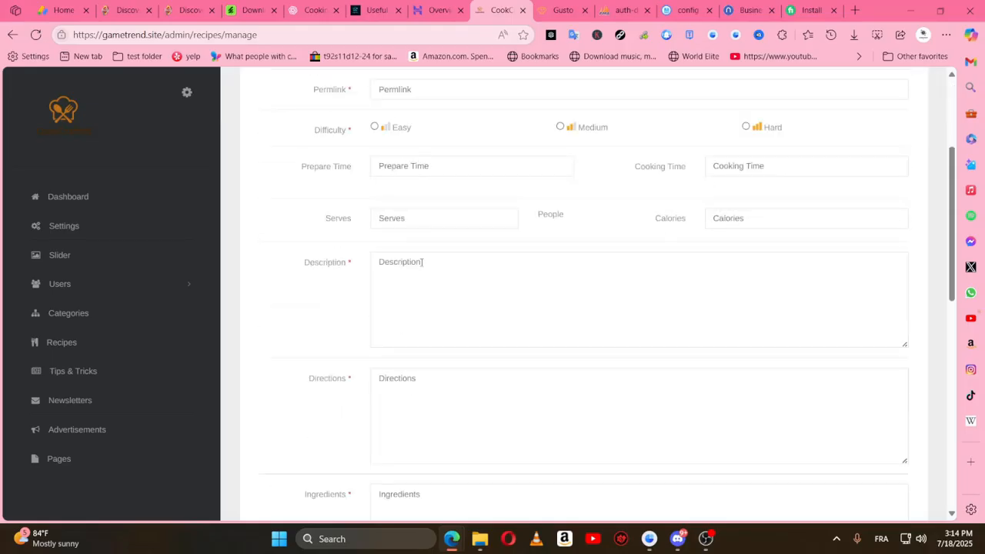
pyautogui.scroll(-2, 477, 269)
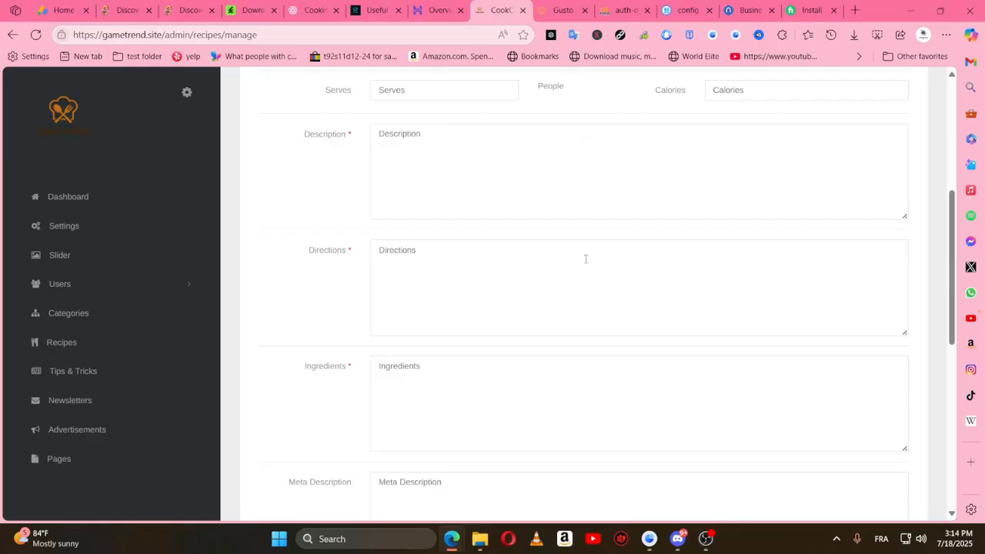
pyautogui.scroll(-3, 485, 283)
pyautogui.scroll(-3, 629, 296)
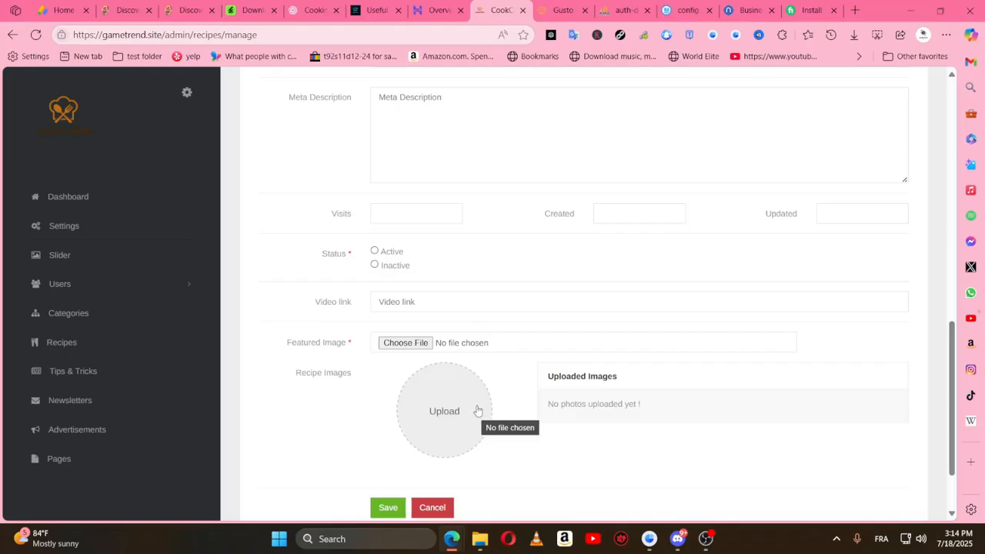
pyautogui.scroll(5, 468, 302)
pyautogui.scroll(6, 469, 302)
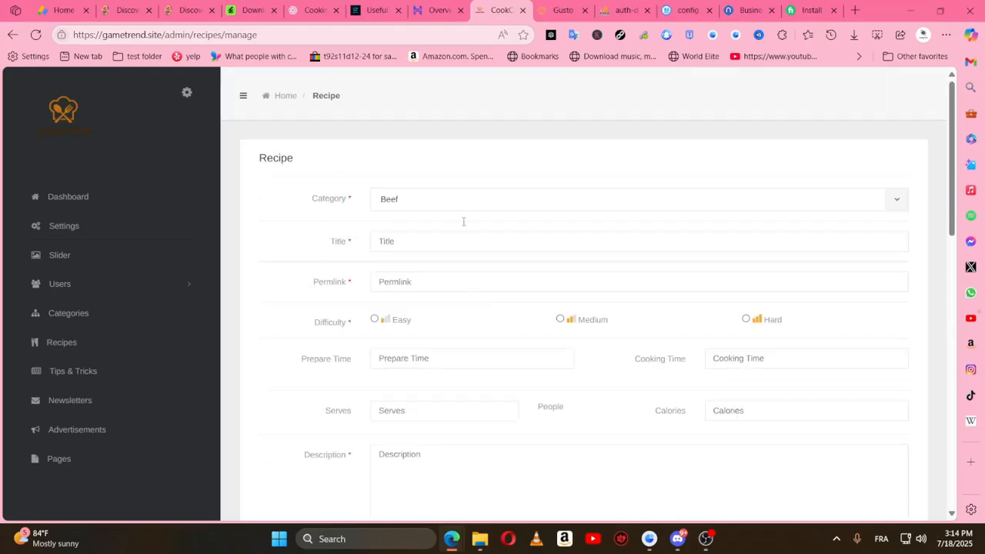
pyautogui.scroll(-2, 444, 281)
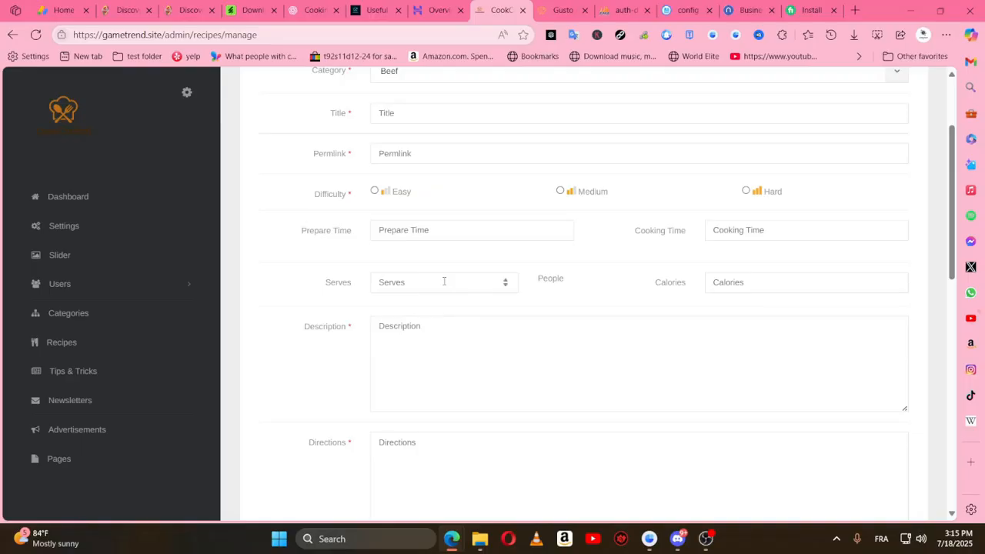
pyautogui.scroll(1, 309, 268)
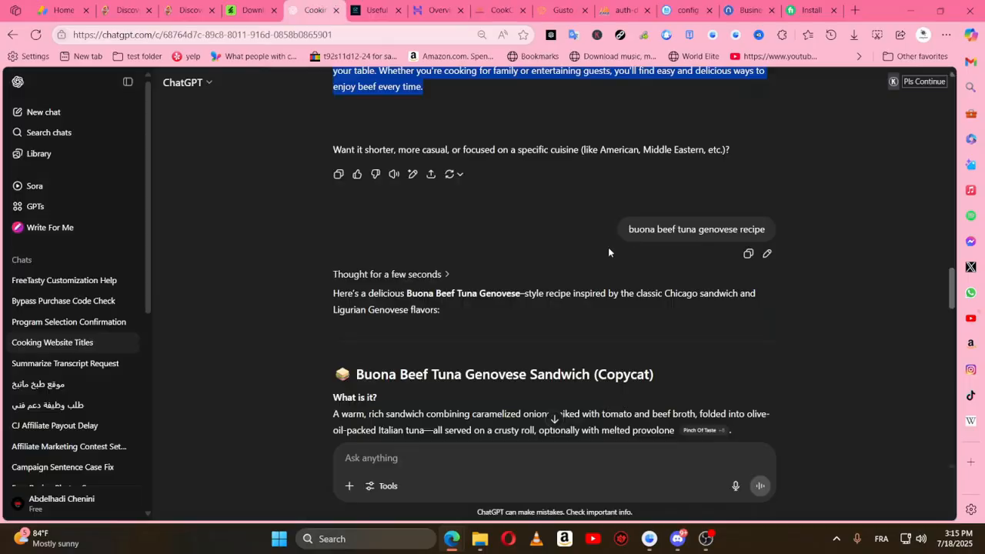
pyautogui.scroll(-2, 609, 253)
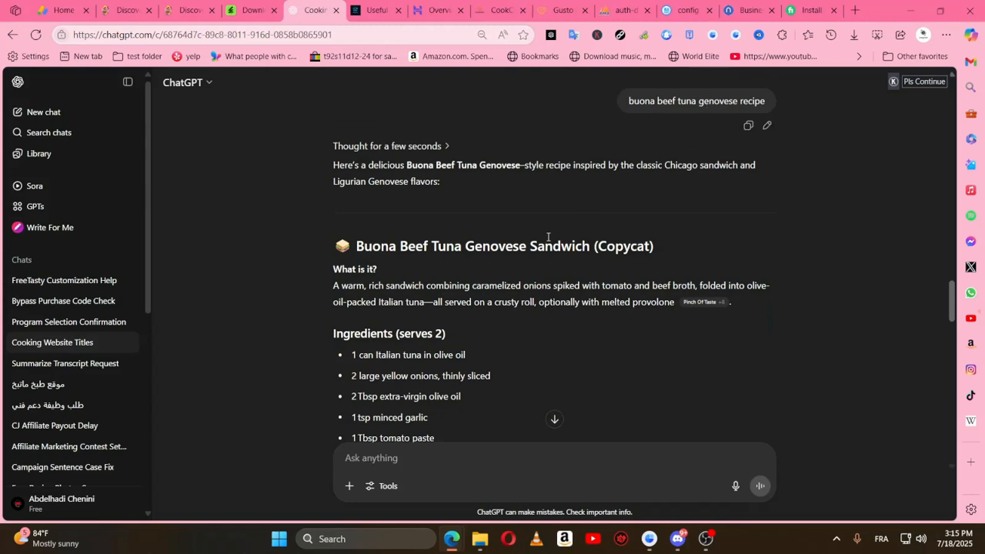
# - Set the recipe title to Buona Beef Tuna Genovese Sandwich, copied from ChatGPT, and its difficulty to Easy
pyautogui.moveTo(359, 251); pyautogui.dragTo(592, 251)
pyautogui.hotkey('ctrl', 'c')
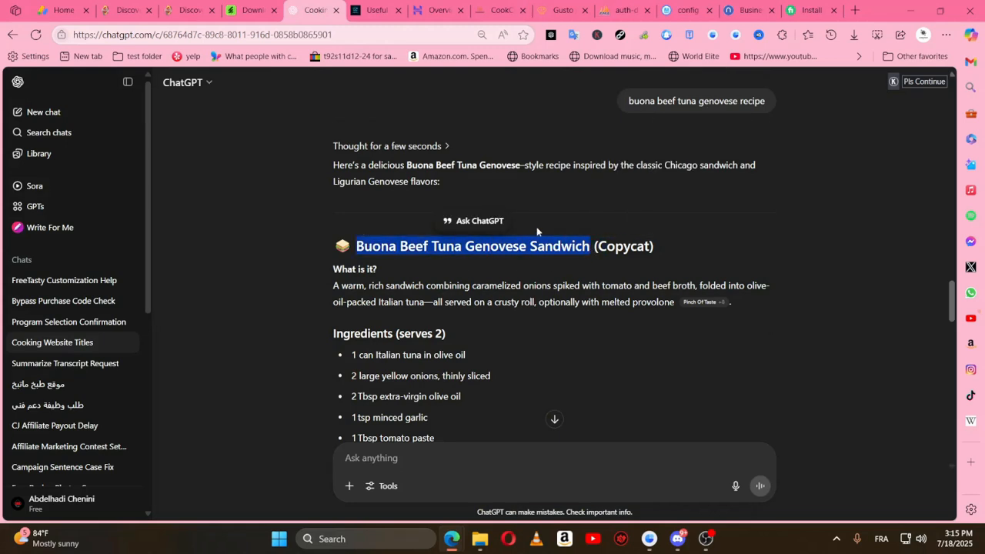
pyautogui.click(496, 4)
pyautogui.click(398, 177)
pyautogui.hotkey('ctrl', 'v')
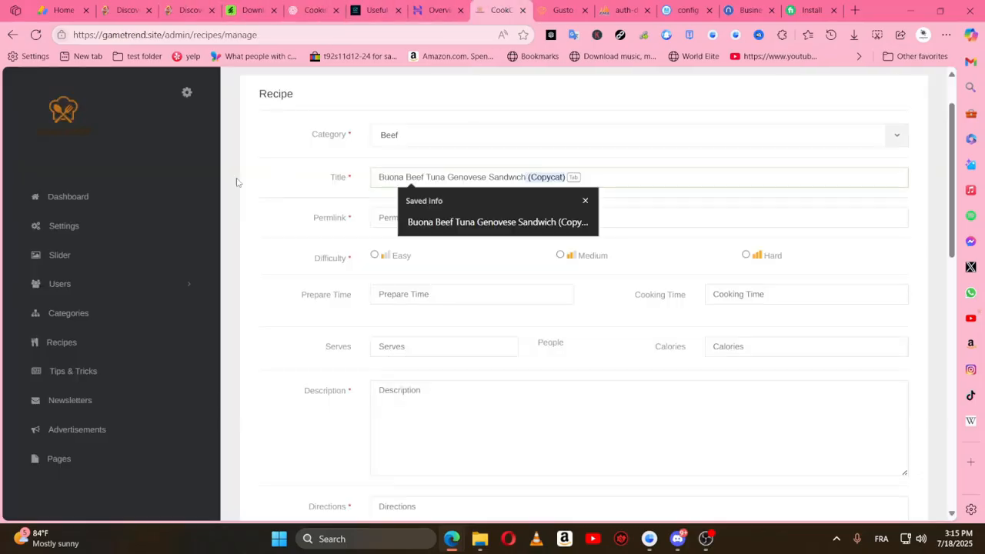
pyautogui.press('Escape')
pyautogui.scroll(-1, 343, 200)
pyautogui.click(375, 190)
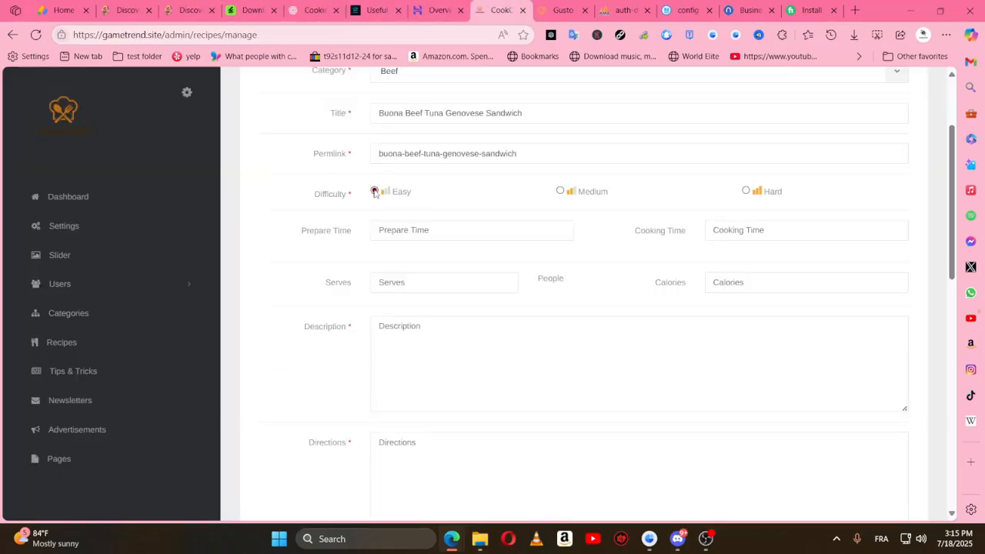
# - Set the recipe's Prepare Time to 15 minutes, Cooking Time to 10 minutes, Serves to 2 and Calories to 250
pyautogui.click(417, 233)
pyautogui.click(443, 275)
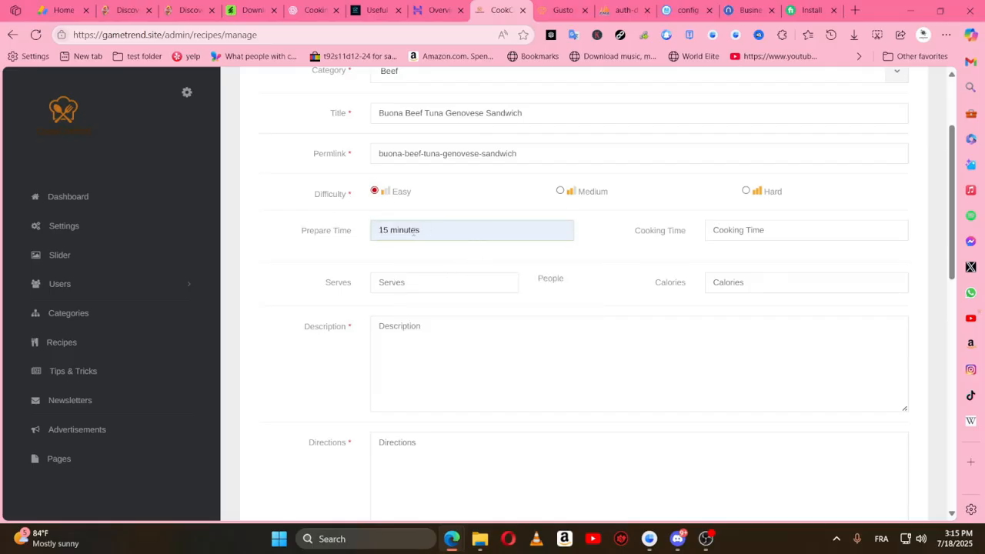
pyautogui.click(771, 234)
pyautogui.click(785, 298)
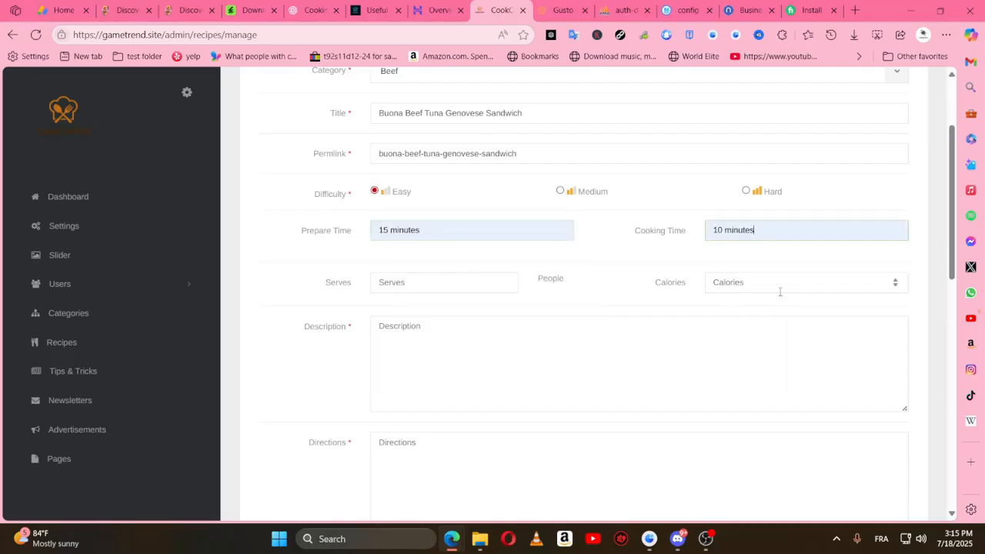
pyautogui.write('2')
pyautogui.scroll(-1, 399, 285)
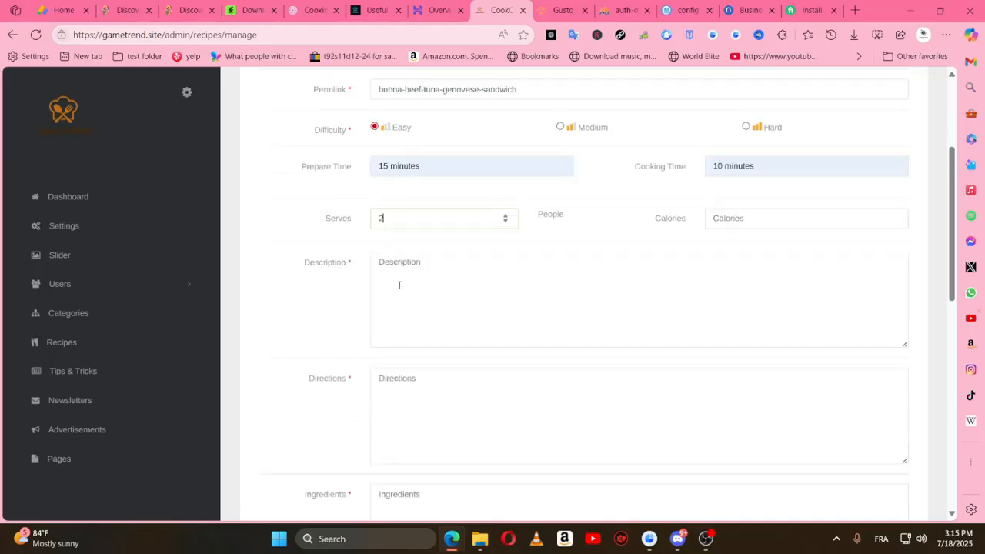
pyautogui.click(742, 218)
pyautogui.write('25')
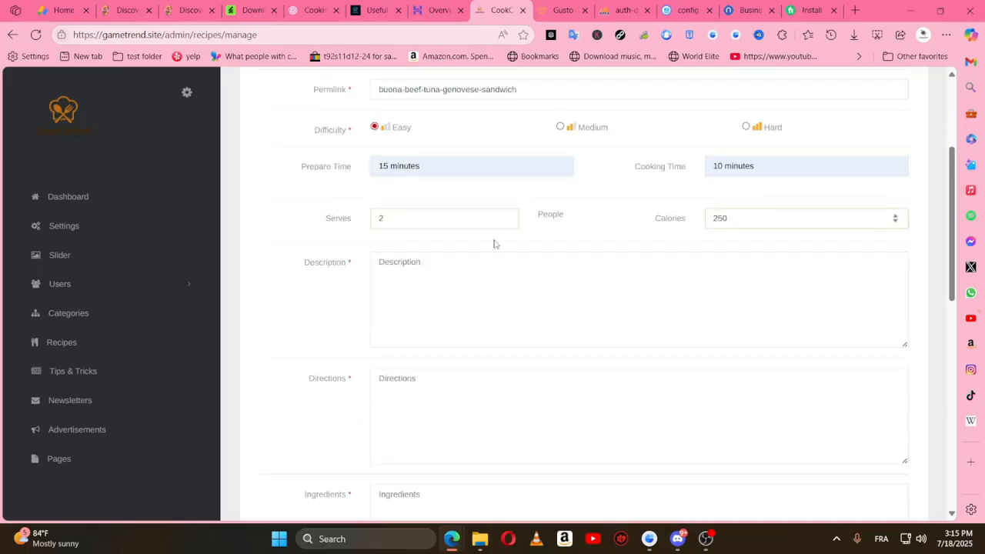
# - Fill in Ingredients with the ChatGPT list from Italian tuna to ciabatta rolls or hoagie buns, removing the blank lines between items
pyautogui.click(314, 10)
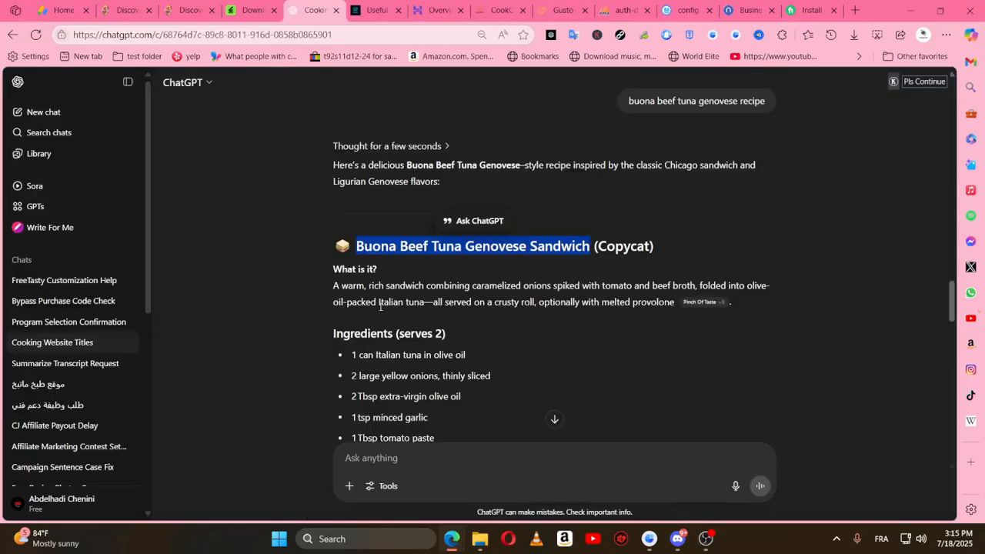
pyautogui.scroll(-1, 380, 306)
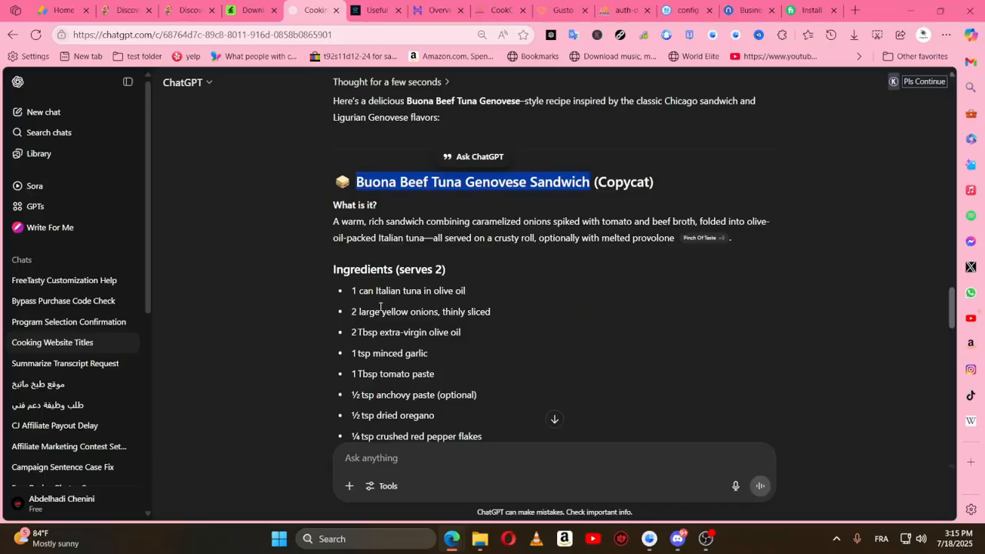
pyautogui.scroll(-2, 427, 306)
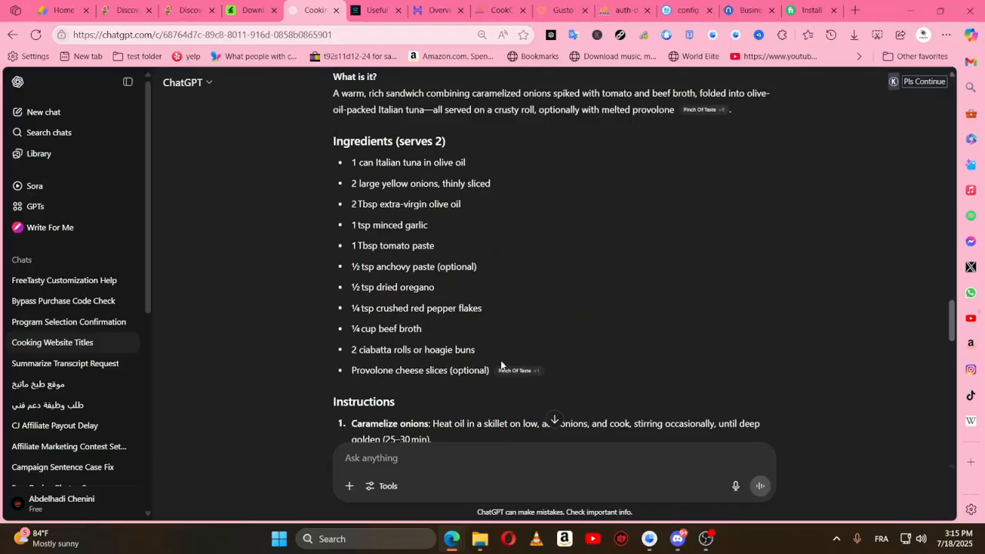
pyautogui.moveTo(478, 351); pyautogui.dragTo(352, 163)
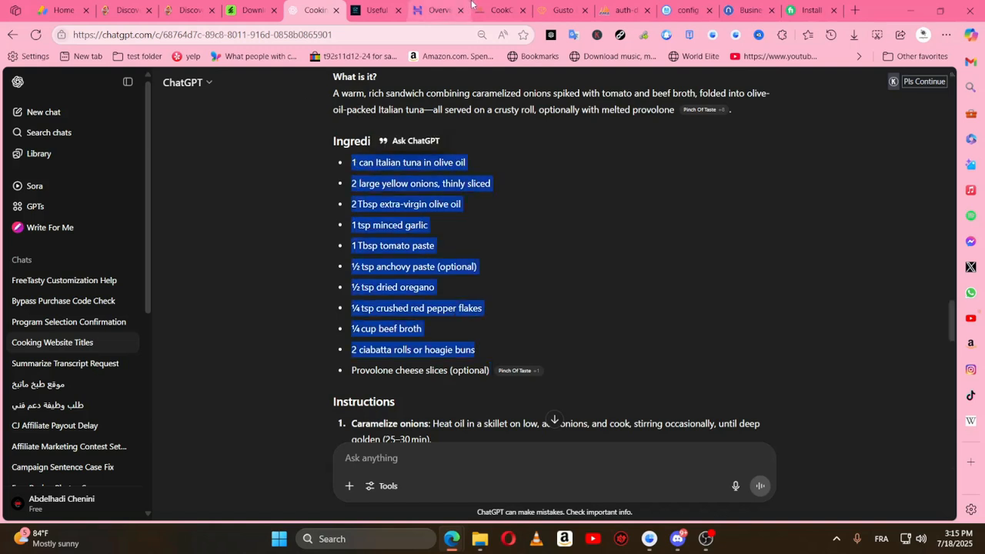
pyautogui.click(500, 10)
pyautogui.scroll(-1, 327, 240)
pyautogui.hotkey('ctrl', 'v')
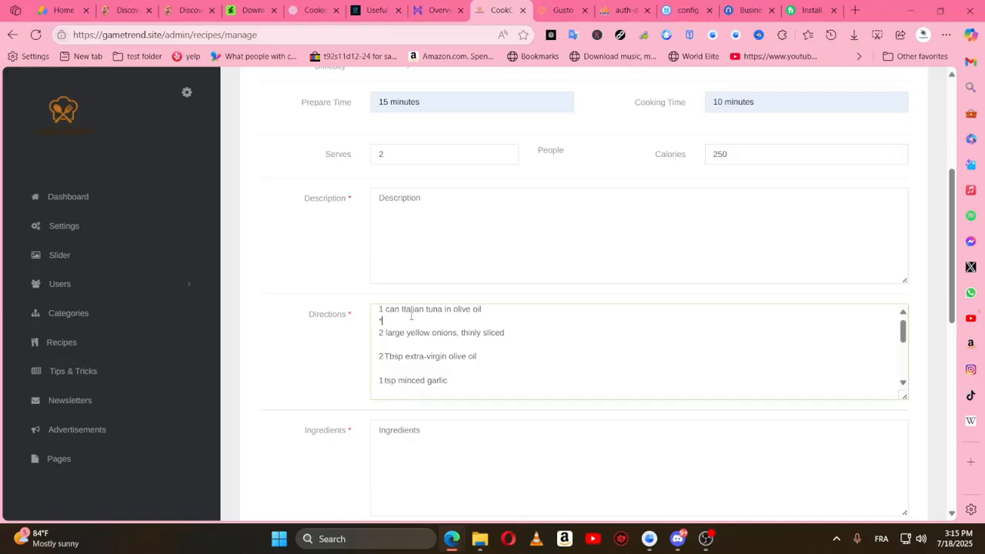
pyautogui.press('BackSpace')
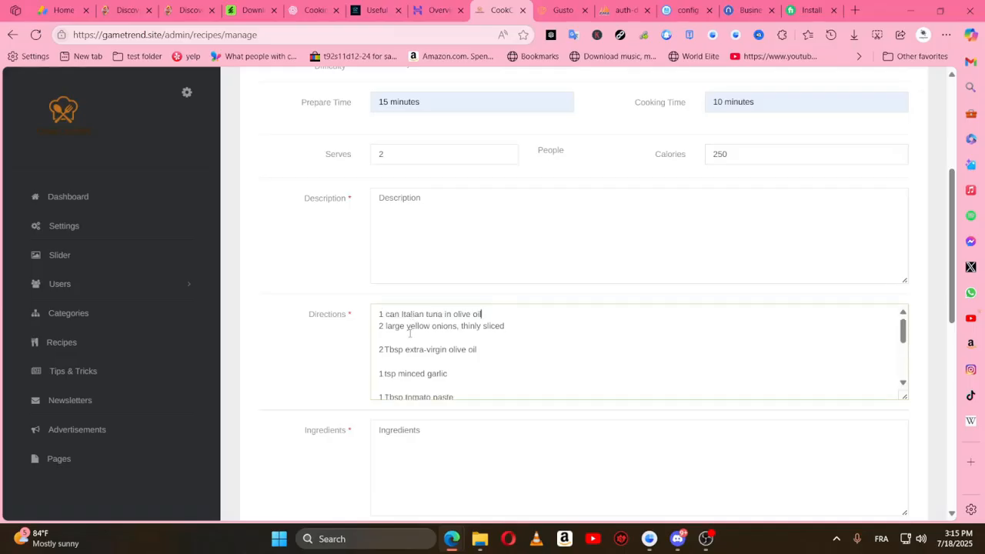
pyautogui.press('BackSpace')
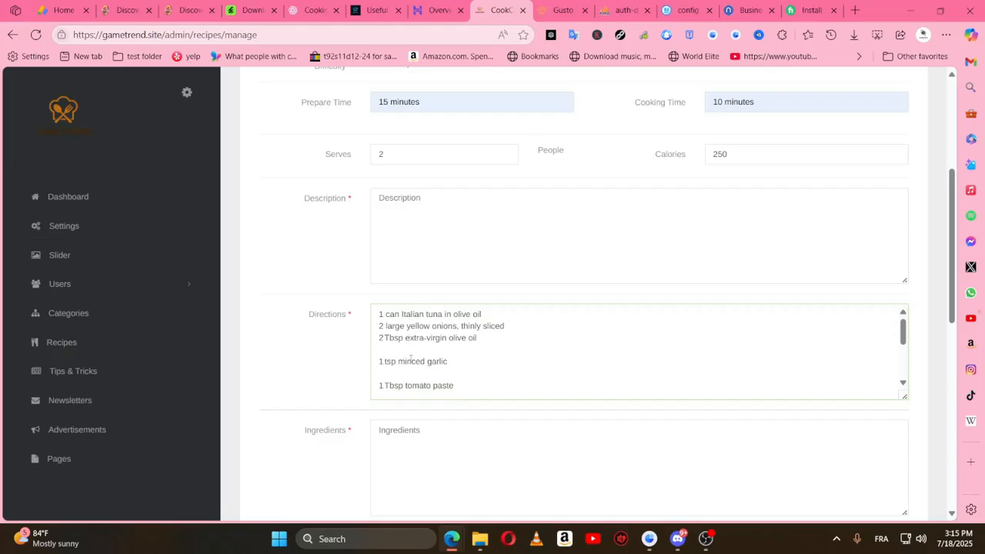
pyautogui.press('BackSpace')
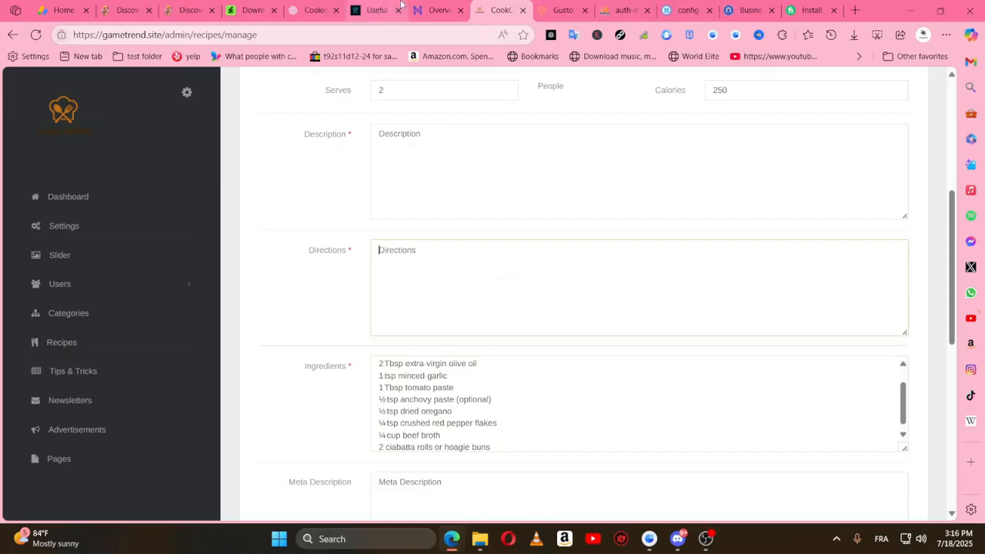
# - Copy the six sandwich instructions, Caramelize onions to Serve hot, from ChatGPT for the recipe's Directions
pyautogui.click(313, 10)
pyautogui.scroll(-3, 499, 230)
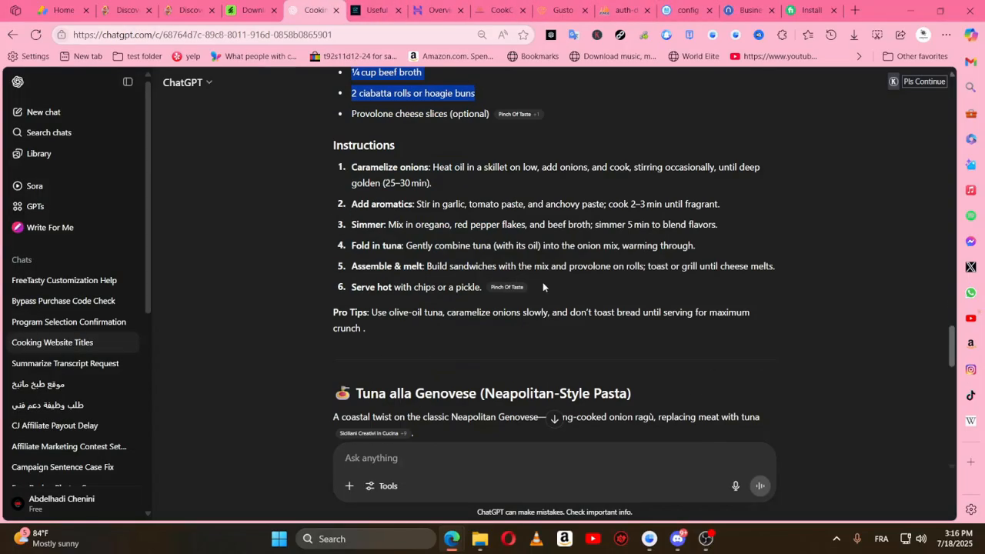
pyautogui.moveTo(484, 291); pyautogui.dragTo(347, 171)
pyautogui.click(499, 10)
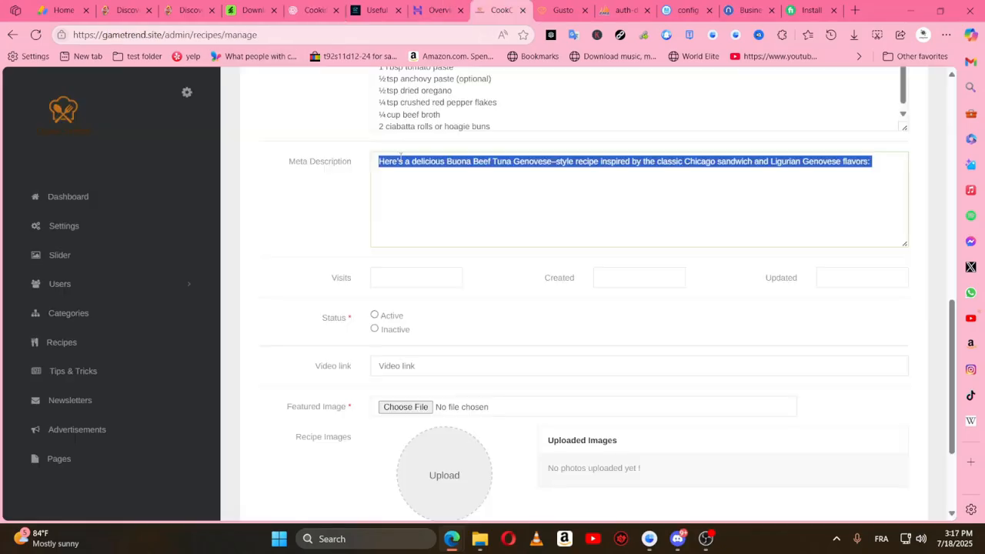
# - Fill in the Meta Description with ChatGPT's introductory sentence about the recipe and set the Status to Active
pyautogui.click(400, 183)
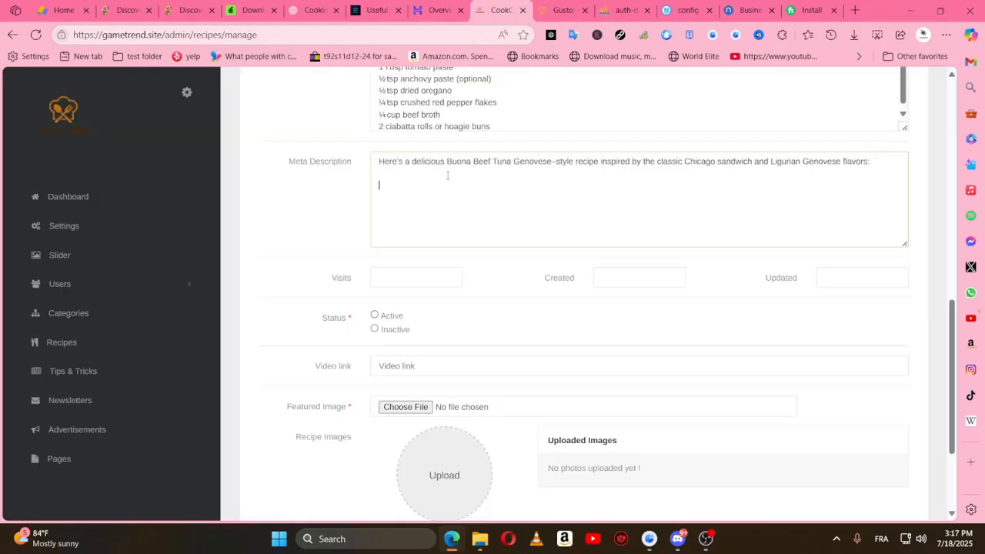
pyautogui.scroll(-2, 447, 175)
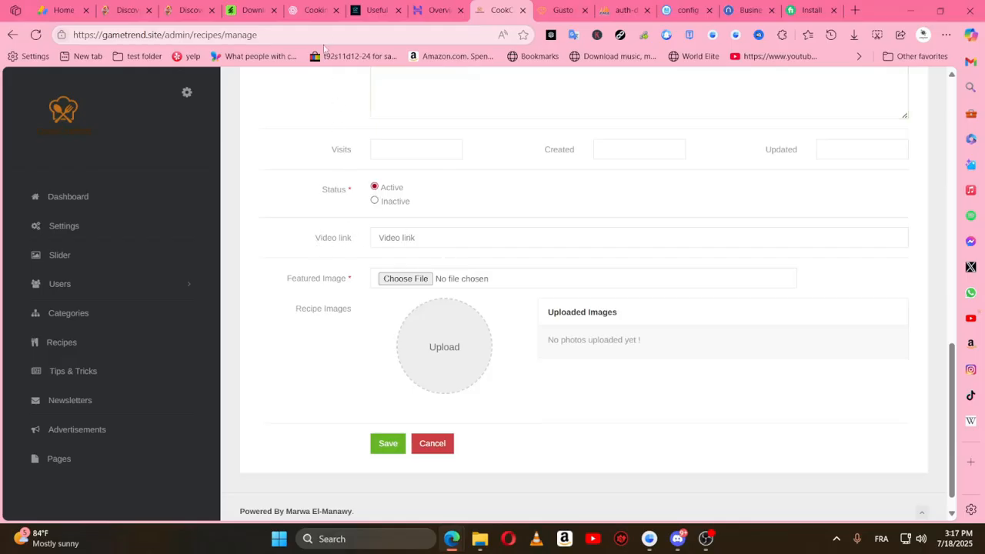
# - Fill in the recipe's Video link with the YouTube address of the tuna-based Genovese sauce video shown in ChatGPT
pyautogui.click(315, 10)
pyautogui.scroll(-10, 420, 267)
pyautogui.scroll(-8, 419, 267)
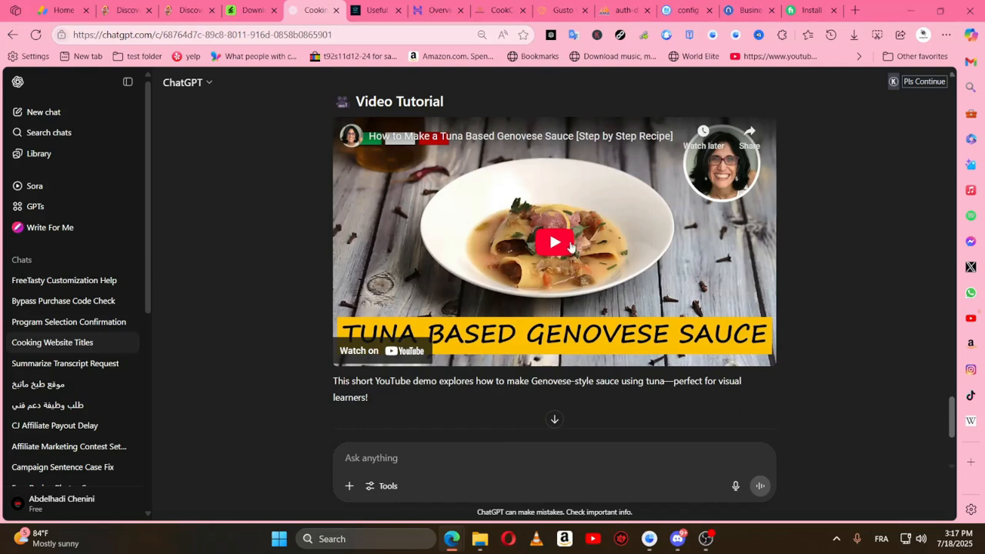
pyautogui.rightClick(580, 243)
pyautogui.click(623, 236)
pyautogui.click(496, 10)
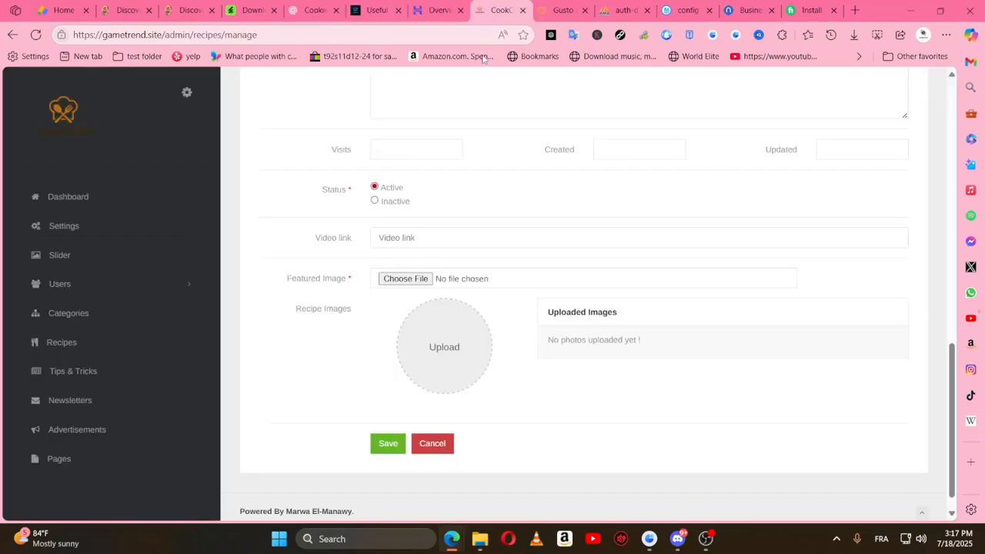
pyautogui.click(412, 230)
pyautogui.write('https://youtu.be/L42YZ5lCZVI')
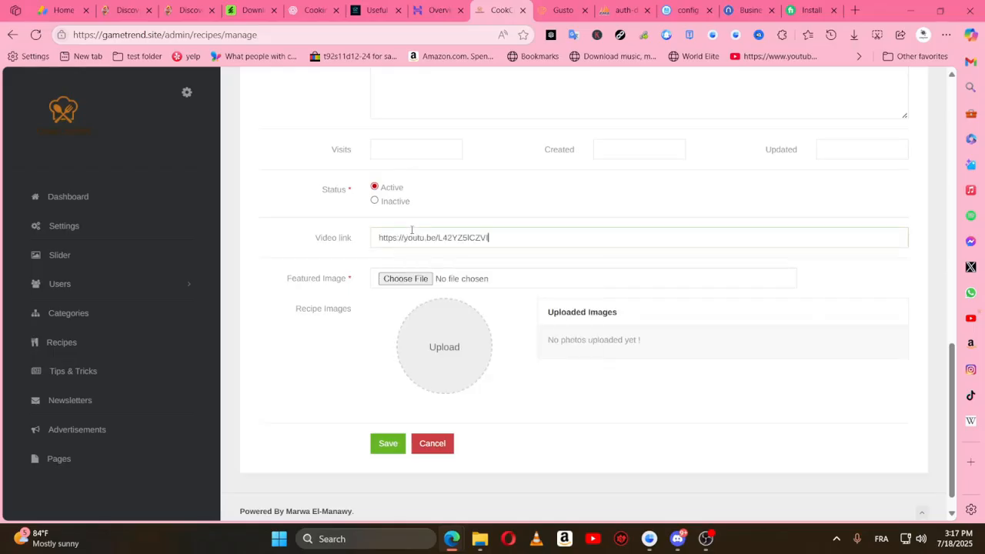
pyautogui.scroll(-1, 312, 252)
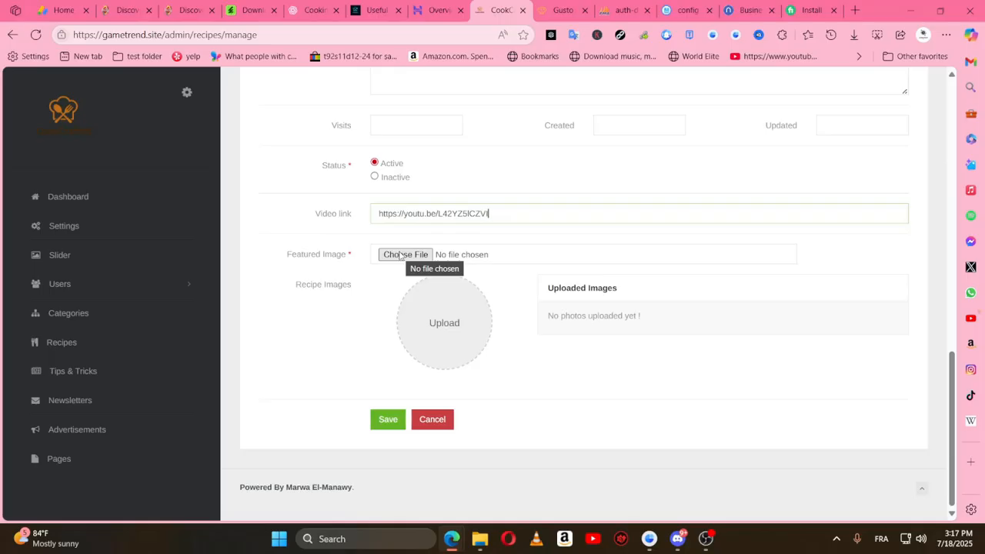
pyautogui.click(405, 255)
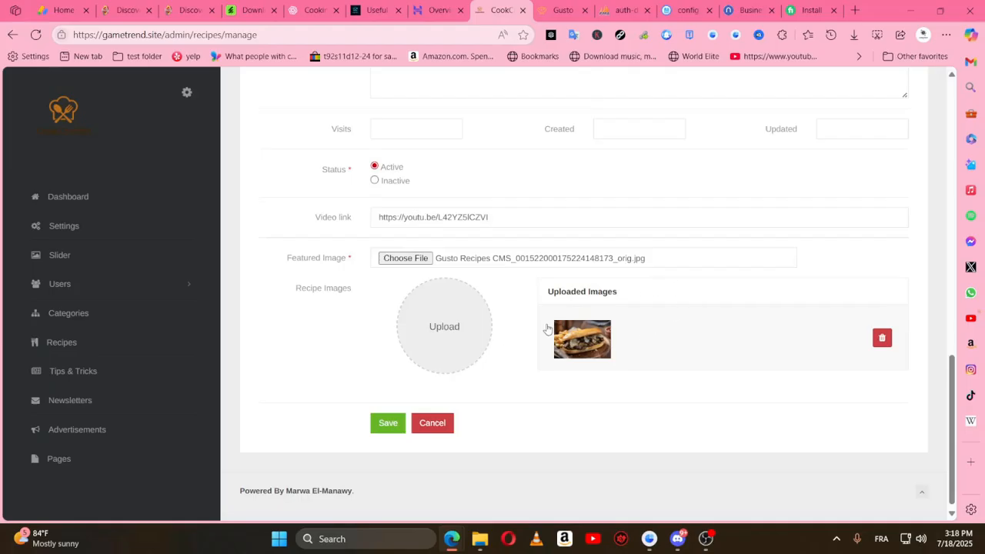
pyautogui.click(388, 428)
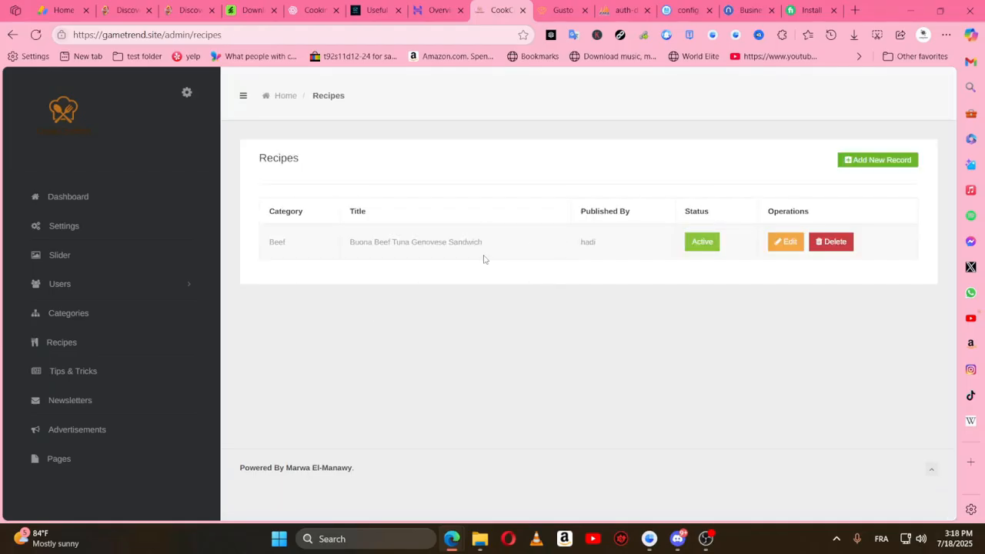
# - Reload the public website and open the Buona Beef Tuna Genovese Sandwich page to check its details, video and ingredients
pyautogui.click(547, 6)
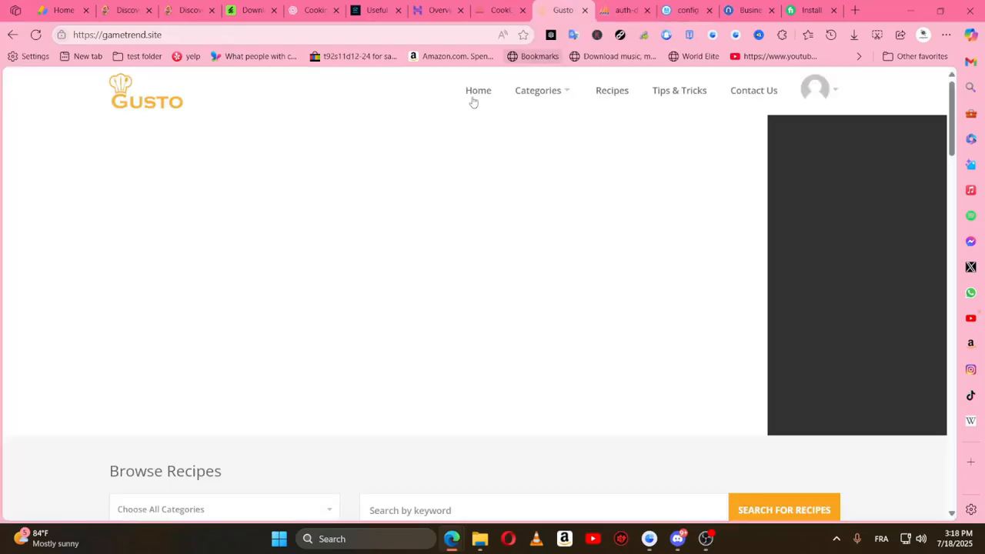
pyautogui.click(36, 35)
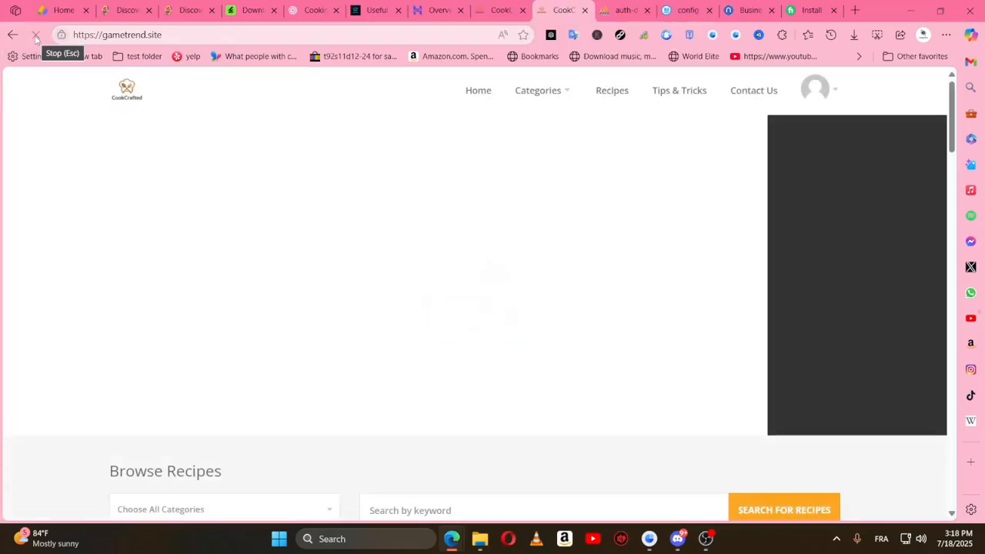
pyautogui.scroll(-5, 254, 224)
pyautogui.click(228, 222)
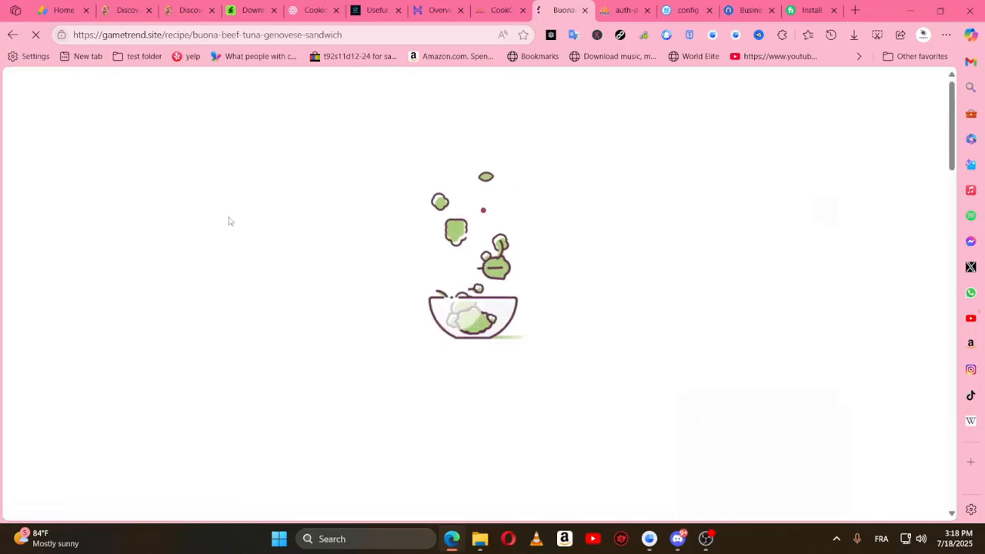
pyautogui.scroll(-5, 229, 217)
pyautogui.scroll(-3, 254, 220)
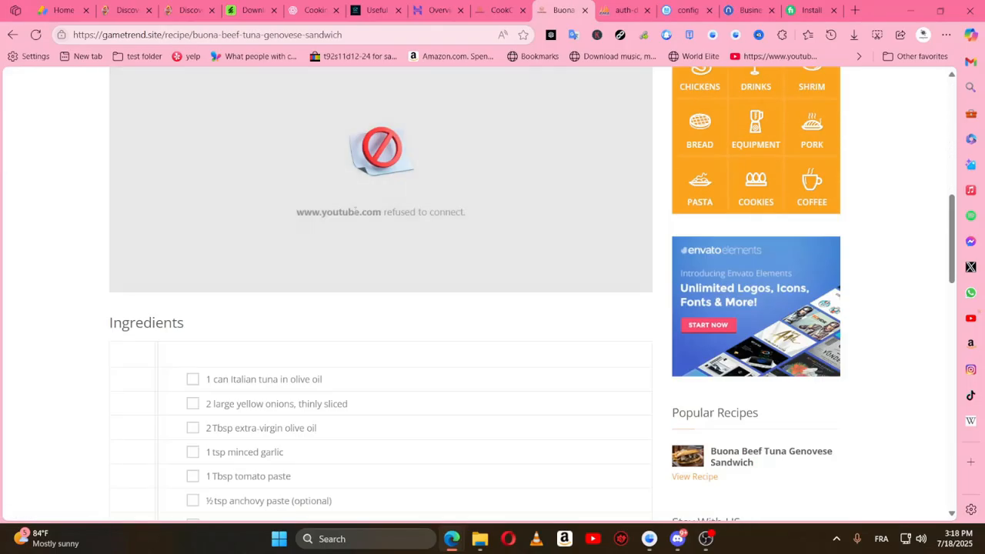
pyautogui.scroll(3, 331, 254)
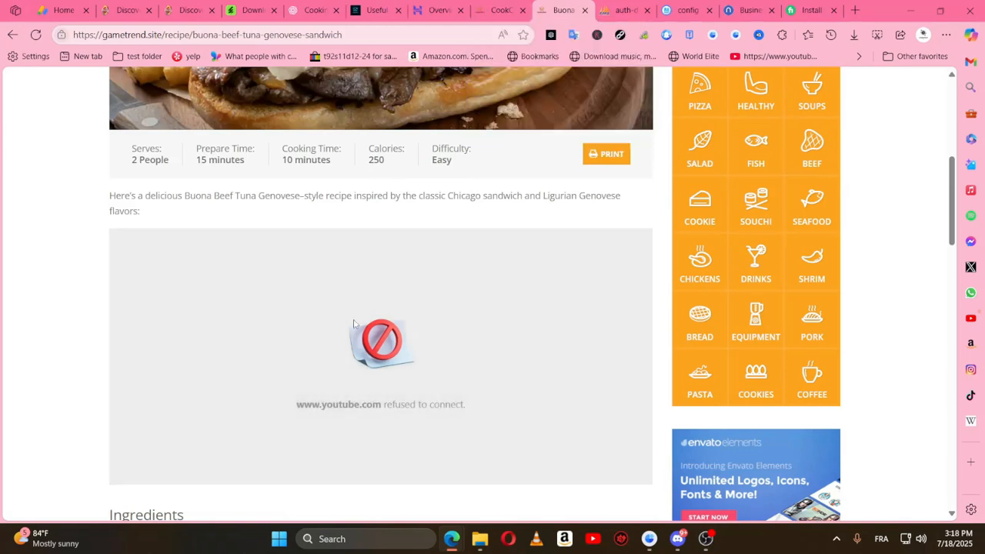
# - Reopen the Buona Beef Tuna Genovese Sandwich record to check its Video link, and return to the recipes list
pyautogui.click(499, 7)
pyautogui.click(776, 239)
pyautogui.scroll(-10, 554, 254)
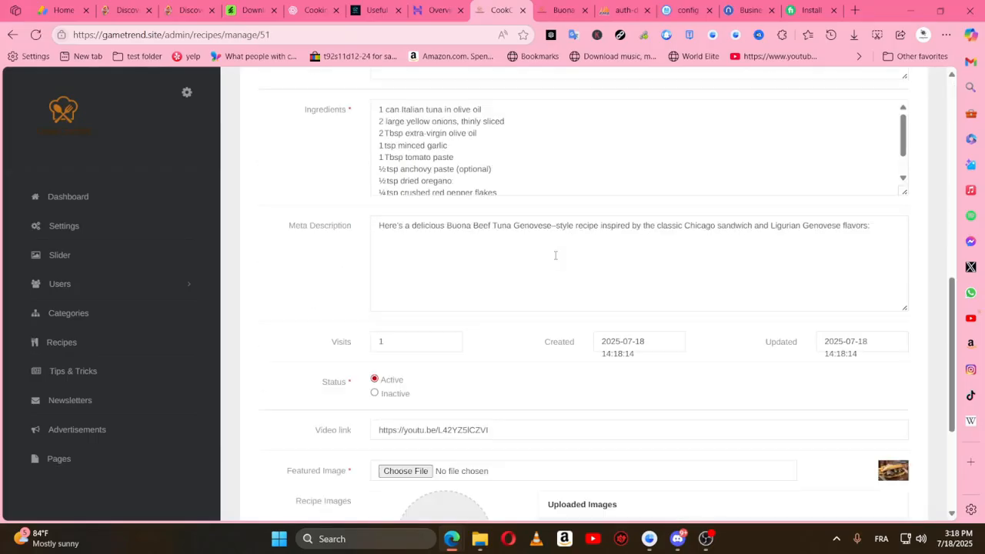
pyautogui.moveTo(520, 231); pyautogui.dragTo(381, 235)
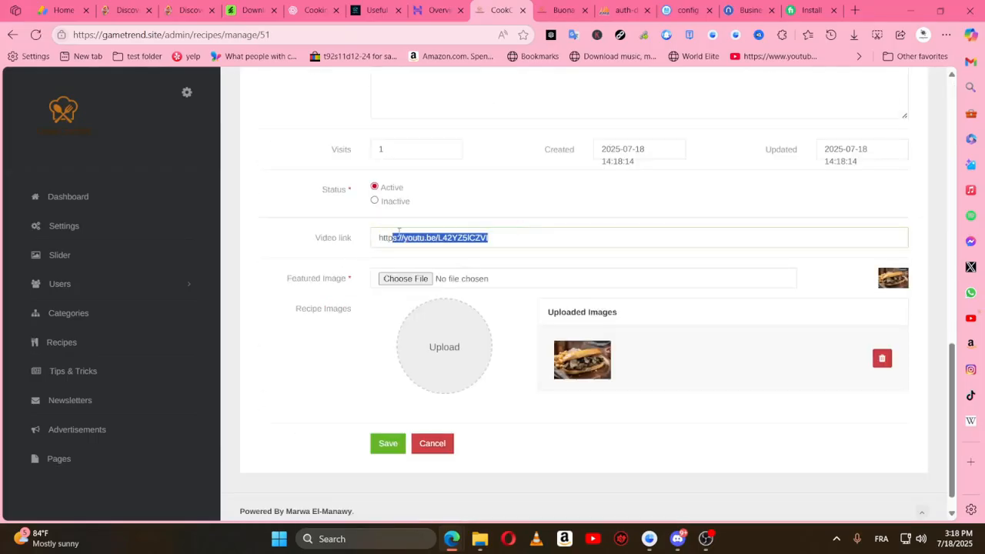
pyautogui.click(37, 342)
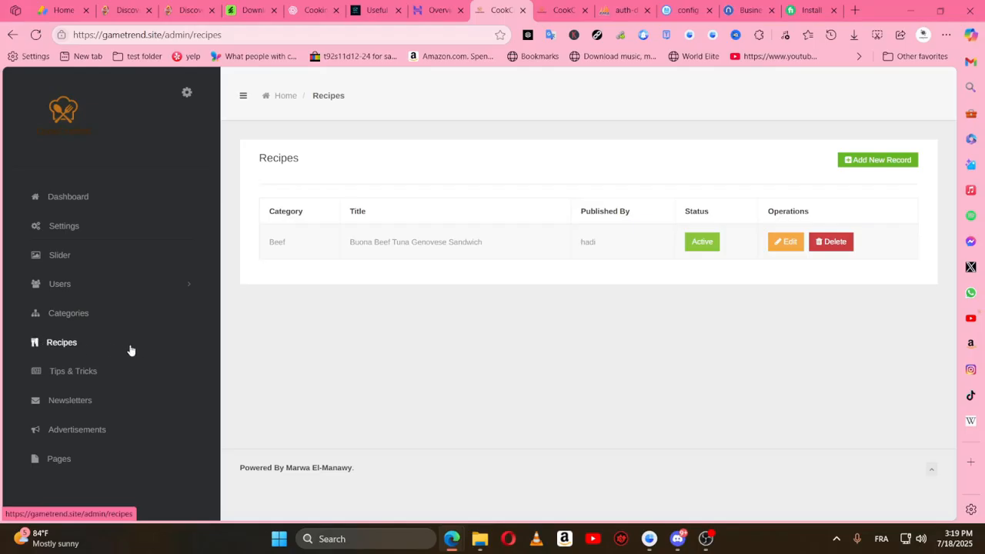
# - Start a new record in Tips & Tricks and view its Title, Permlink, Short Description and Description fields
pyautogui.click(73, 373)
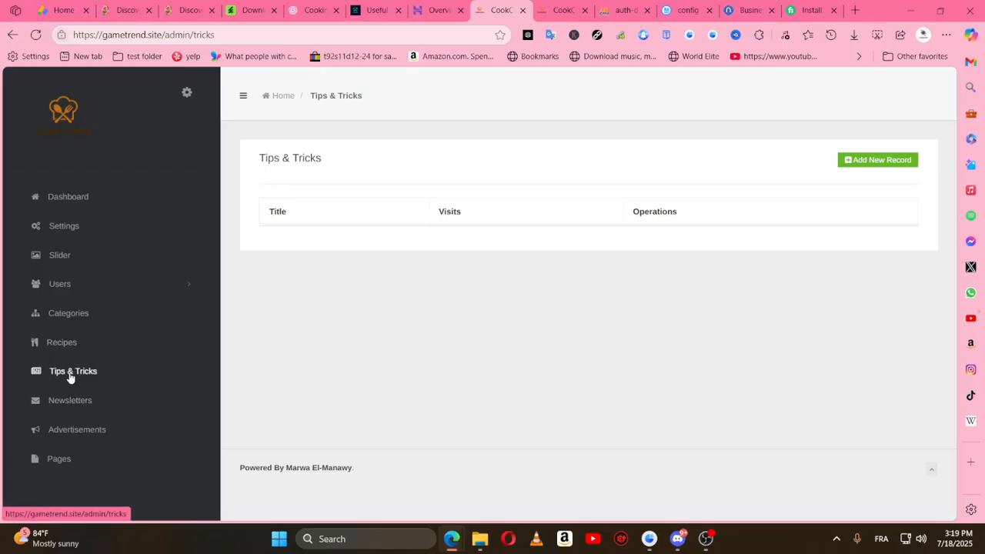
pyautogui.click(860, 161)
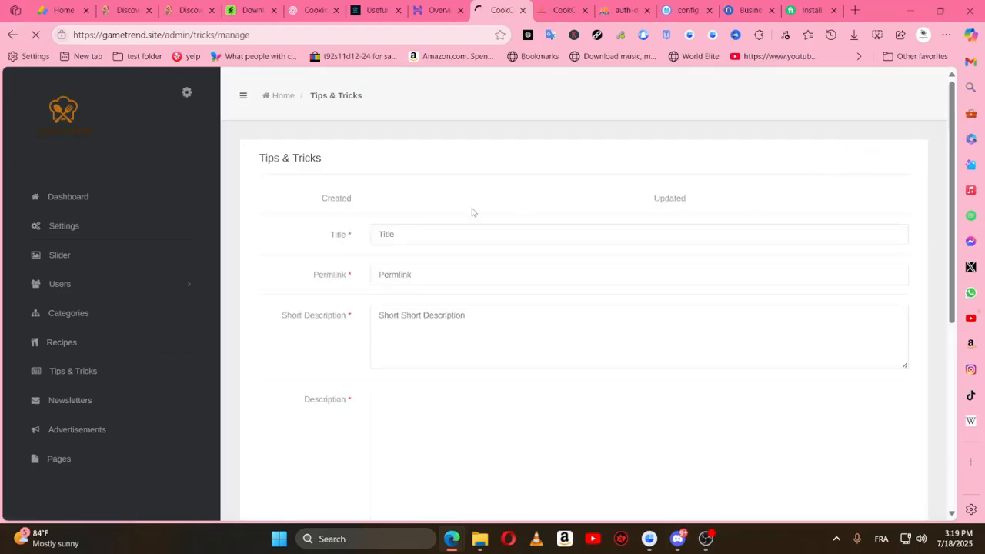
pyautogui.scroll(-2, 330, 191)
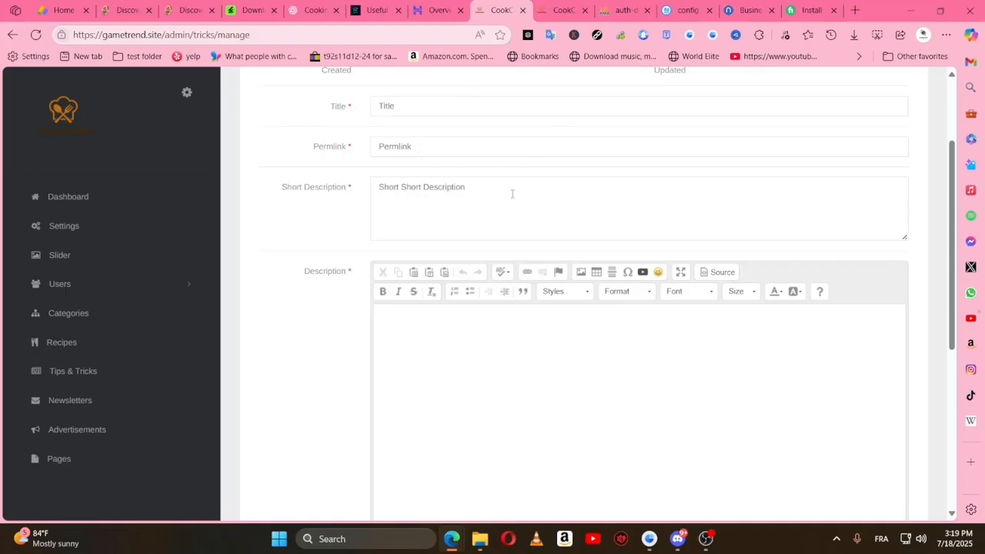
# - Enlarge the Description editor and examine the remaining Tips & Tricks fields: Image, Meta Description, Tags and Status
pyautogui.scroll(-2, 438, 254)
pyautogui.click(438, 254)
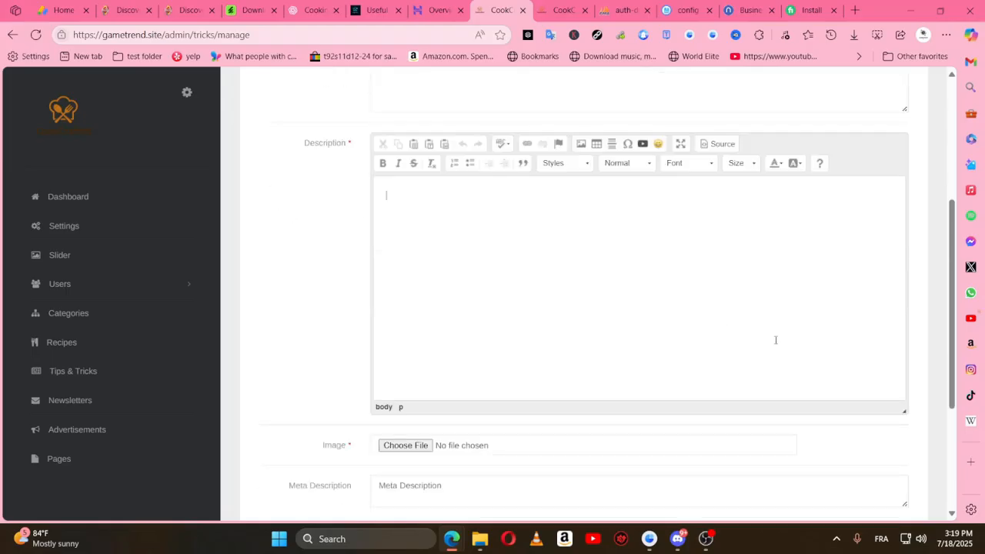
pyautogui.moveTo(903, 410); pyautogui.dragTo(902, 550)
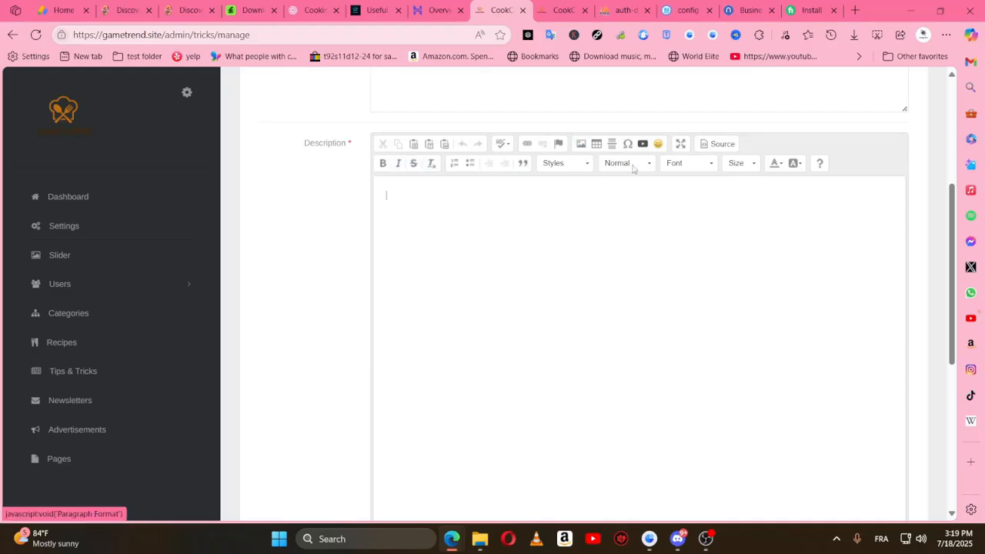
pyautogui.scroll(-3, 637, 204)
pyautogui.scroll(-2, 637, 204)
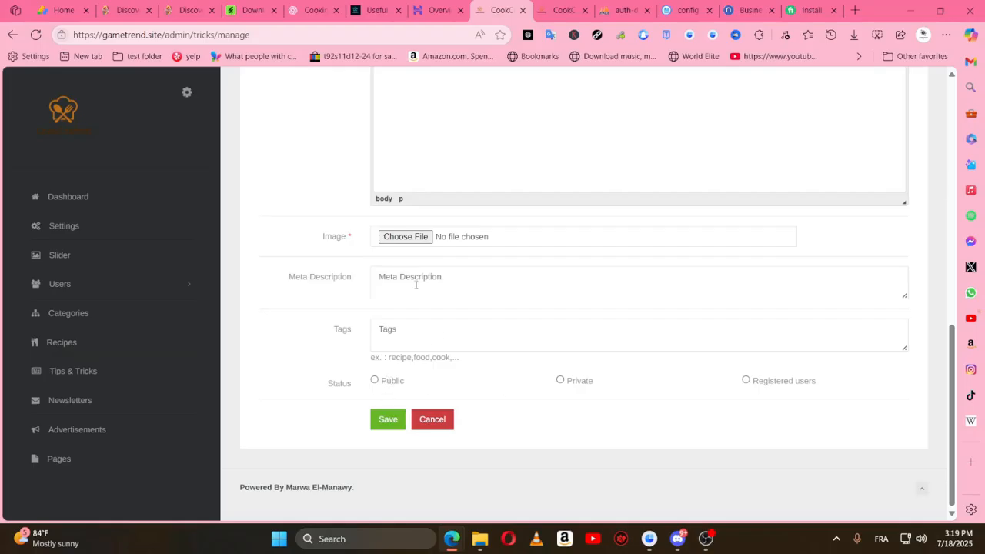
pyautogui.click(404, 419)
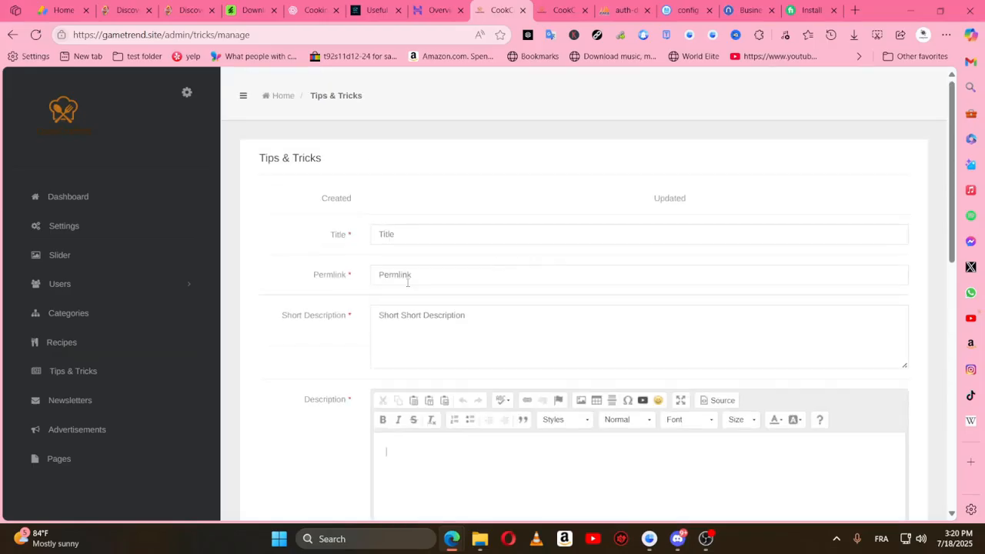
# - Start a new Advertisements record with location Home Footer and type Image, and examine its Image URL and Upload Image fields
pyautogui.click(91, 432)
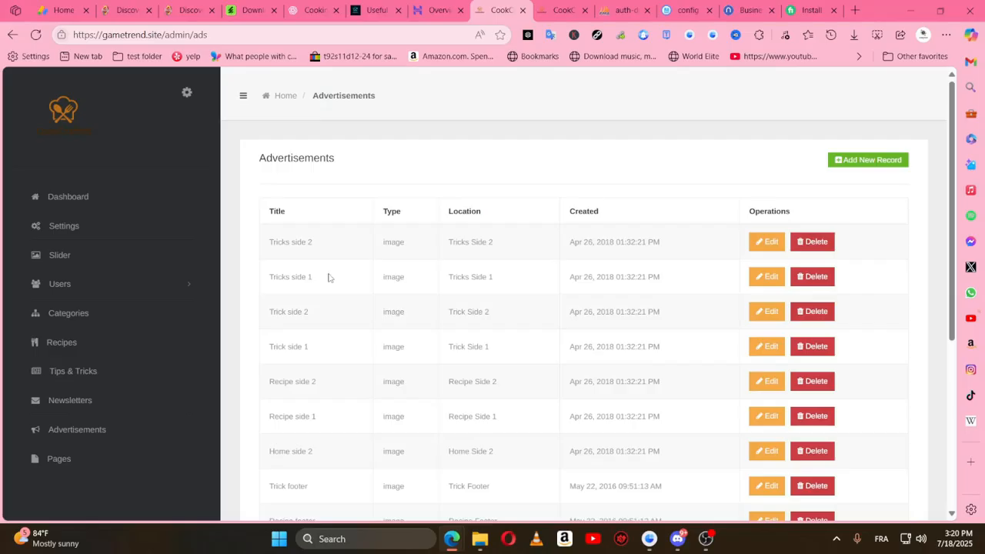
pyautogui.click(842, 158)
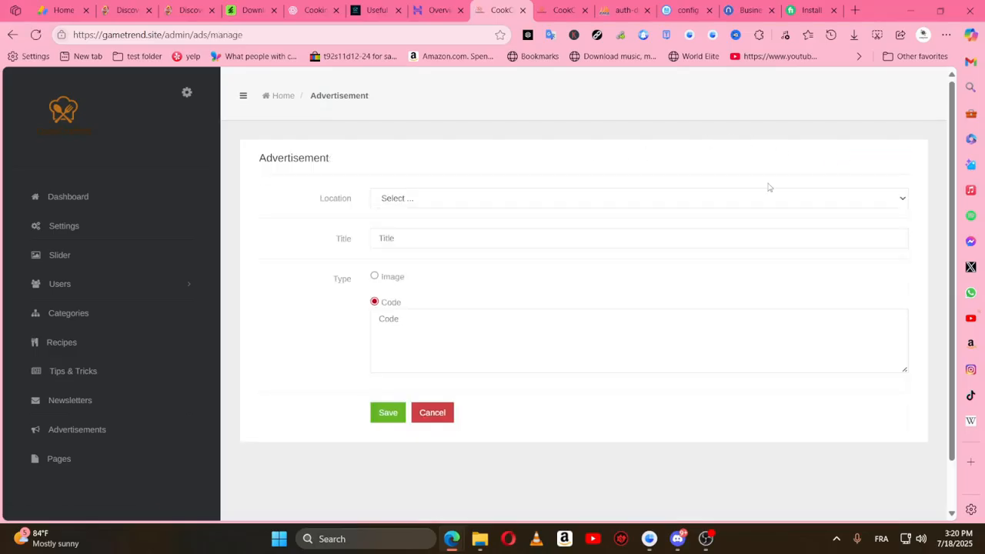
pyautogui.click(436, 199)
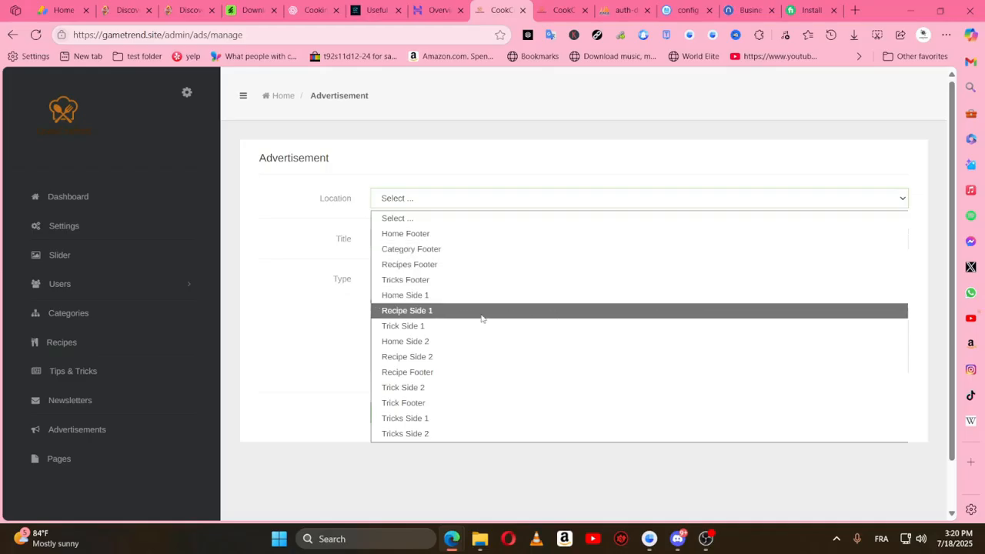
pyautogui.click(478, 233)
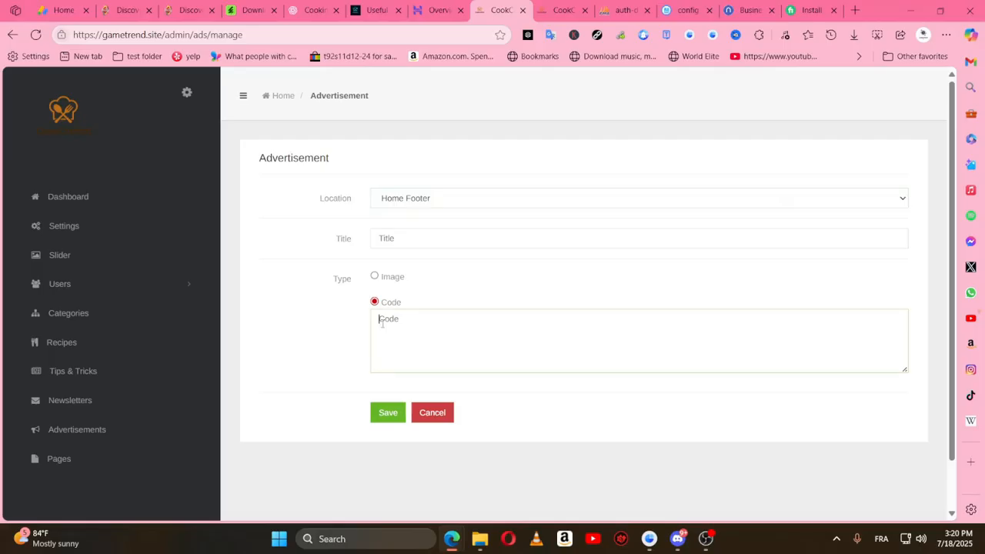
pyautogui.click(375, 276)
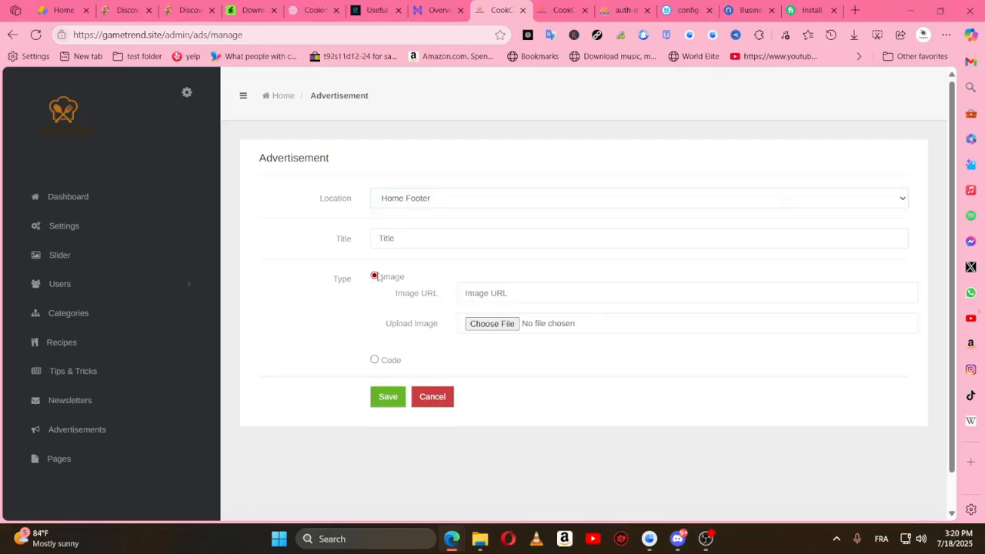
pyautogui.click(478, 292)
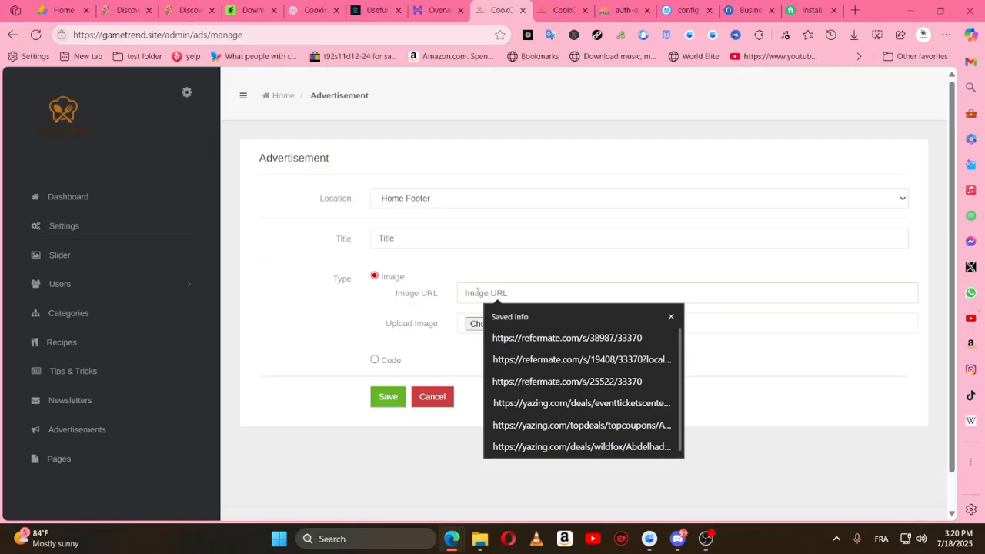
pyautogui.click(425, 304)
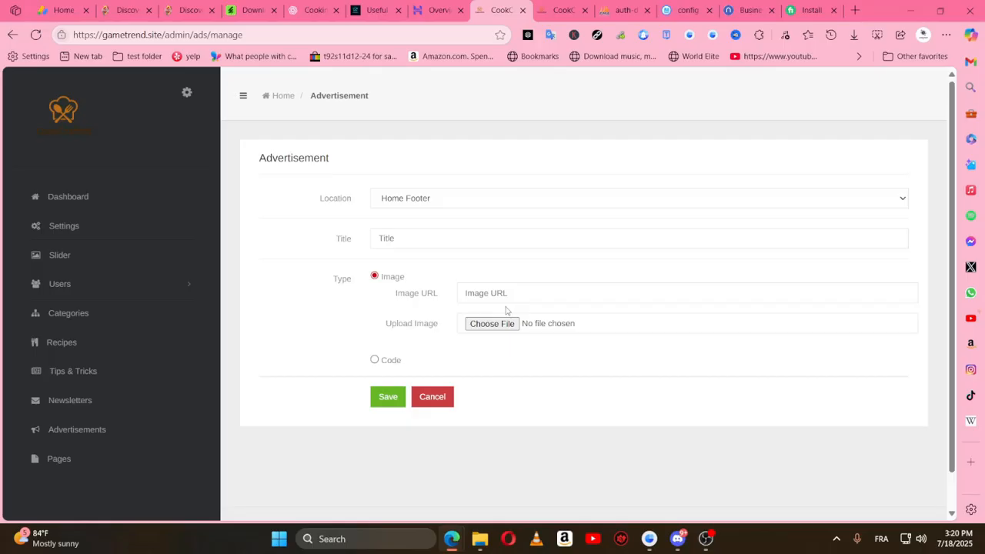
# - Open the Terms & Condition page record for editing, copy its title and clear all of its content
pyautogui.click(48, 460)
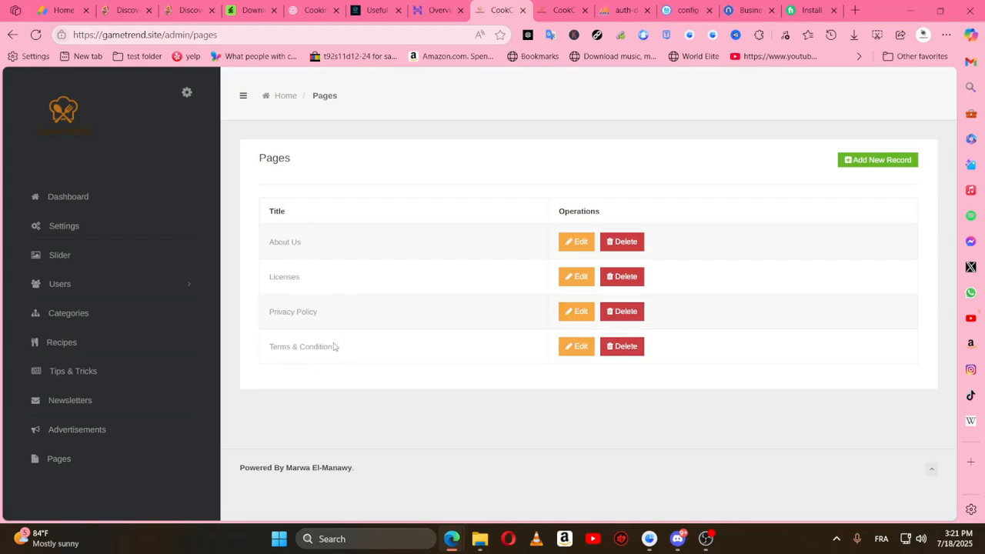
pyautogui.click(577, 347)
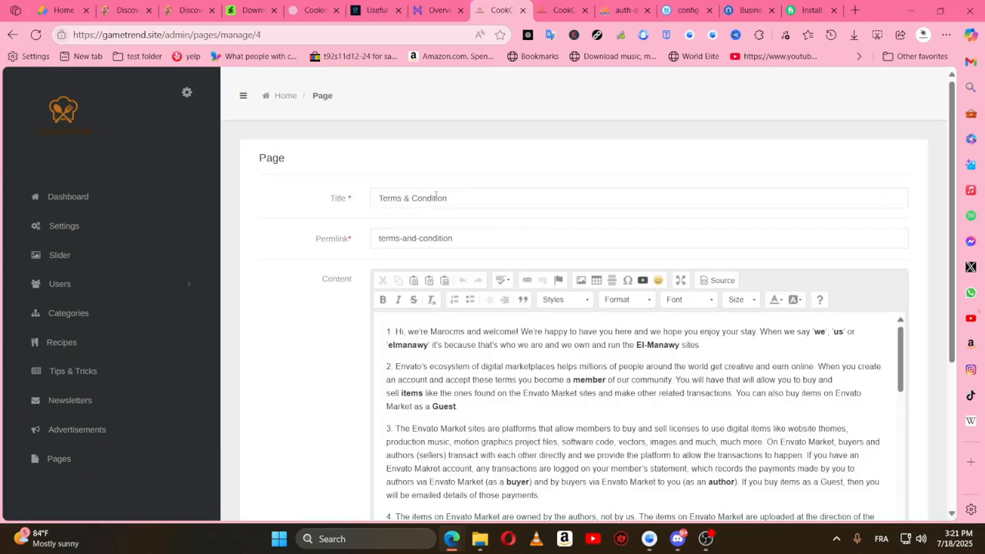
pyautogui.tripleClick(437, 198)
pyautogui.hotkey('ctrl', 'c')
pyautogui.click(441, 344)
pyautogui.hotkey('ctrl', 'a')
pyautogui.press('Delete')
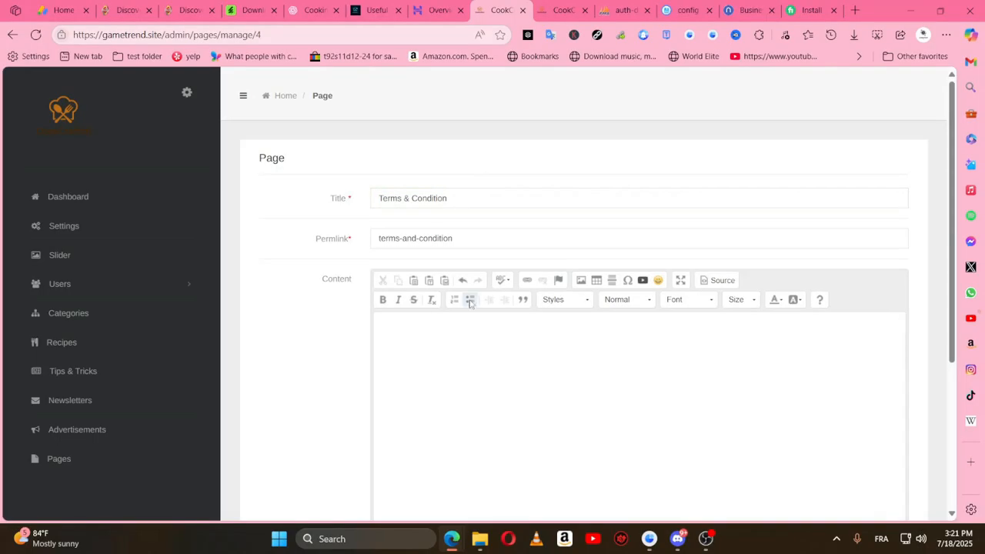
# - Switch to the Online Toolz site, search its tools for "Terms" and open the Terms of Service Generator
pyautogui.click(377, 10)
pyautogui.click(502, 330)
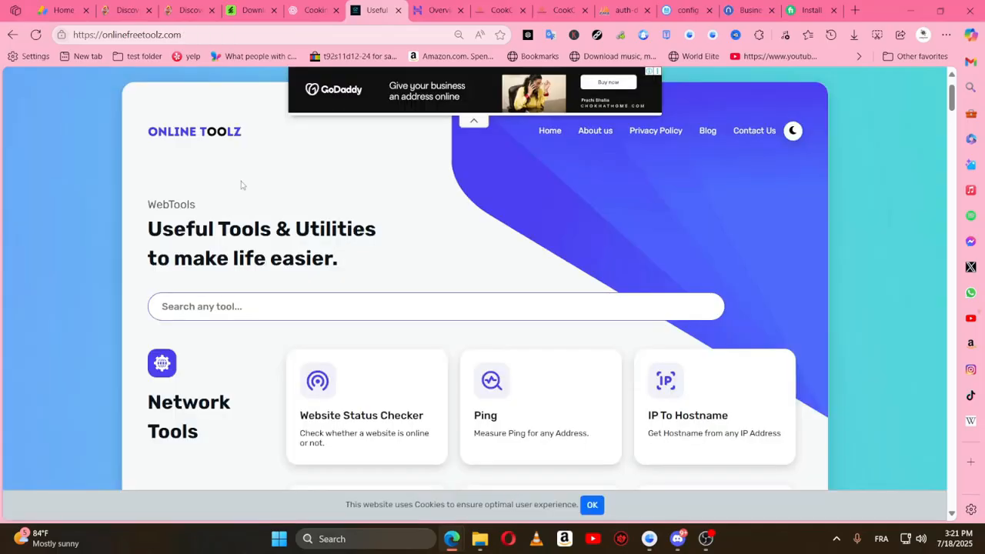
pyautogui.click(254, 296)
pyautogui.hotkey('ctrl', 'v')
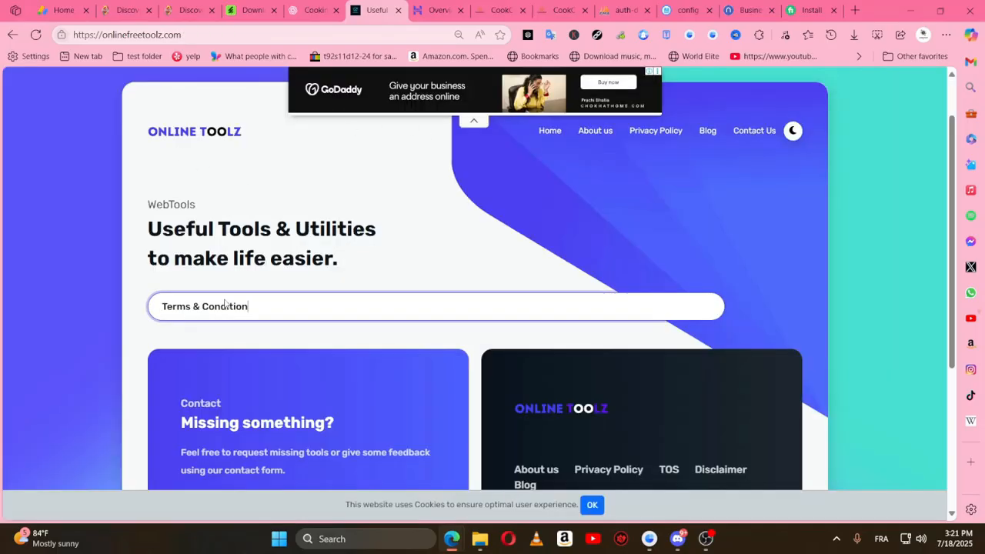
pyautogui.press('BackSpace')
pyautogui.press('BackSpace')
pyautogui.press('BackSpace')
pyautogui.press('BackSpace')
pyautogui.press('BackSpace')
pyautogui.press('BackSpace')
pyautogui.press('BackSpace')
pyautogui.press('BackSpace')
pyautogui.press('BackSpace')
pyautogui.press('BackSpace')
pyautogui.press('BackSpace')
pyautogui.press('BackSpace')
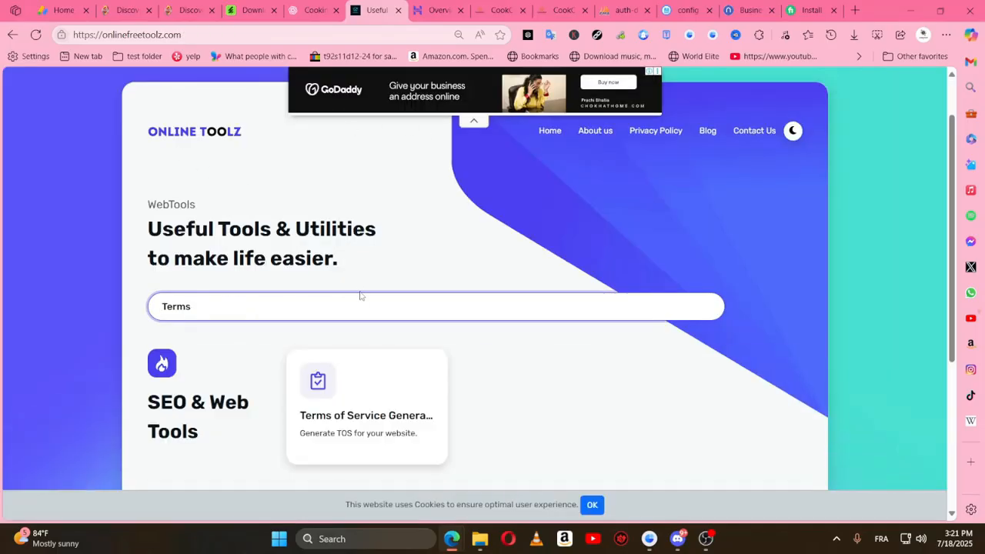
pyautogui.click(370, 402)
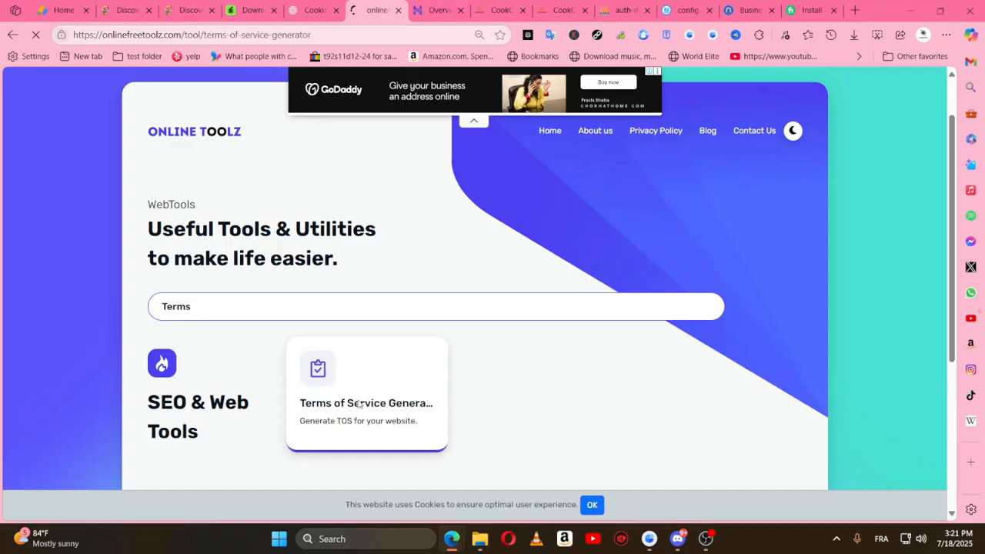
# - Generate the Terms of Service with the form fields left blank and copy the resulting text
pyautogui.scroll(-3, 249, 257)
pyautogui.scroll(-2, 178, 218)
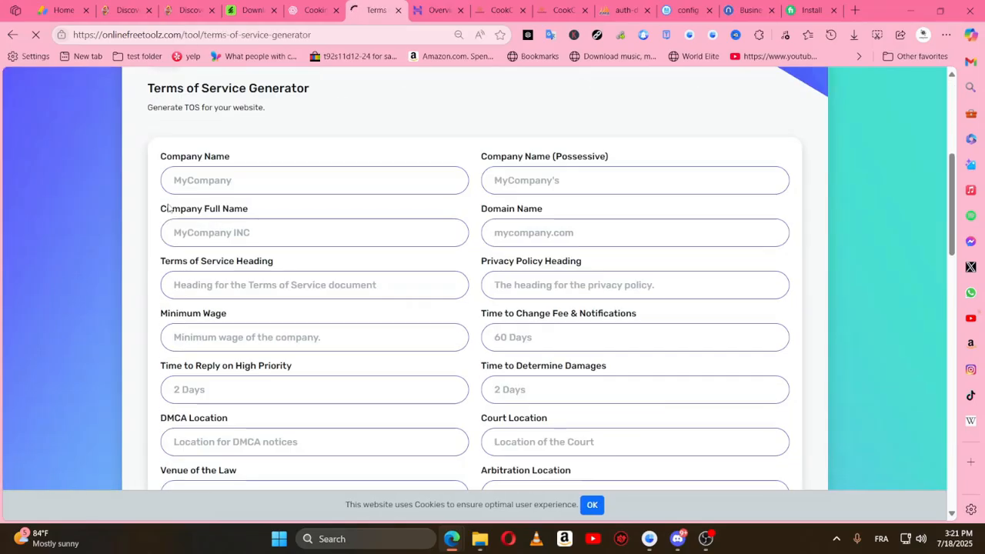
pyautogui.scroll(-3, 474, 305)
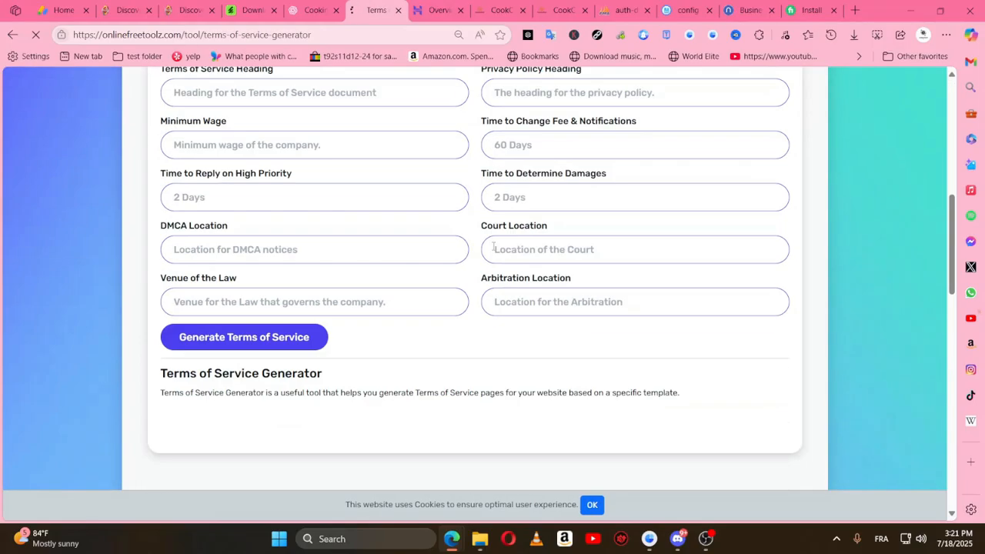
pyautogui.click(263, 338)
pyautogui.moveTo(165, 83); pyautogui.dragTo(578, 370)
pyautogui.hotkey('ctrl', 'c')
# - Return to the gametrend.site admin, paste the generated terms into the Terms & Condition content and save the page
pyautogui.click(499, 11)
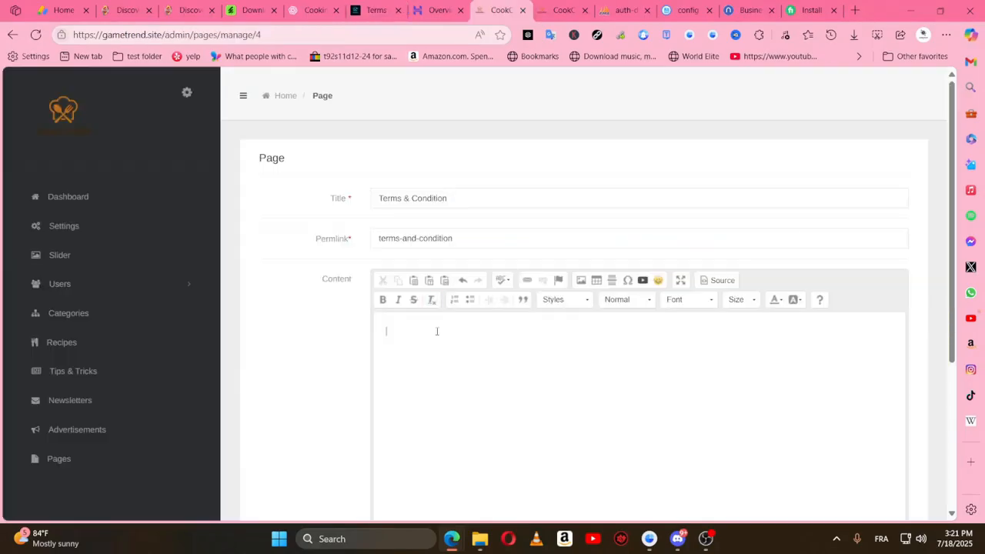
pyautogui.click(444, 387)
pyautogui.hotkey('ctrl', 'v')
pyautogui.scroll(-4, 445, 388)
pyautogui.click(385, 355)
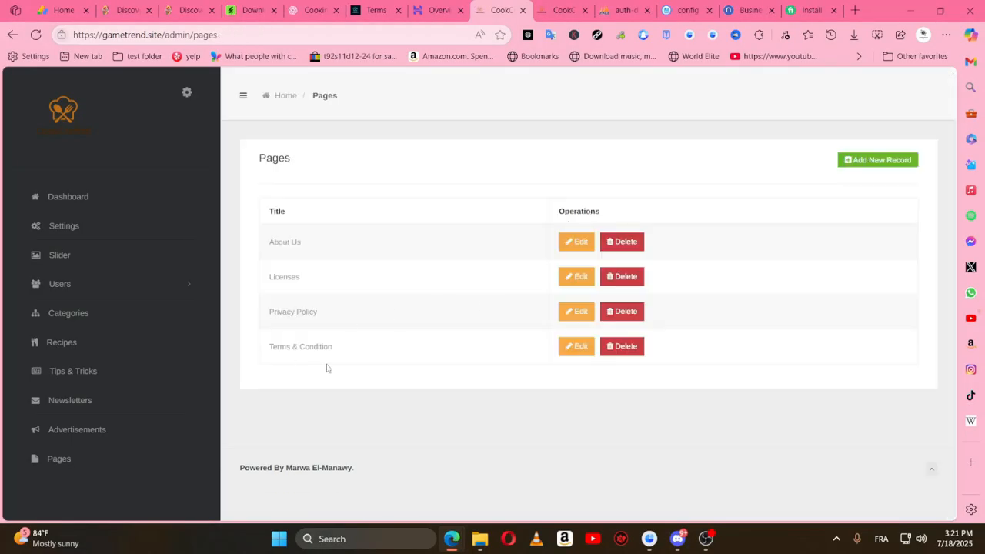
# - Open the Privacy Policy page record for editing and select all of its existing content for replacement
pyautogui.click(574, 311)
pyautogui.click(428, 358)
pyautogui.hotkey('ctrl', 'a')
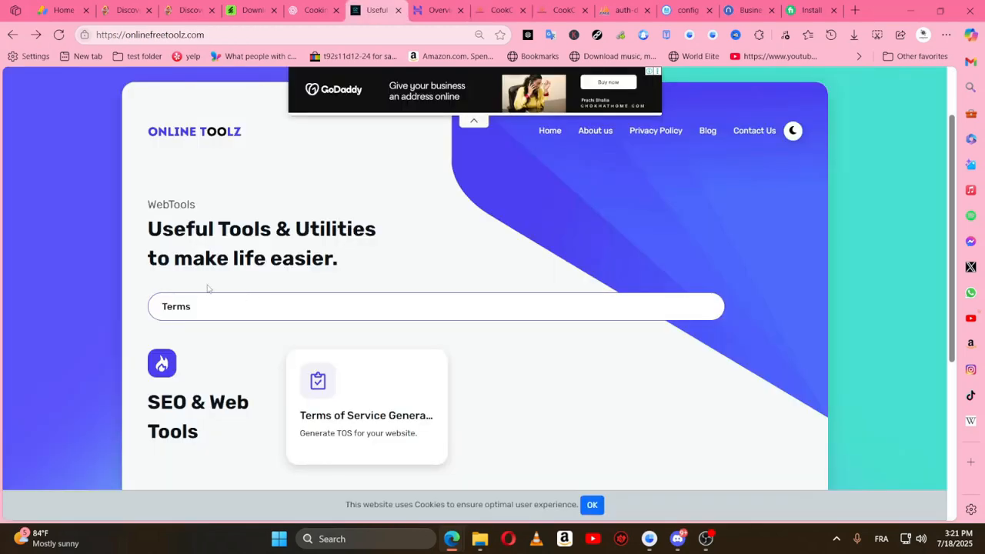
# - Search the Online Toolz site for "priv" and open the Privacy Policy Generator
pyautogui.doubleClick(221, 298)
pyautogui.hotkey('ctrl', 'a')
pyautogui.write('pr')
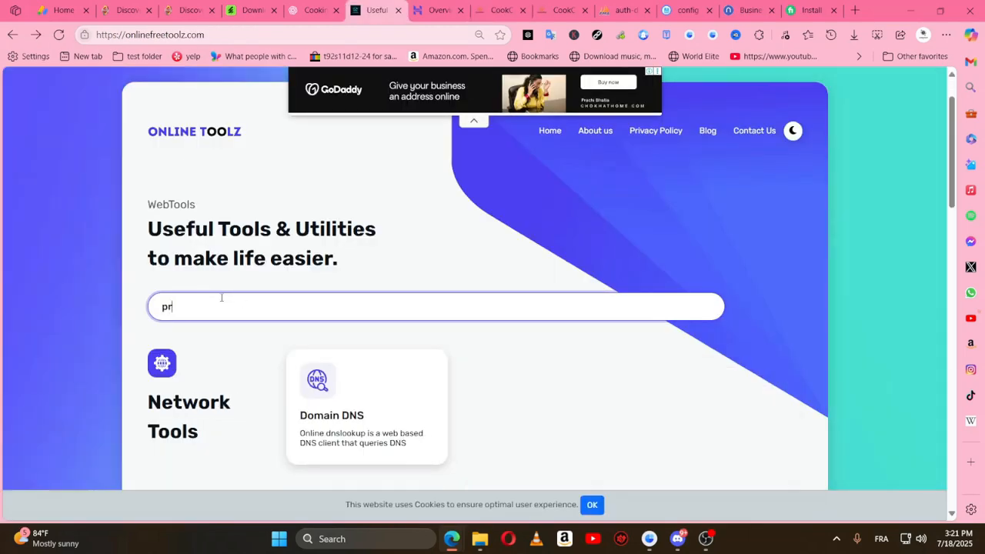
pyautogui.write('ivc')
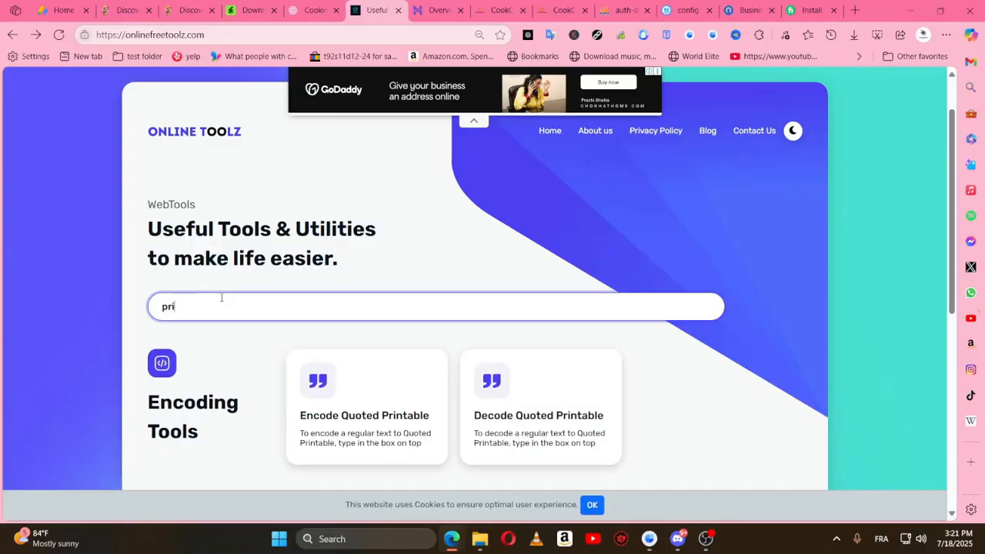
pyautogui.press('BackSpace')
pyautogui.click(376, 386)
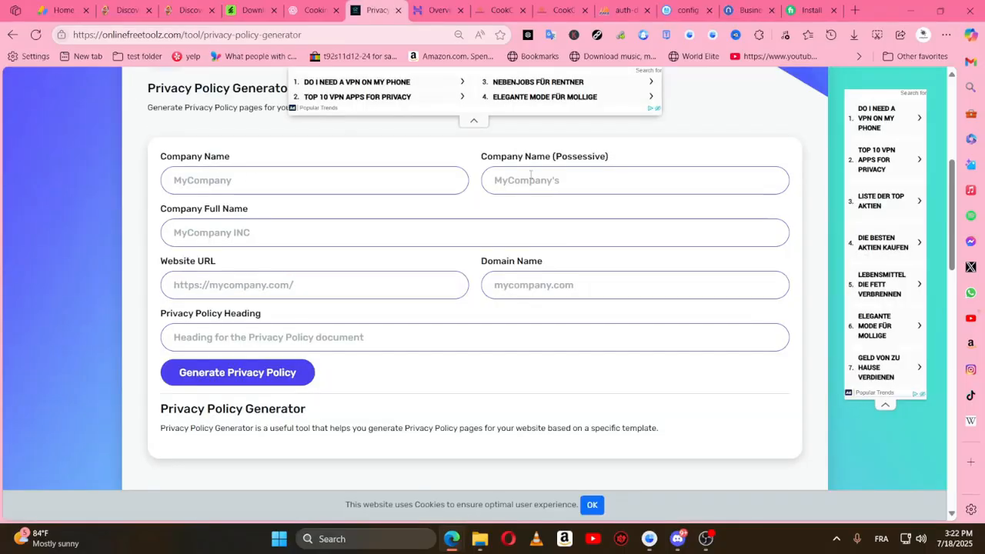
# - Generate the privacy policy with the form fields left blank and copy the whole text down to the Changes section
pyautogui.scroll(-3, 250, 252)
pyautogui.click(249, 188)
pyautogui.scroll(-5, 241, 206)
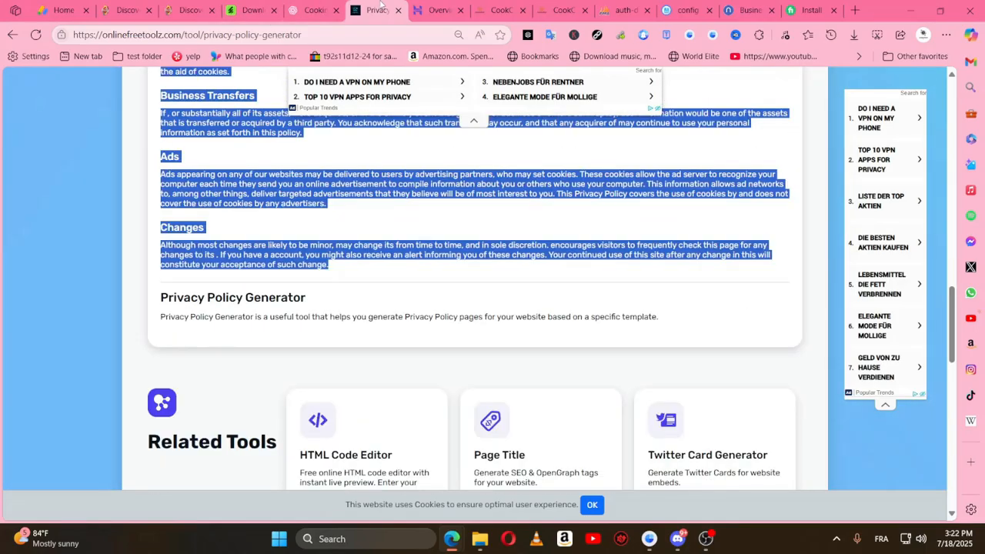
# - Return to the gametrend.site admin, paste the generated policy into the Privacy Policy content and save the page
pyautogui.click(500, 10)
pyautogui.hotkey('ctrl', 'v')
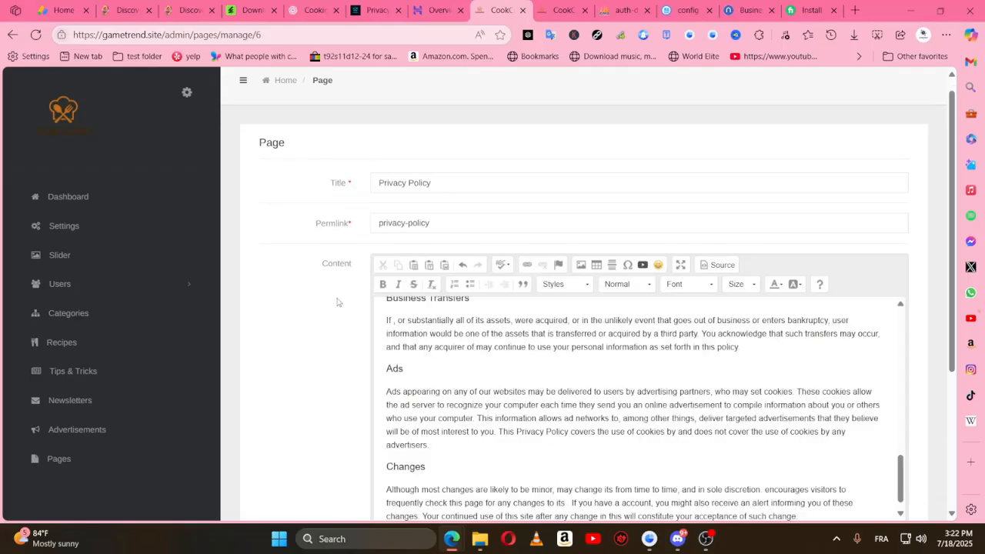
pyautogui.scroll(-2, 337, 303)
pyautogui.click(391, 379)
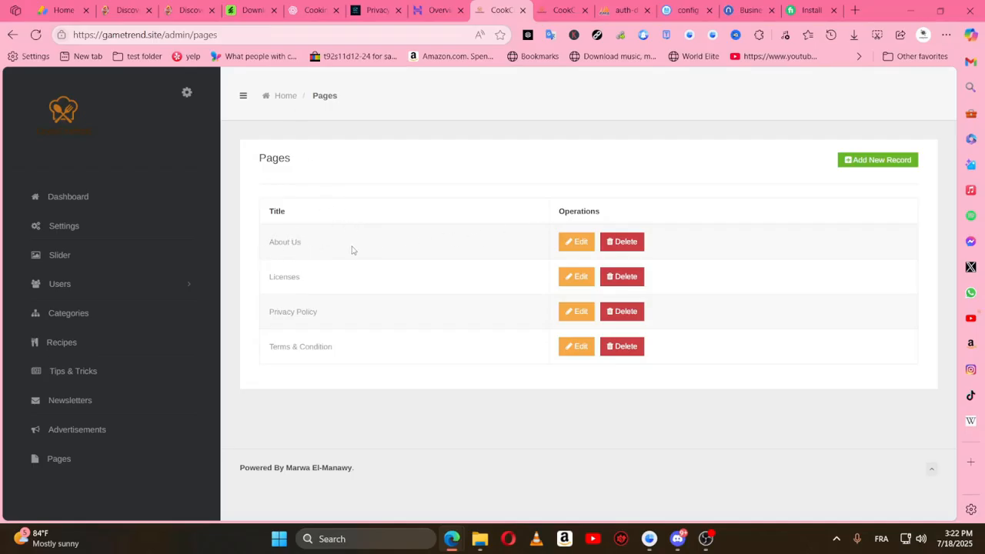
# - Delete the Licenses page from the Pages list
pyautogui.click(604, 275)
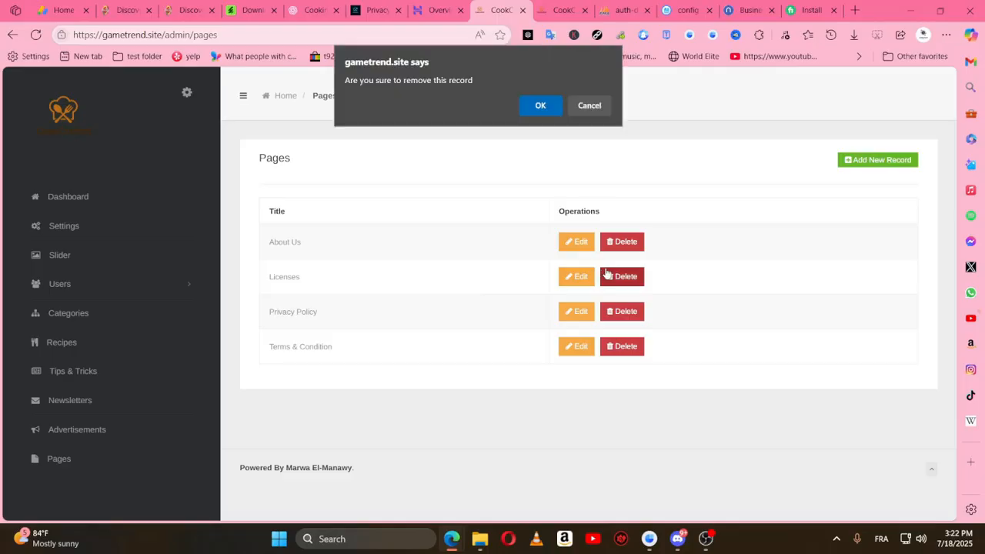
pyautogui.click(531, 106)
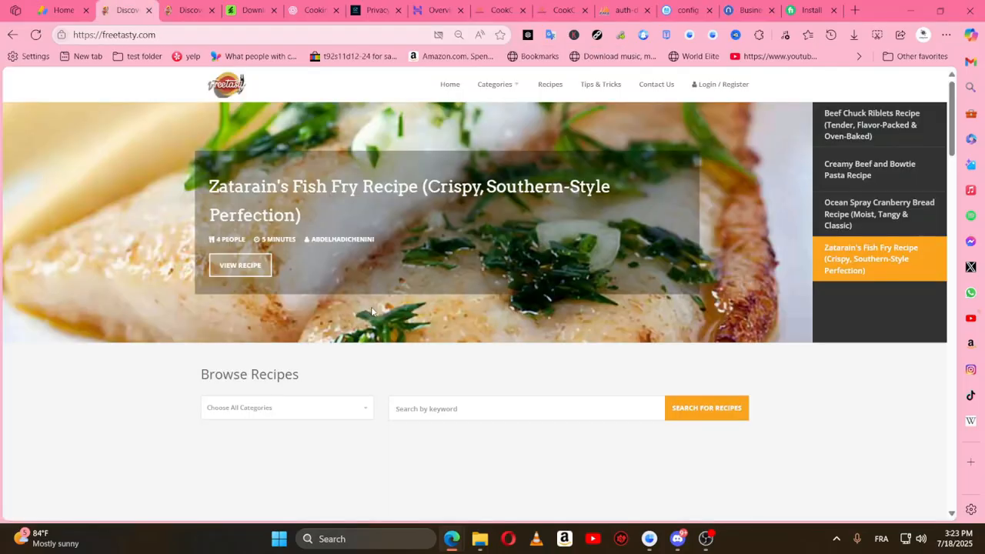
# - Browse the freetasty.com home page's latest recipes, ads and categories, and switch to the Fiverr gig for installing codecanyon scripts
pyautogui.scroll(-2, 372, 311)
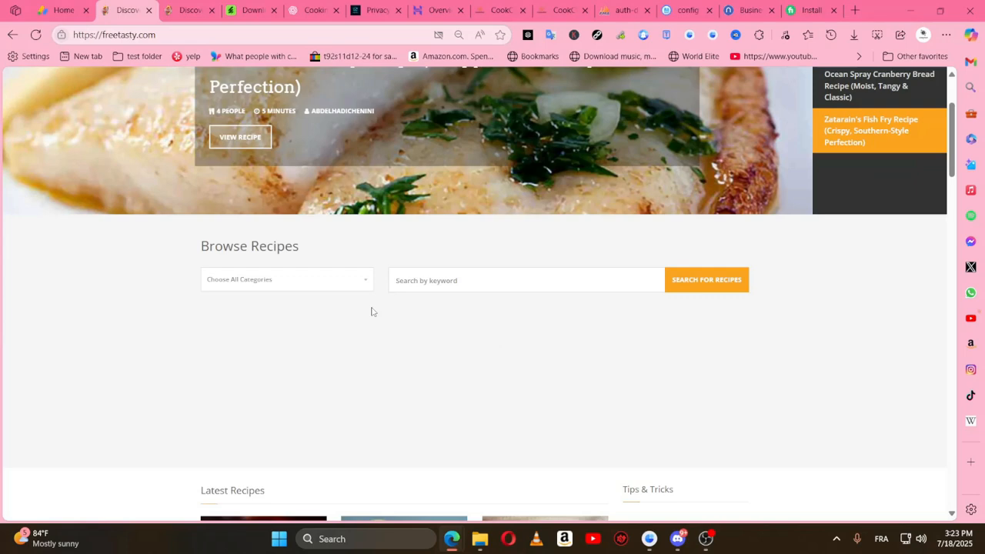
pyautogui.scroll(-4, 372, 311)
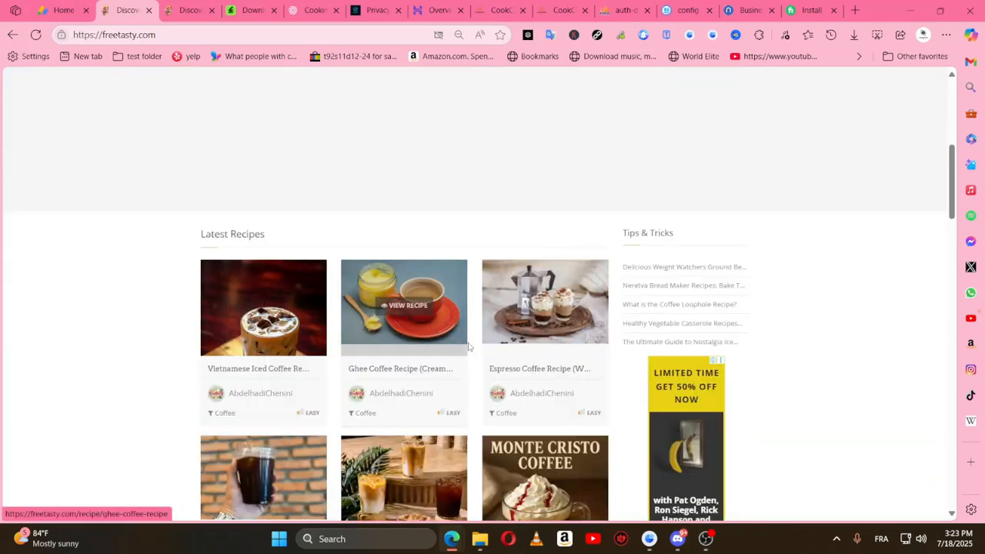
pyautogui.scroll(-2, 468, 347)
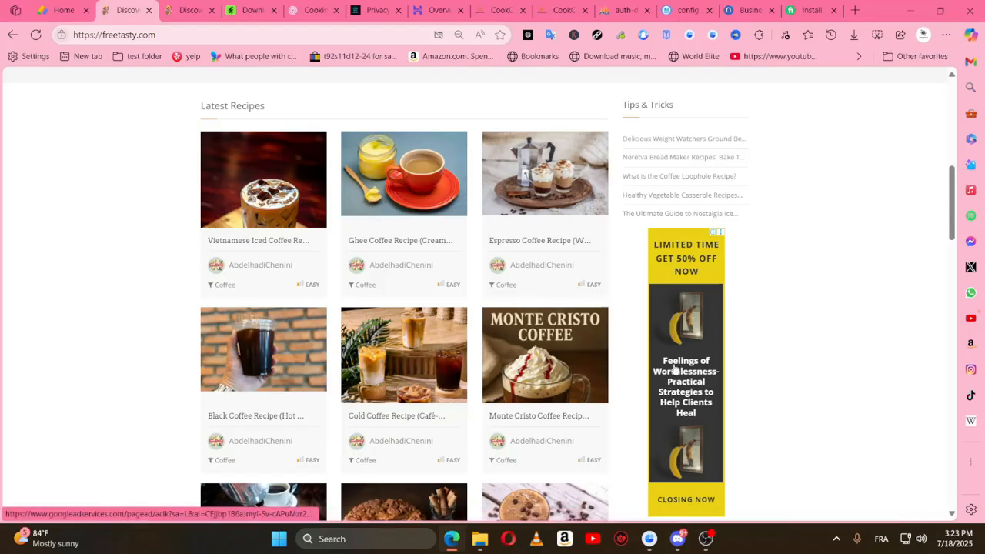
pyautogui.scroll(-4, 685, 373)
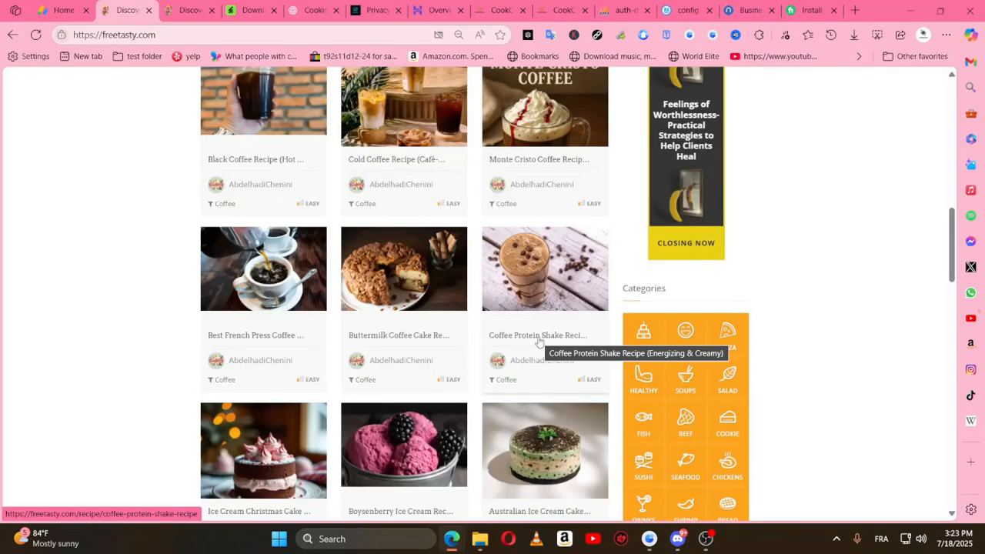
pyautogui.scroll(-3, 539, 342)
pyautogui.scroll(-4, 539, 343)
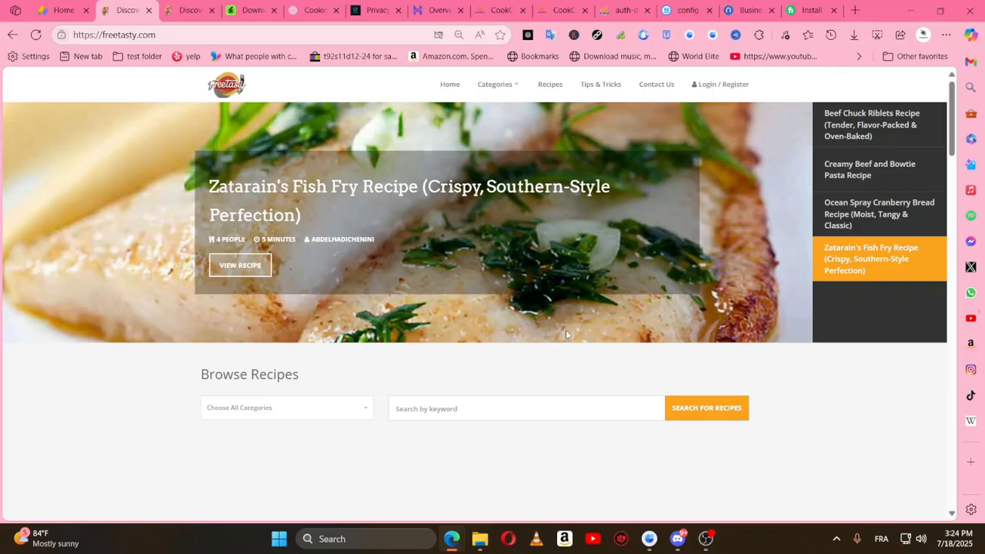
pyautogui.click(810, 10)
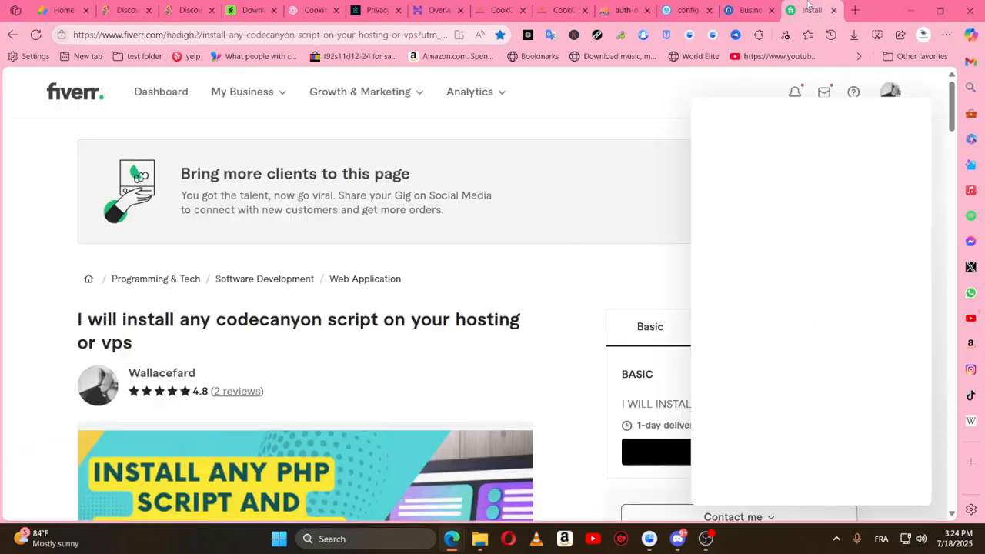